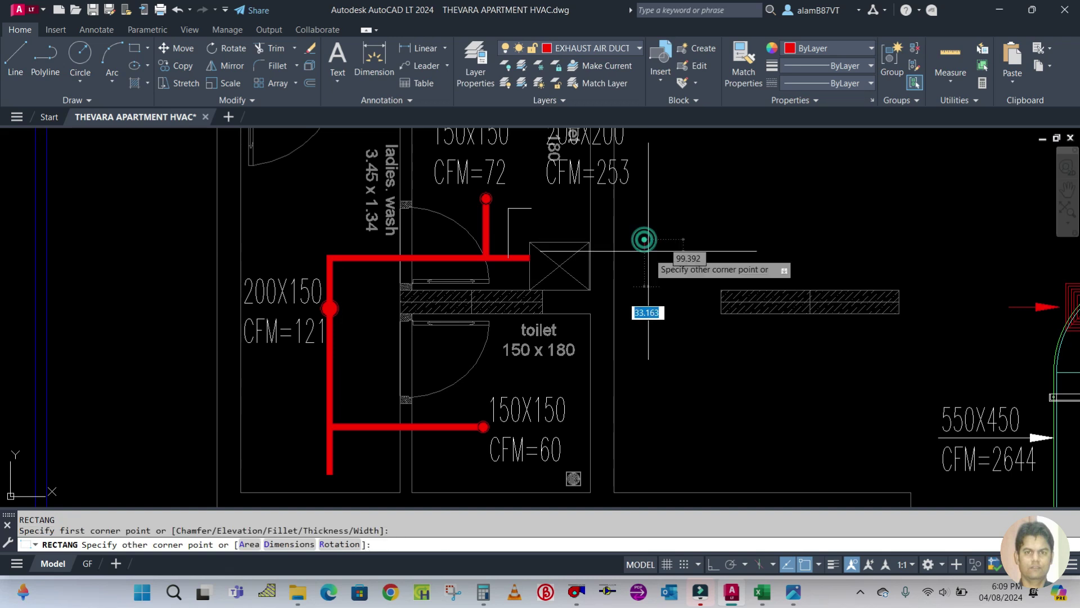
Step: Draw a 200 by 200 rectangle in the open space to the right of the crossed shaft
text(d)
key(Return)
text(200)
key(Return)
text(20)
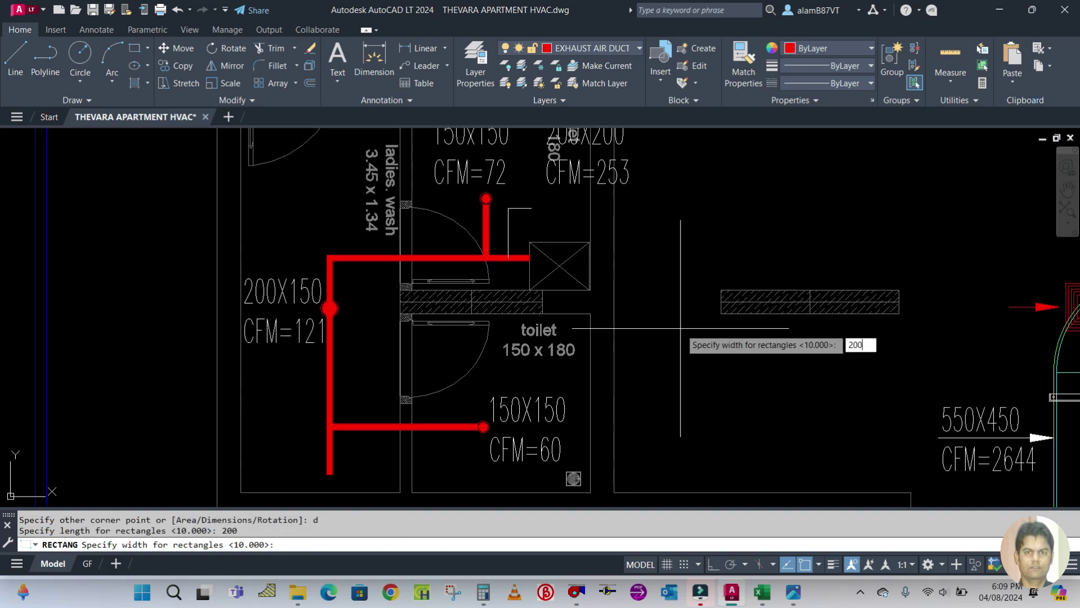
text(0)
key(Return)
click(682, 315)
key(Escape)
scroll(684, 232, up, 3)
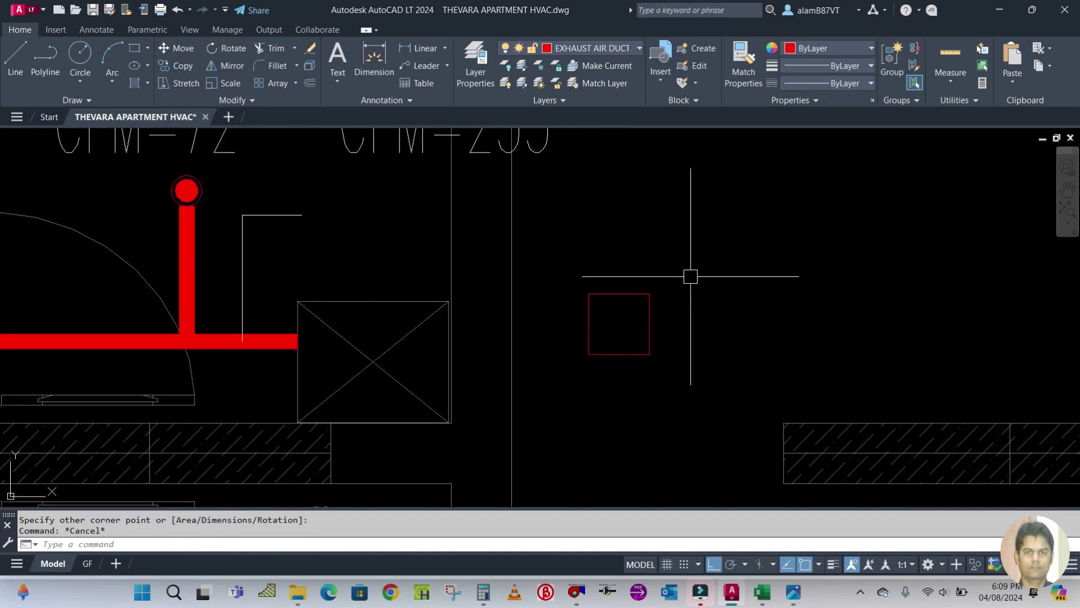
Step: Draw a lower-left to upper-right diagonal in the red square, plus a line from its centre to the lower-right corner
scroll(691, 276, down, 2)
text(l)
key(Return)
click(629, 324)
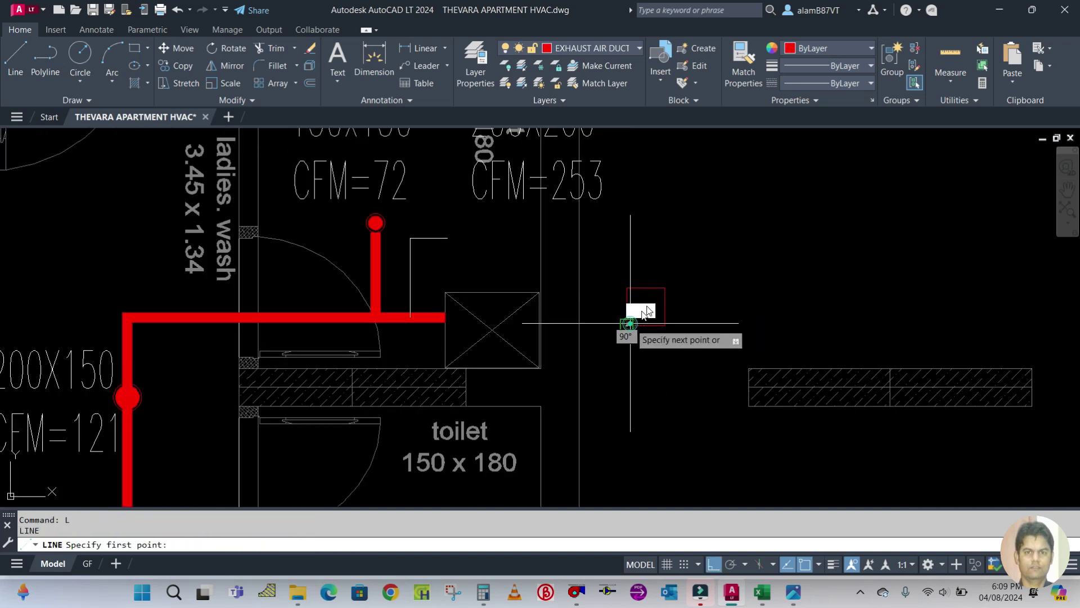
click(664, 288)
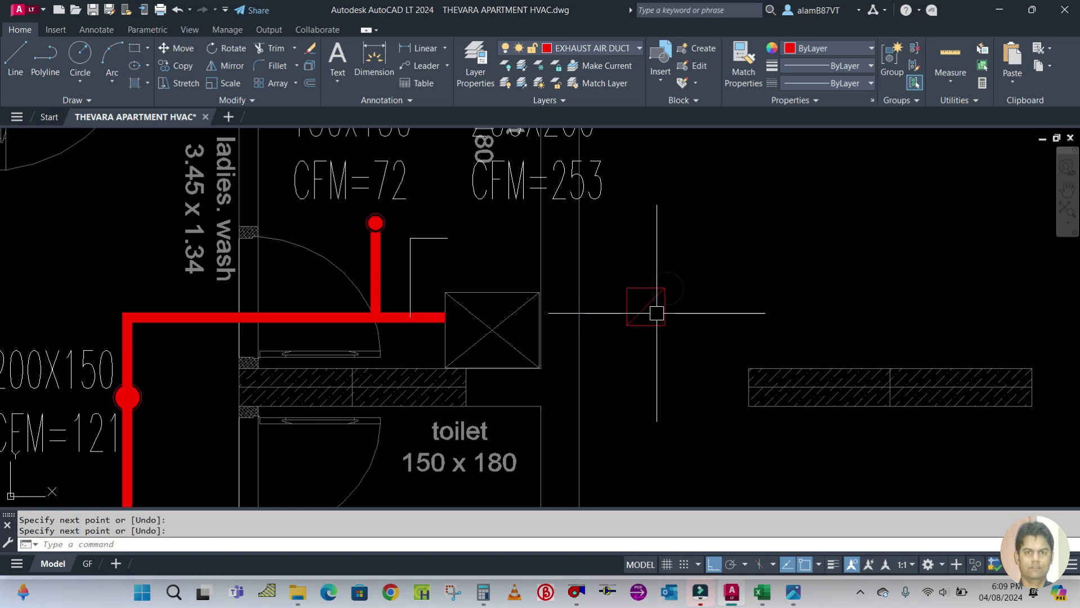
key(Return)
key(Return)
scroll(657, 314, up, 2)
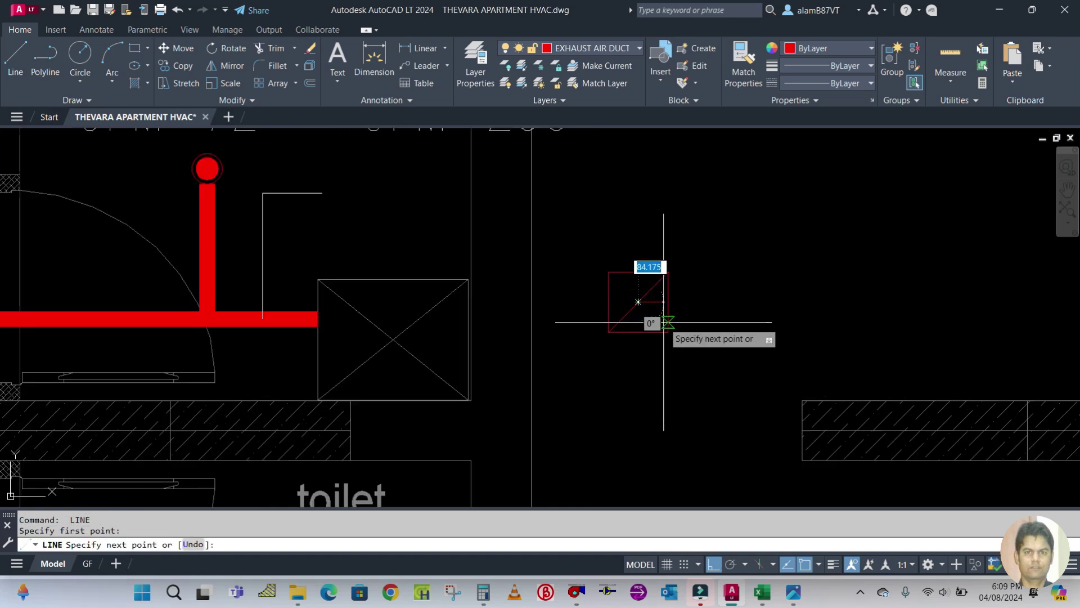
click(638, 302)
click(667, 331)
key(Escape)
Step: Move the square with its diagonals by its left-edge midpoint onto the midpoint of the shaft's left edge
scroll(621, 296, down, 2)
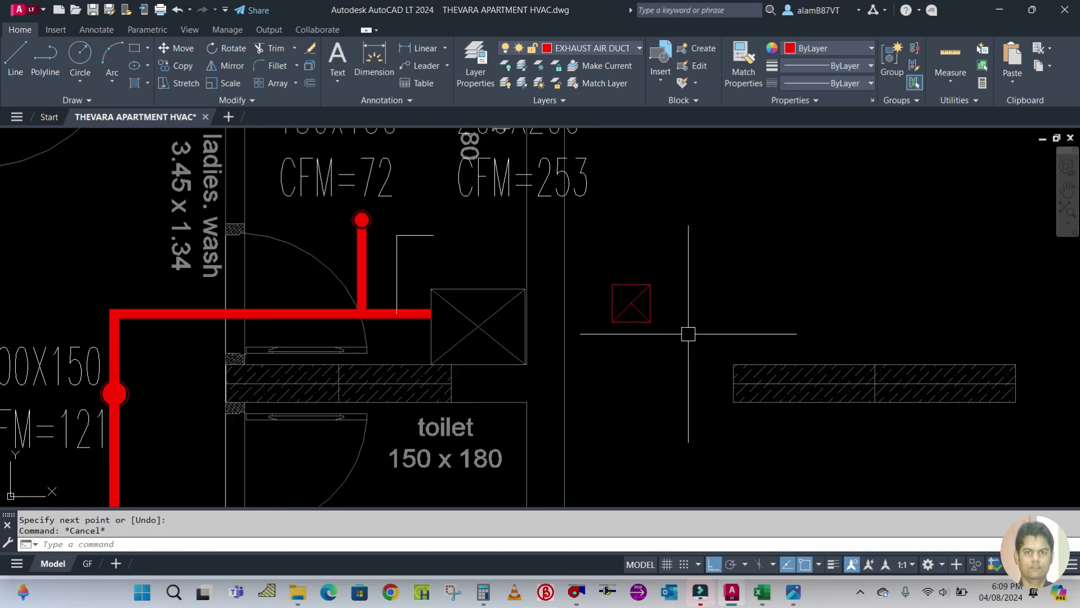
key(Return)
click(694, 323)
click(596, 272)
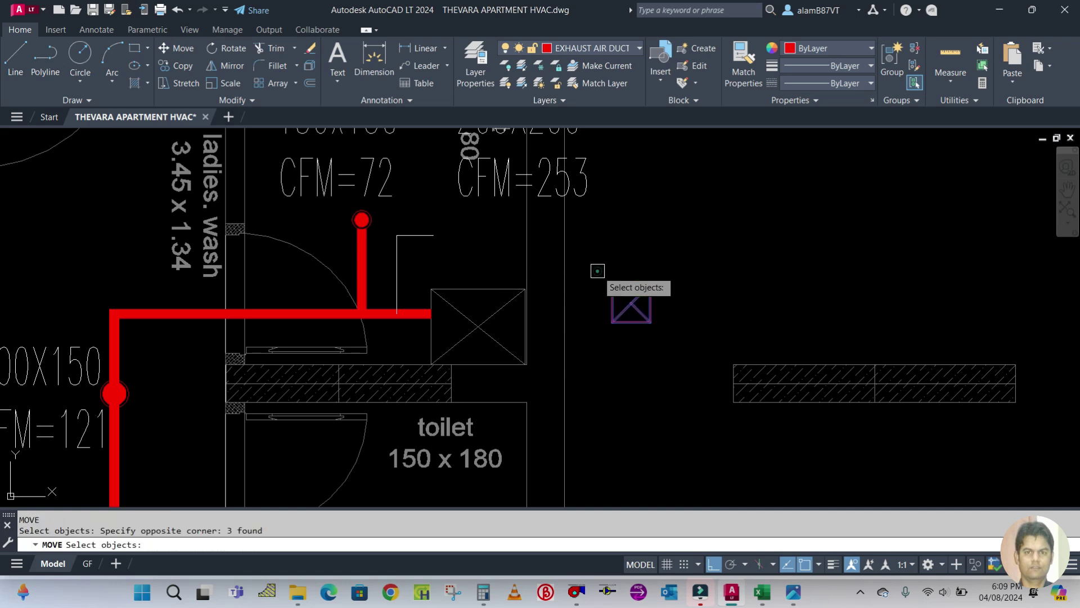
scroll(612, 319, up, 2)
key(Return)
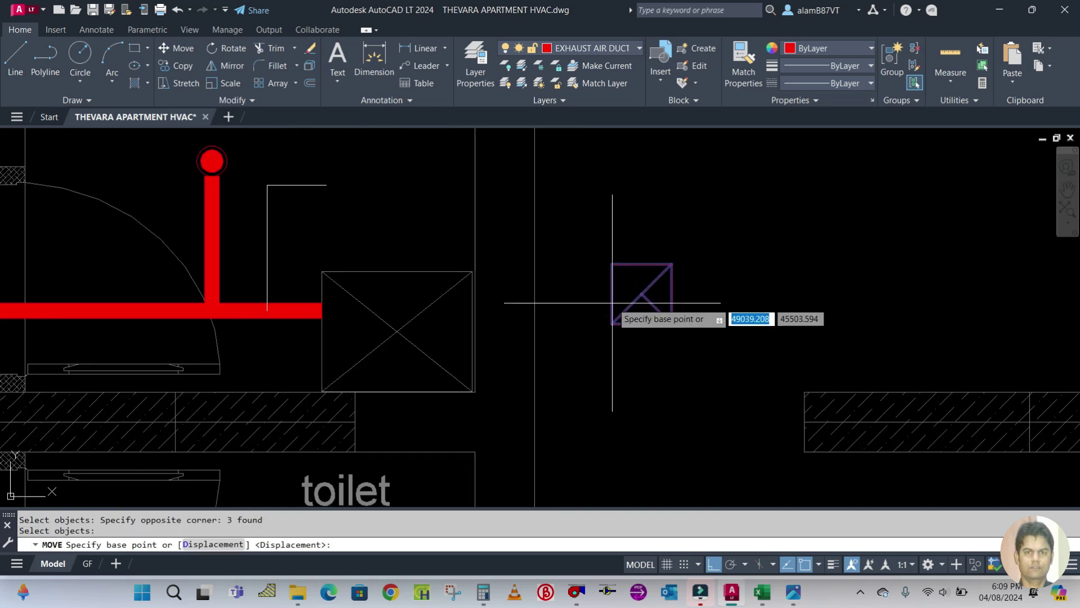
click(613, 294)
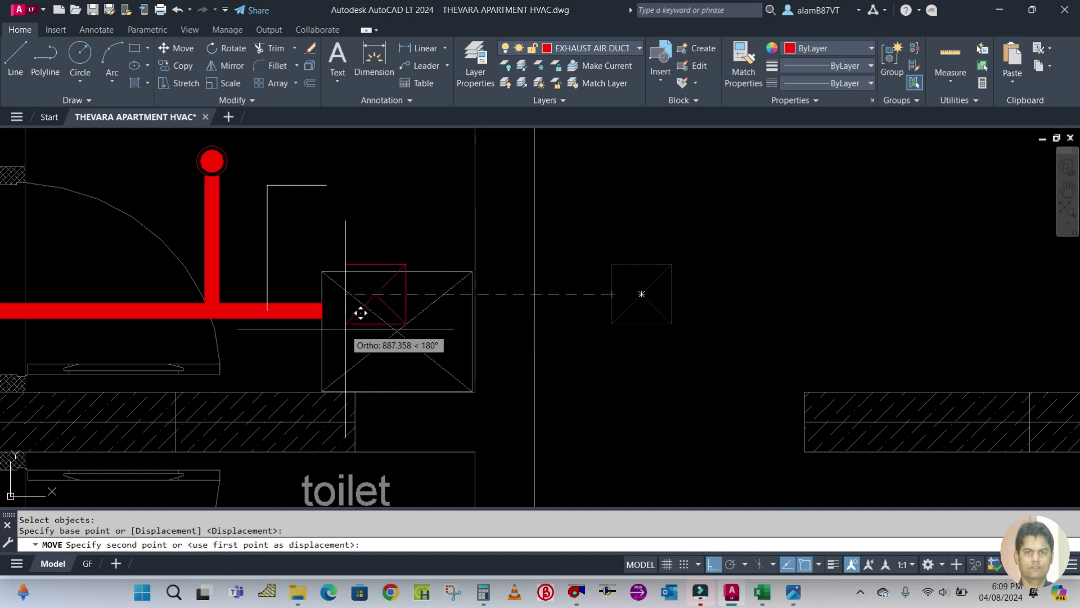
key(Escape)
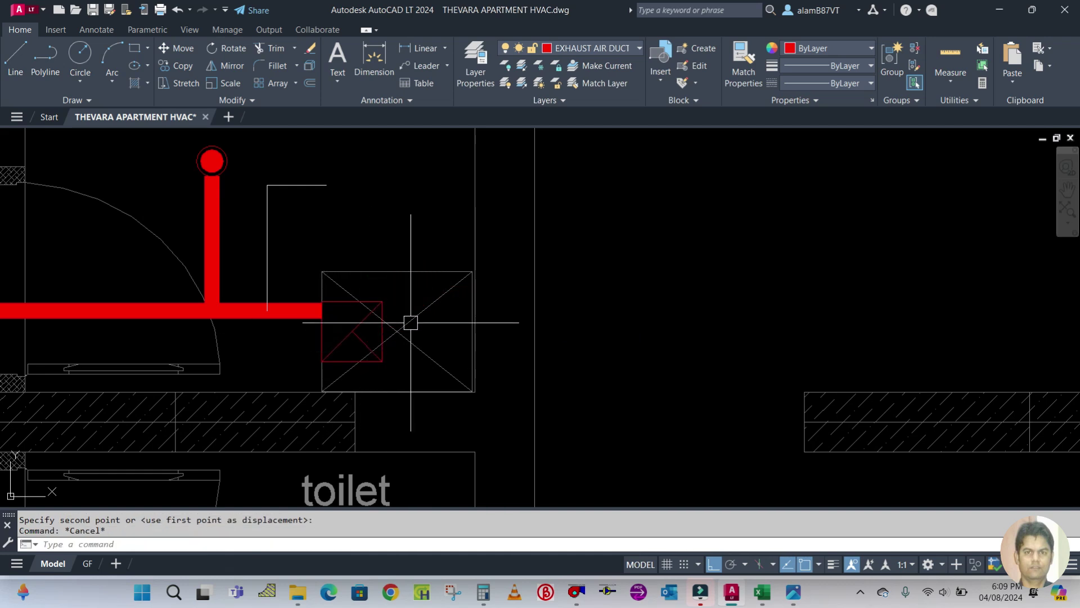
Step: Try to move the red square 200 to the right inside the shaft, and undo that move
scroll(414, 320, down, 3)
key(Return)
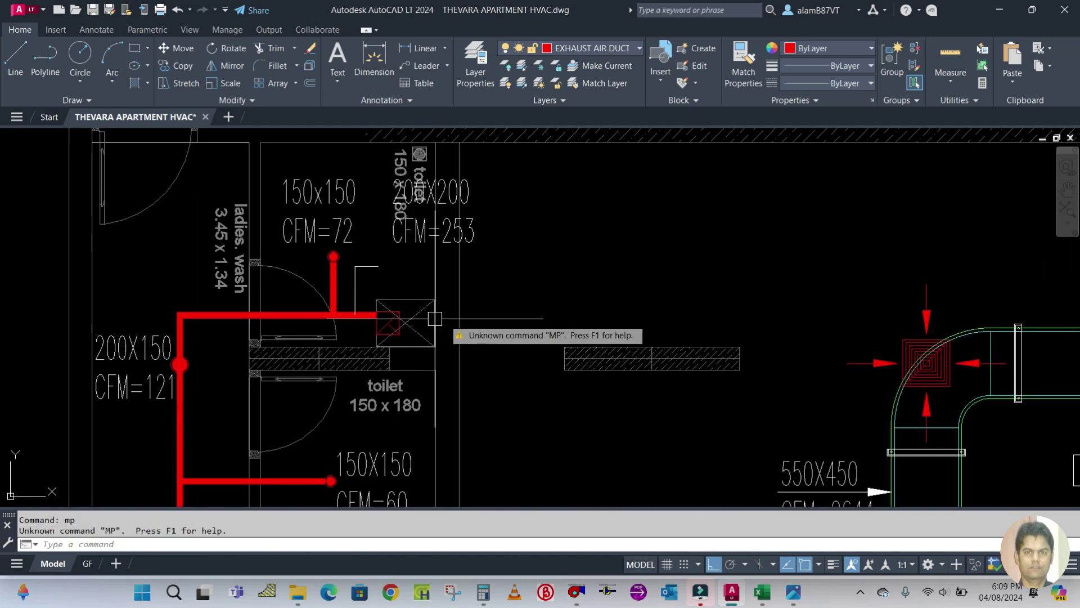
scroll(457, 319, up, 2)
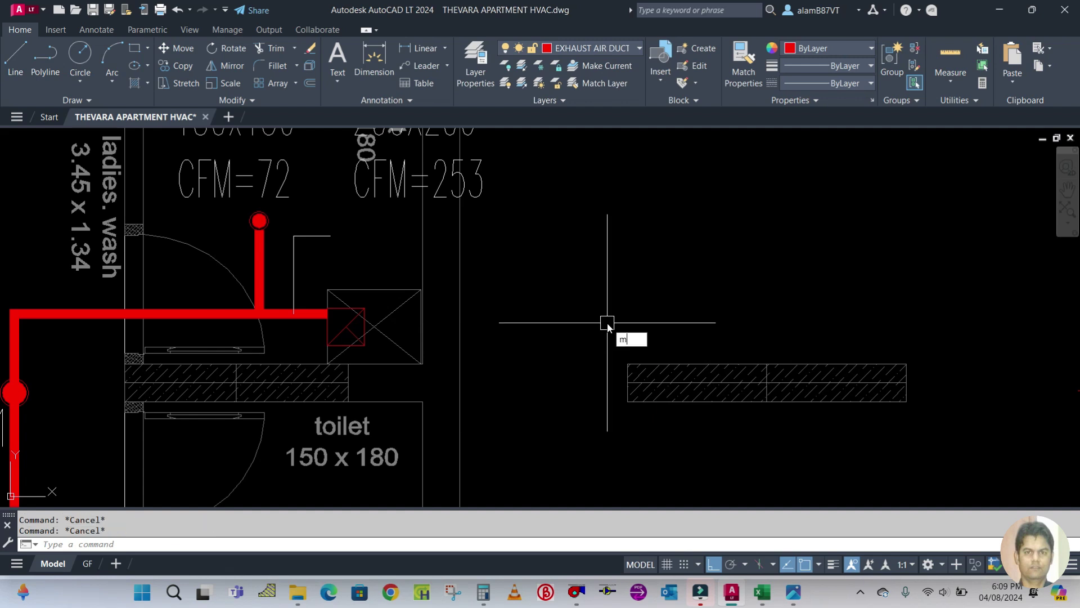
key(Return)
text(p)
key(Return)
key(Return)
click(555, 314)
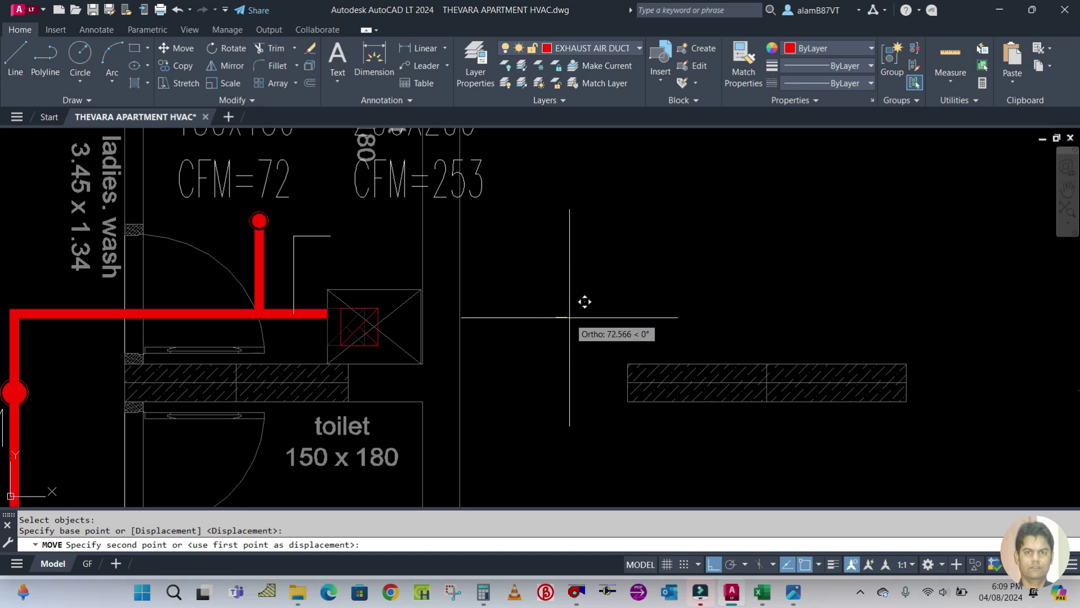
text(200)
key(Return)
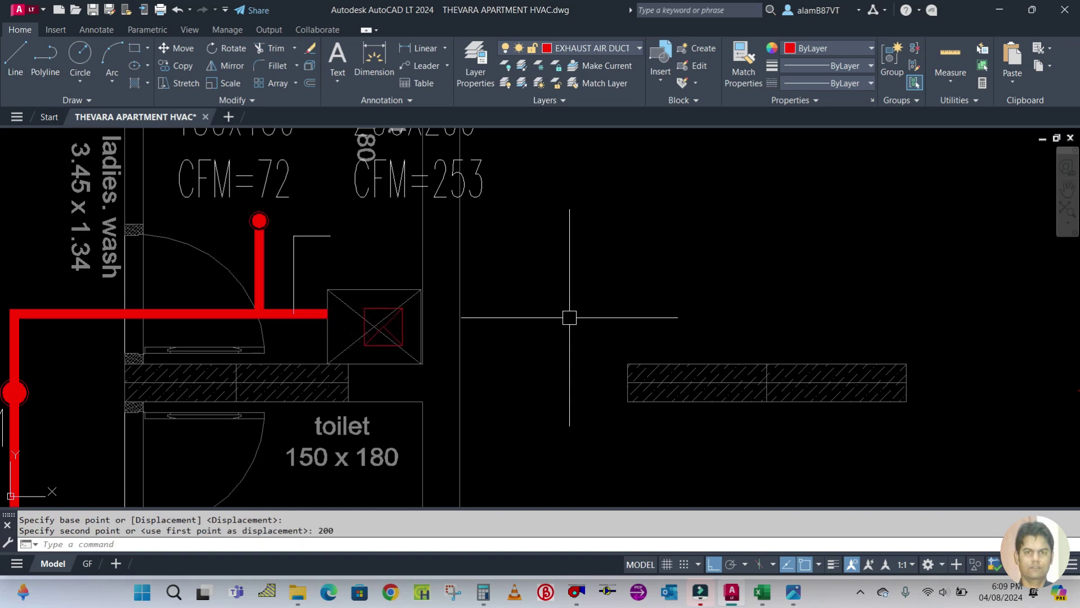
key(ctrl+z)
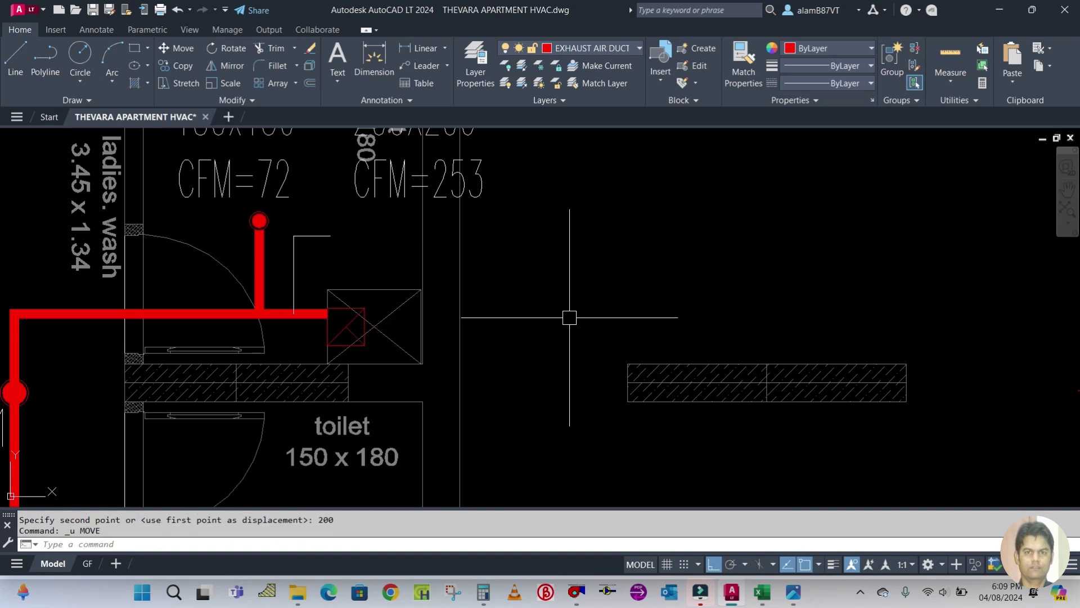
Step: Move the previously selected red square and its diagonals 150 to the right inside the shaft
text(m)
key(space)
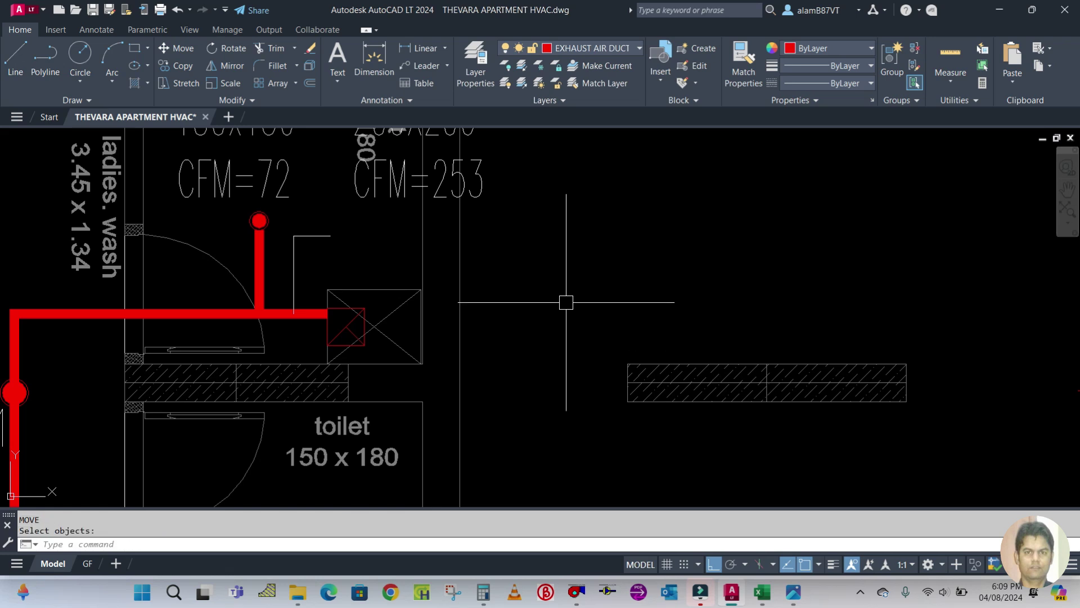
text(m)
key(space)
text(p)
key(space)
key(space)
click(545, 294)
text(150)
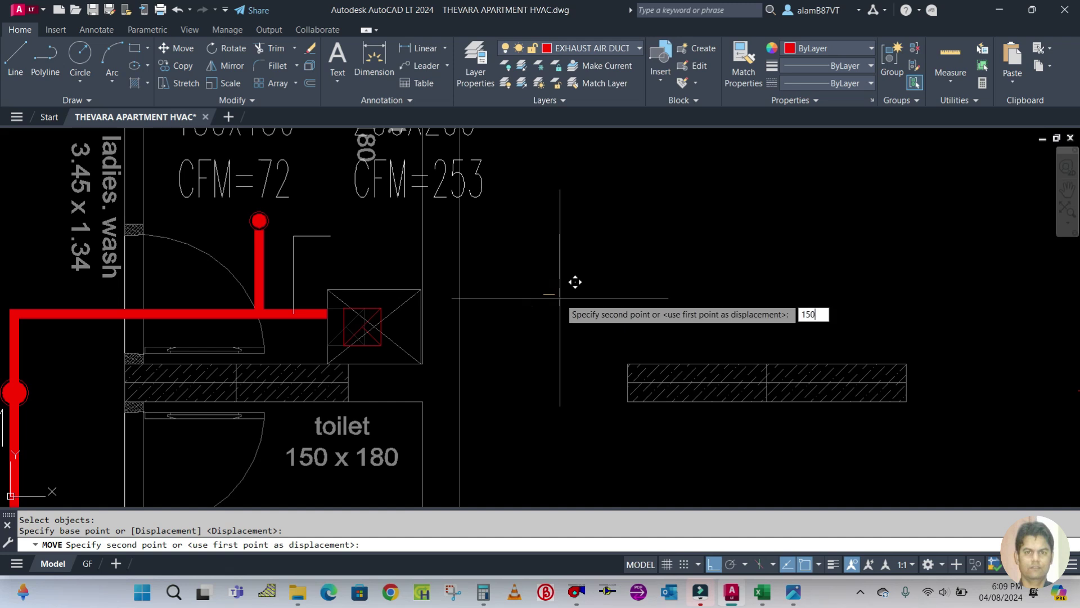
key(Return)
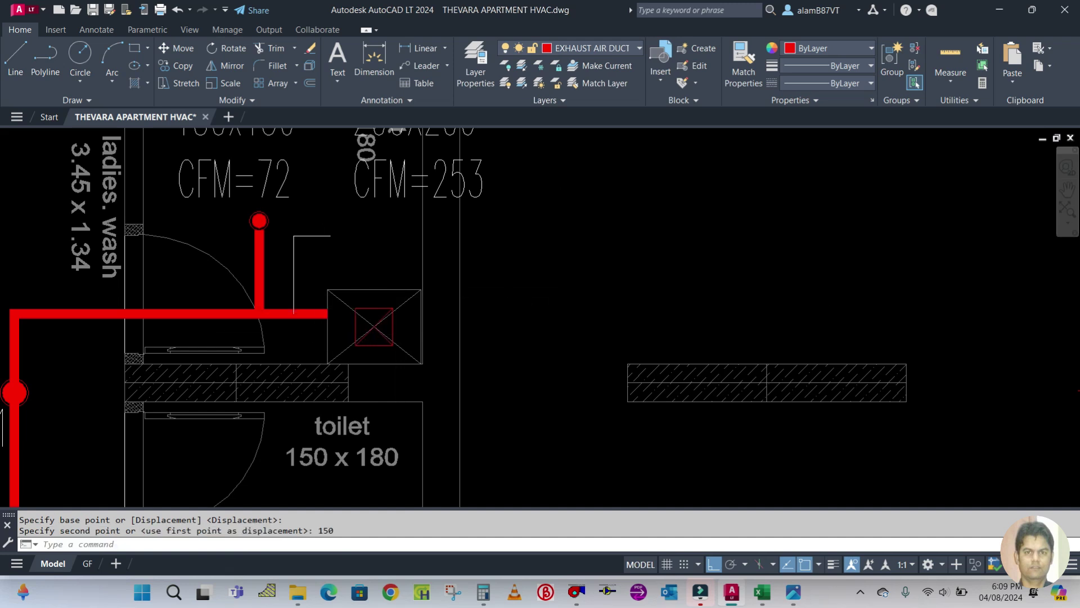
Step: Explode the wide red exhaust duct polylines, both the main run and its branches, into single lines
scroll(393, 276, up, 3)
scroll(405, 280, down, 5)
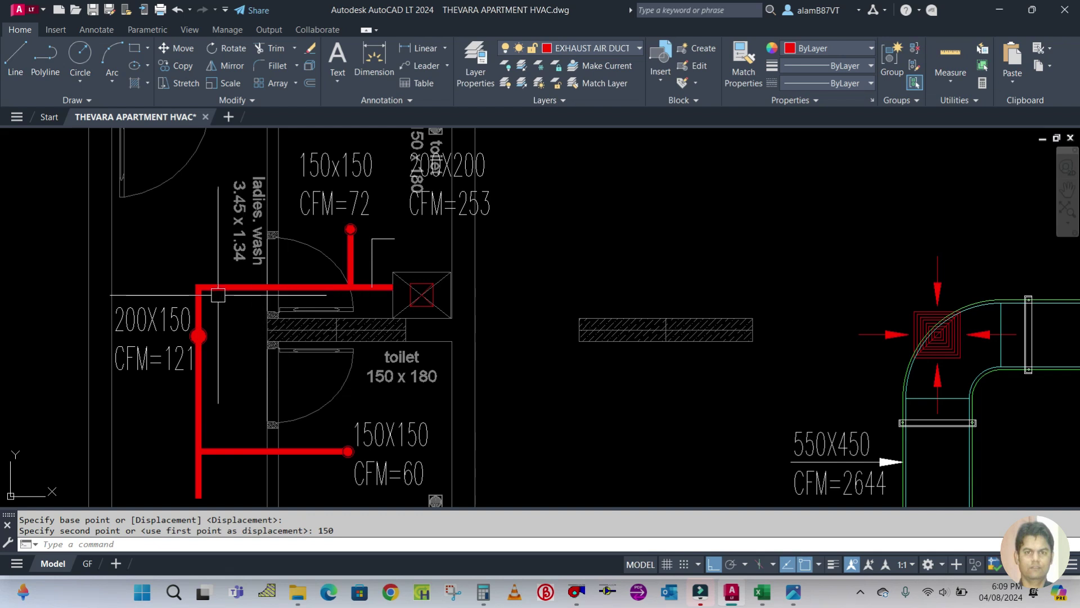
scroll(218, 295, up, 2)
click(221, 281)
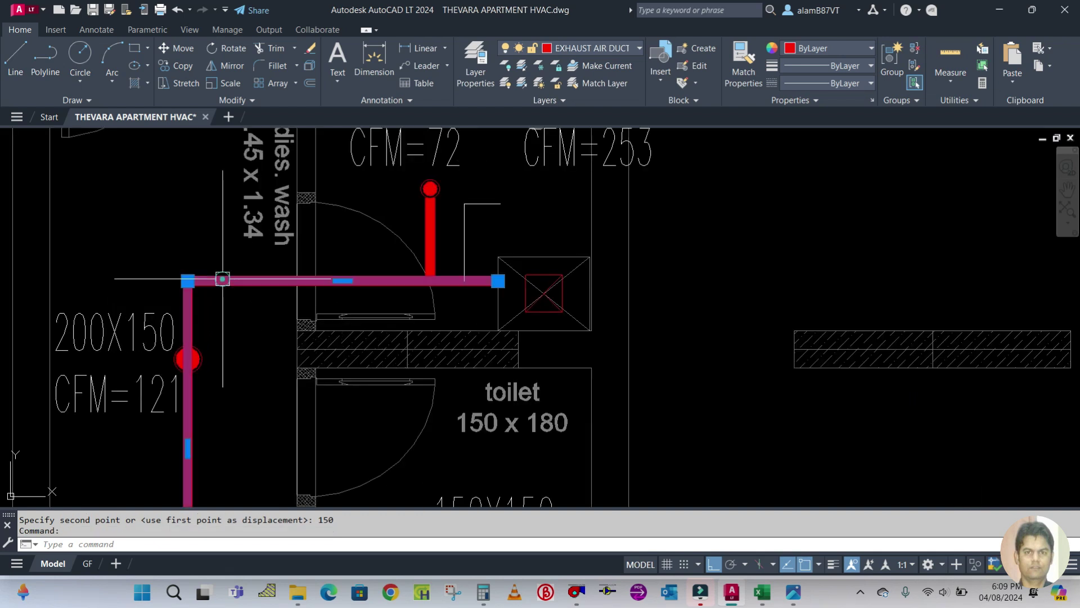
scroll(236, 292, down, 2)
key(Escape)
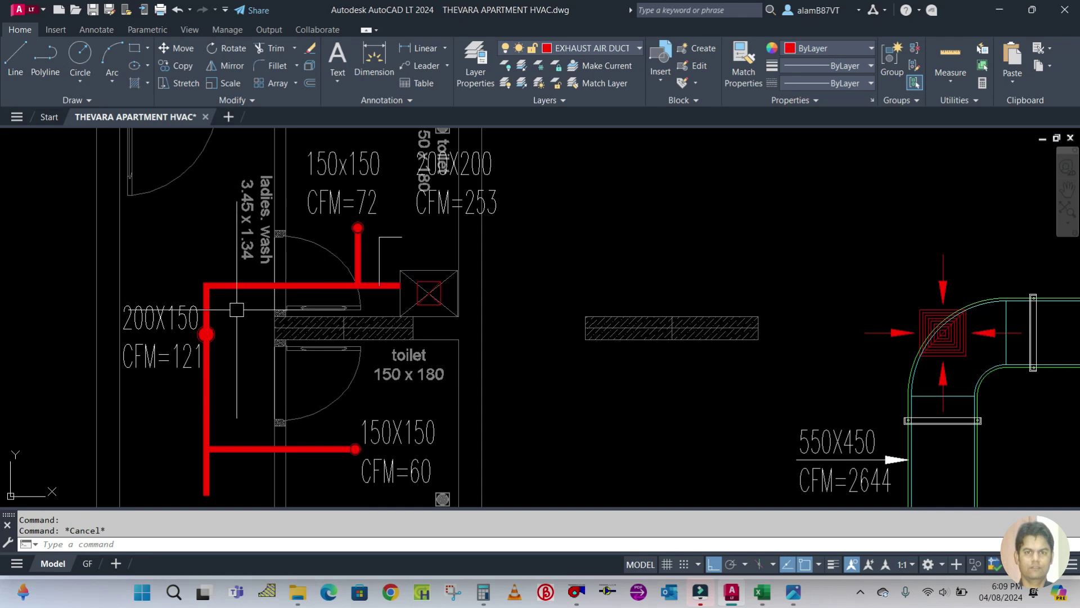
scroll(236, 310, down, 2)
click(236, 284)
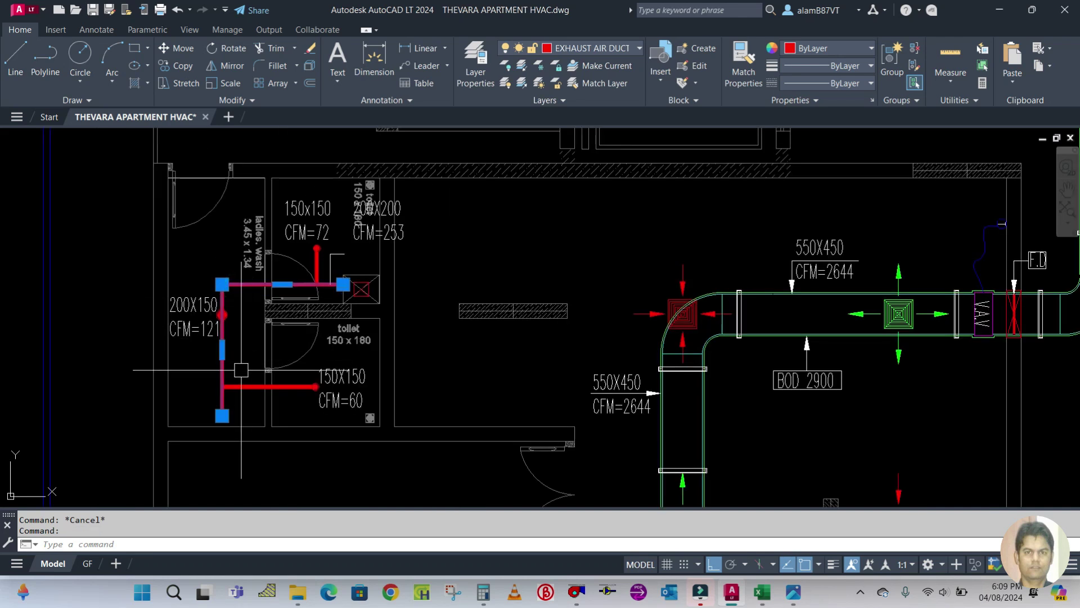
scroll(333, 252, up, 4)
click(293, 272)
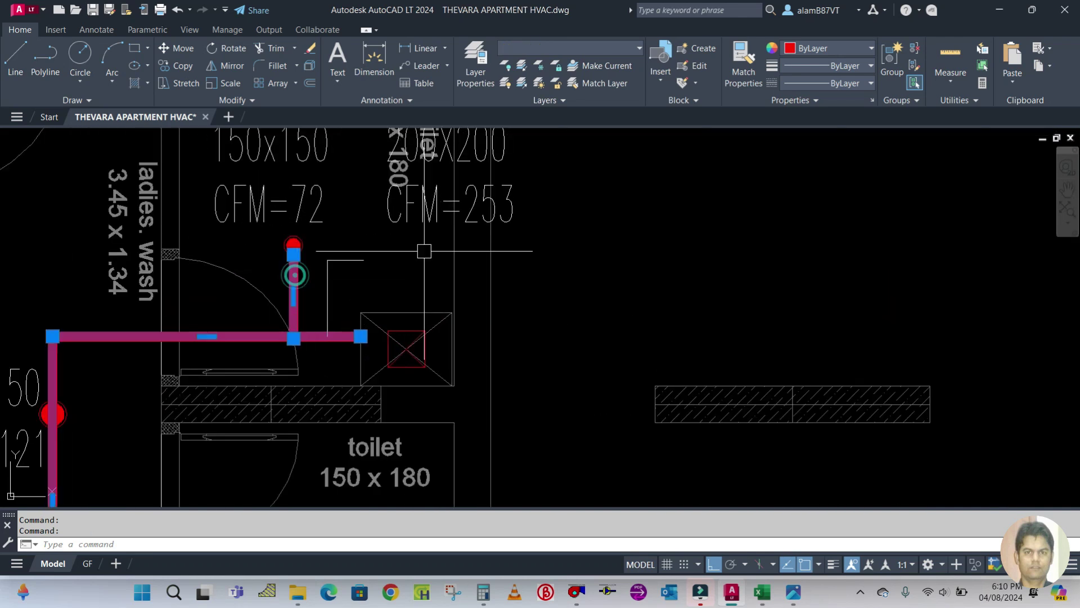
text(x)
key(Return)
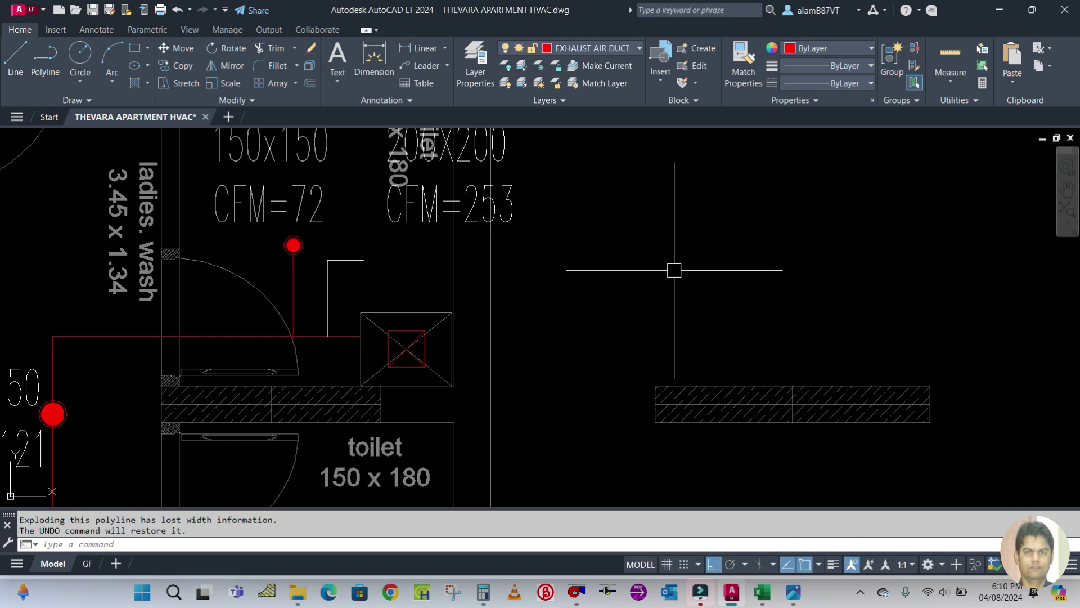
scroll(615, 256, down, 4)
scroll(491, 286, up, 2)
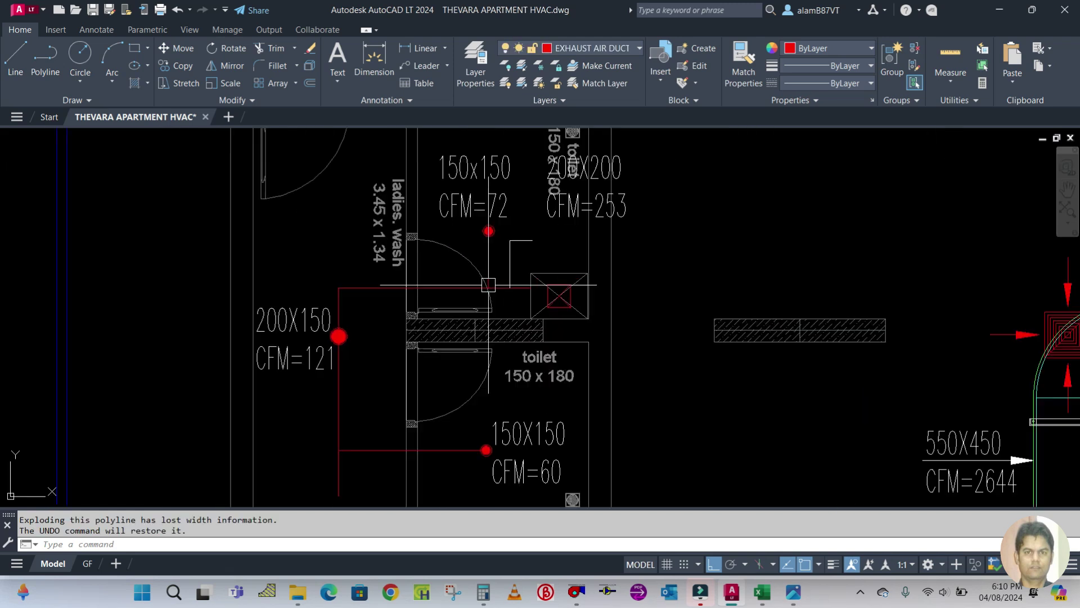
click(346, 288)
key(Escape)
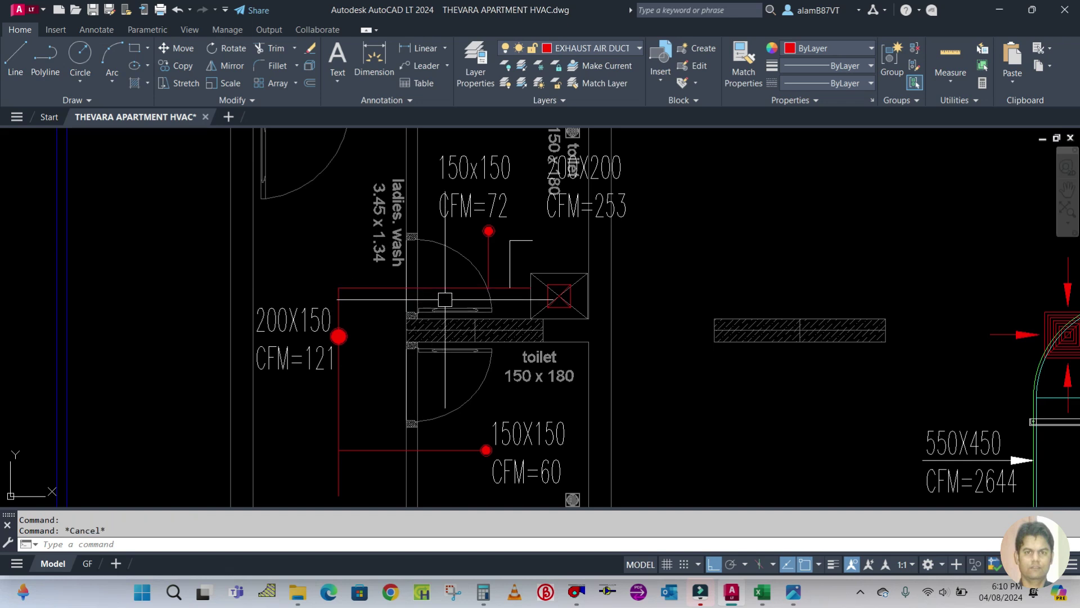
scroll(467, 295, up, 3)
scroll(538, 281, down, 2)
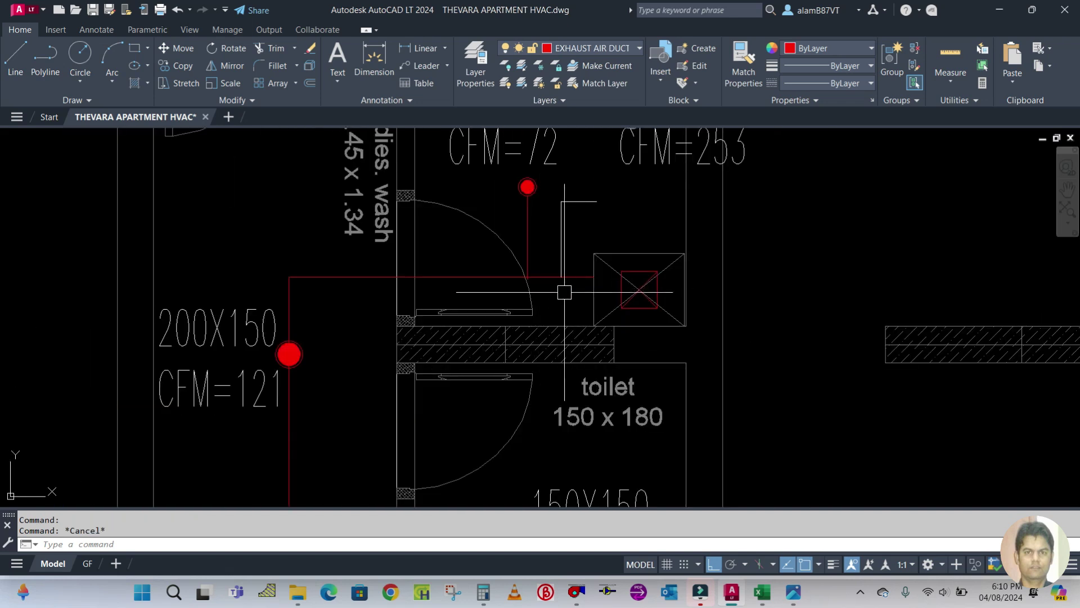
scroll(564, 292, up, 2)
text(m)
key(Return)
click(566, 269)
key(Escape)
key(Escape)
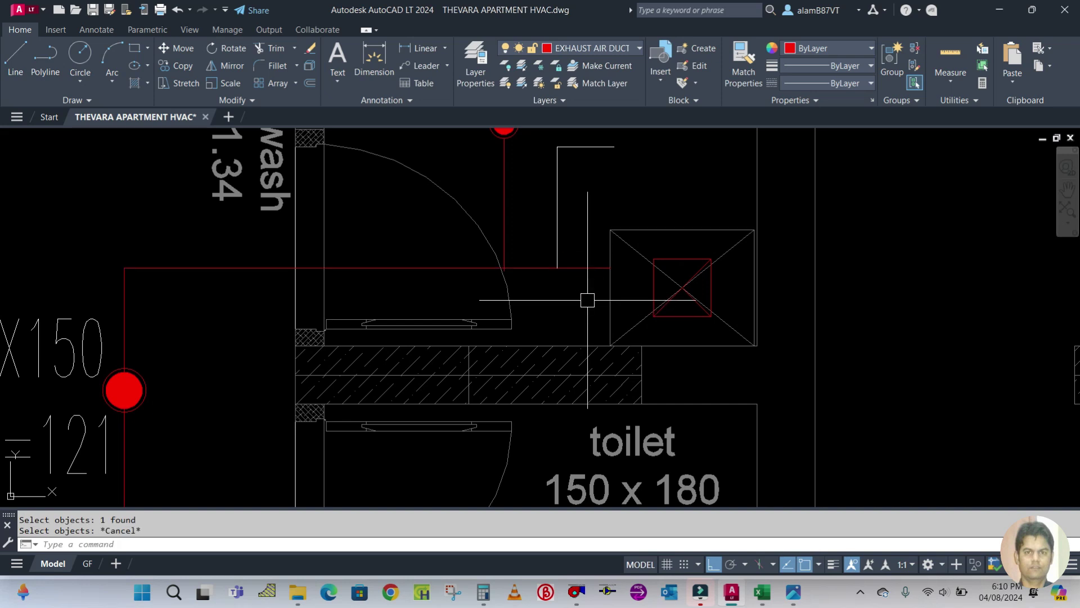
text(l)
key(Return)
key(Escape)
Step: Move the horizontal exhaust duct line down so its right end meets the midpoint of the shaft's left edge
text(m)
key(Return)
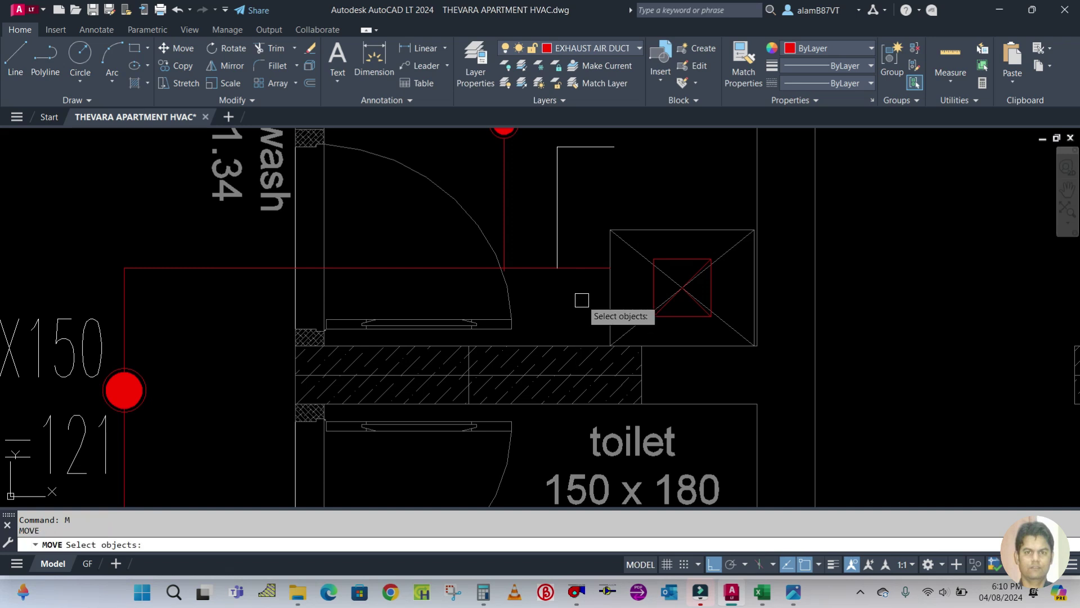
click(582, 268)
key(Return)
click(612, 268)
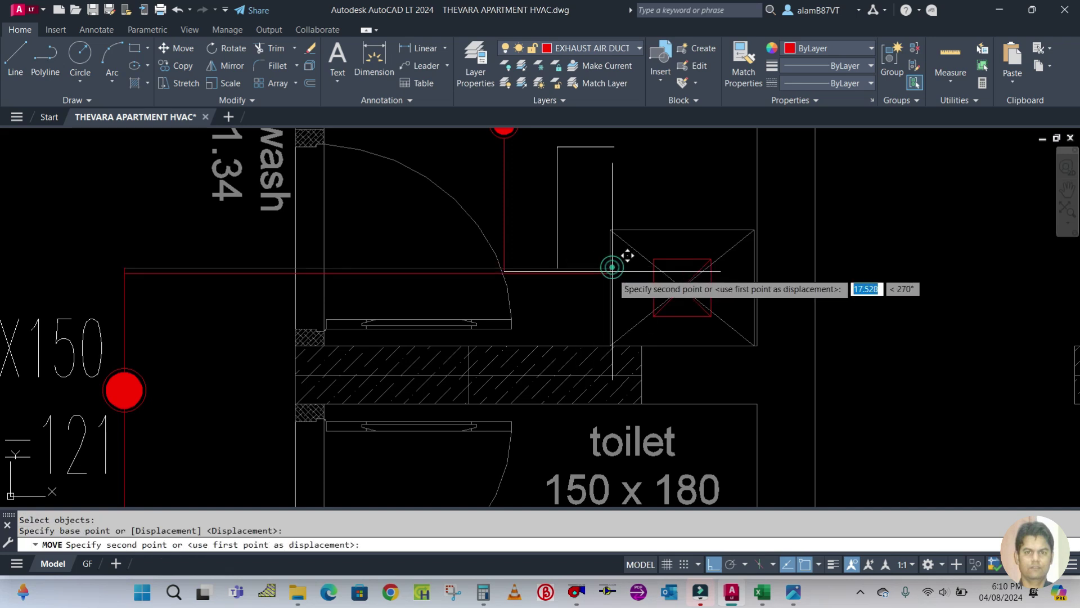
key(Escape)
Step: Offset the horizontal duct centreline upward and downward by half of the 200 duct width
scroll(529, 277, down, 2)
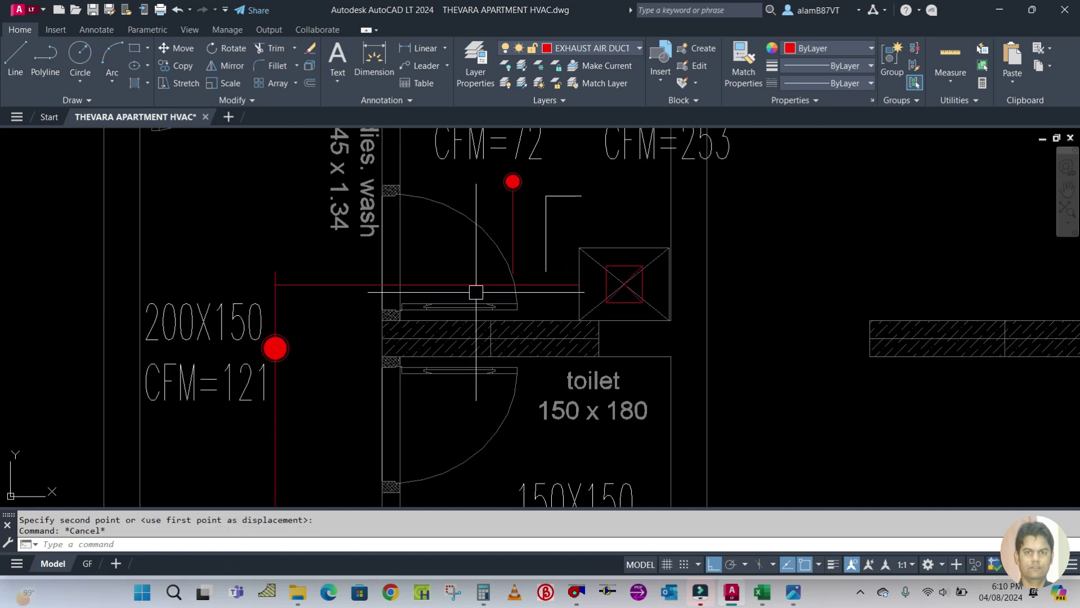
middle_drag(549, 279, 531, 335)
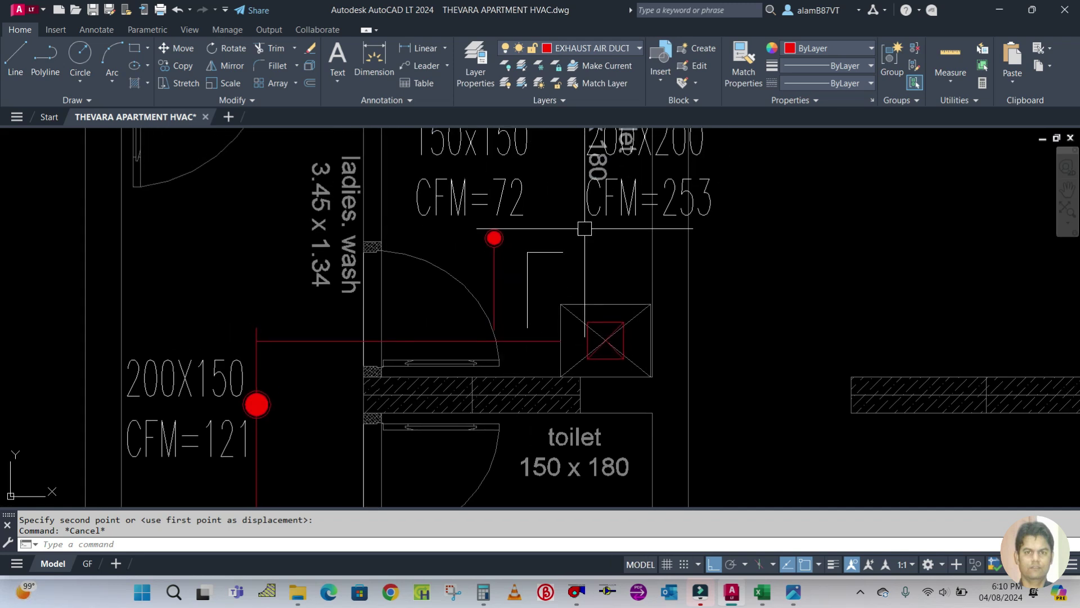
scroll(557, 360, up, 2)
key(Return)
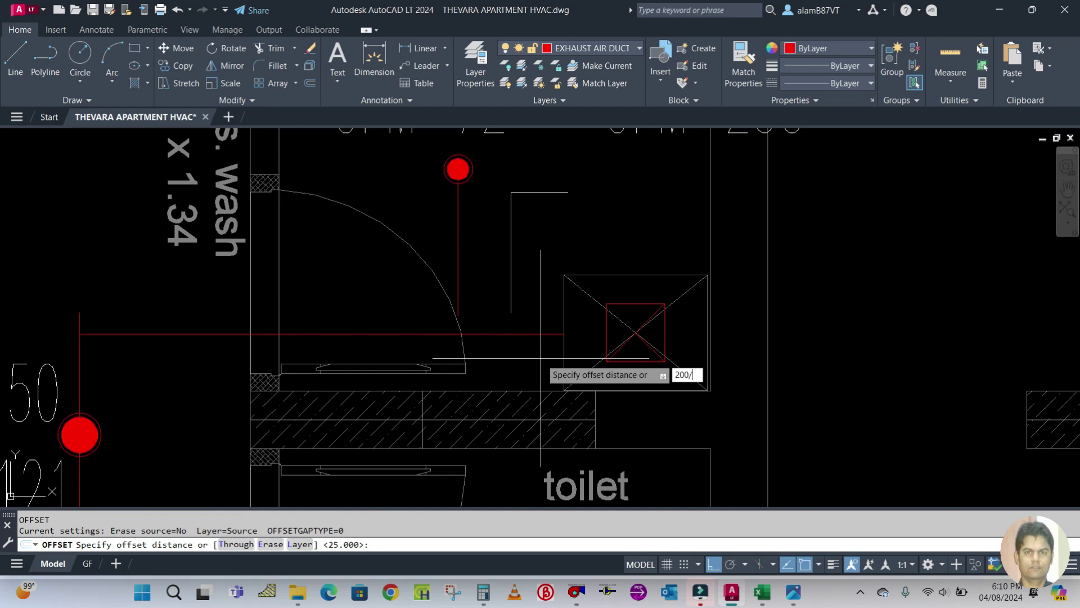
key(Return)
click(535, 334)
click(539, 300)
click(535, 334)
click(548, 346)
key(Escape)
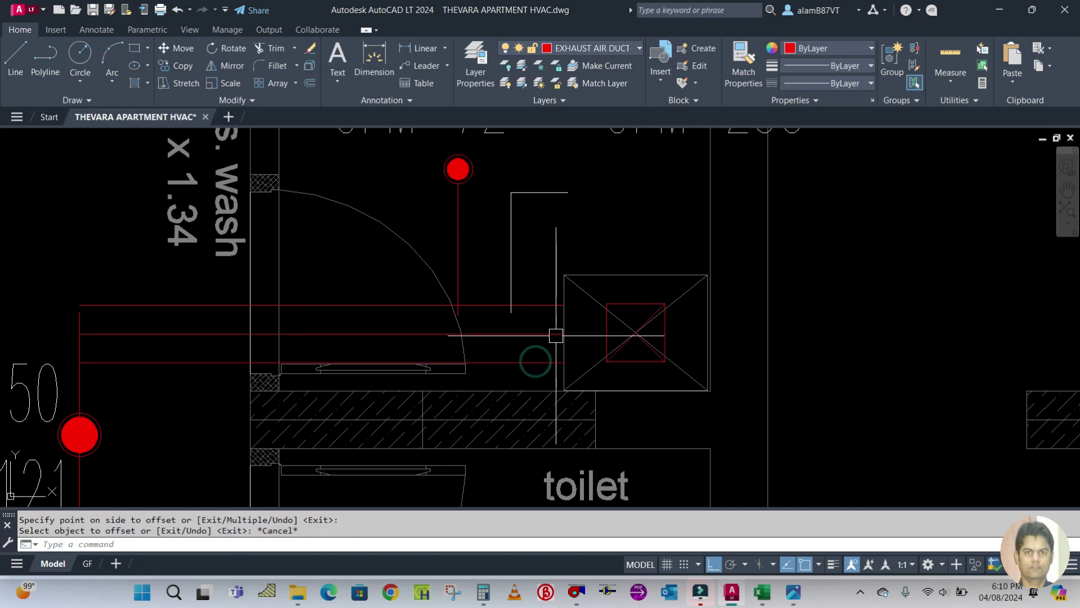
Step: Extend the horizontal duct centreline and its two parallel edge lines to the red riser square inside the shaft
scroll(577, 327, up, 2)
text(e)
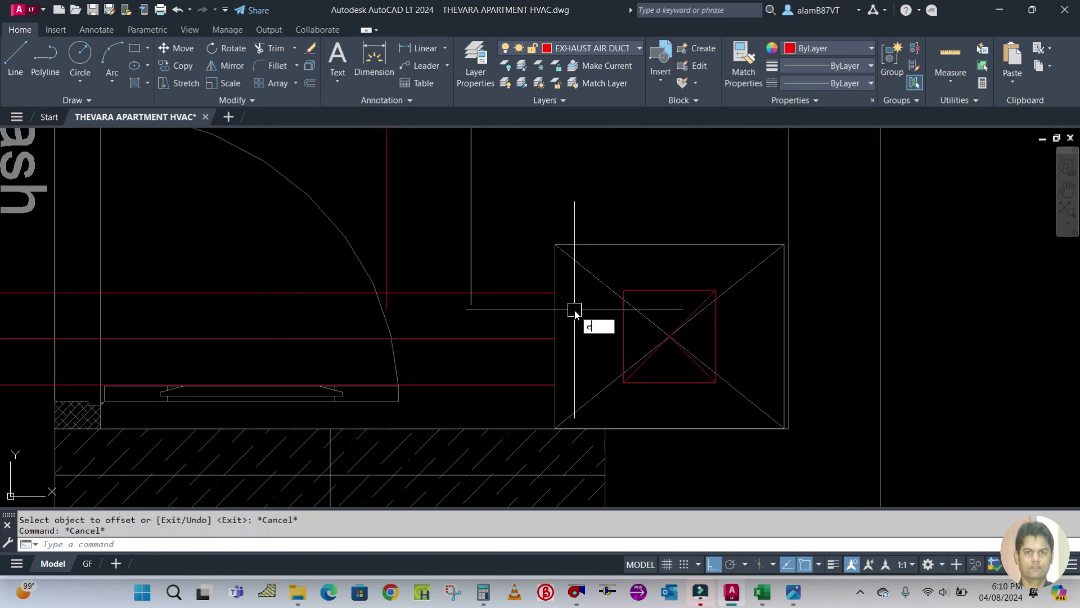
text(x)
key(Return)
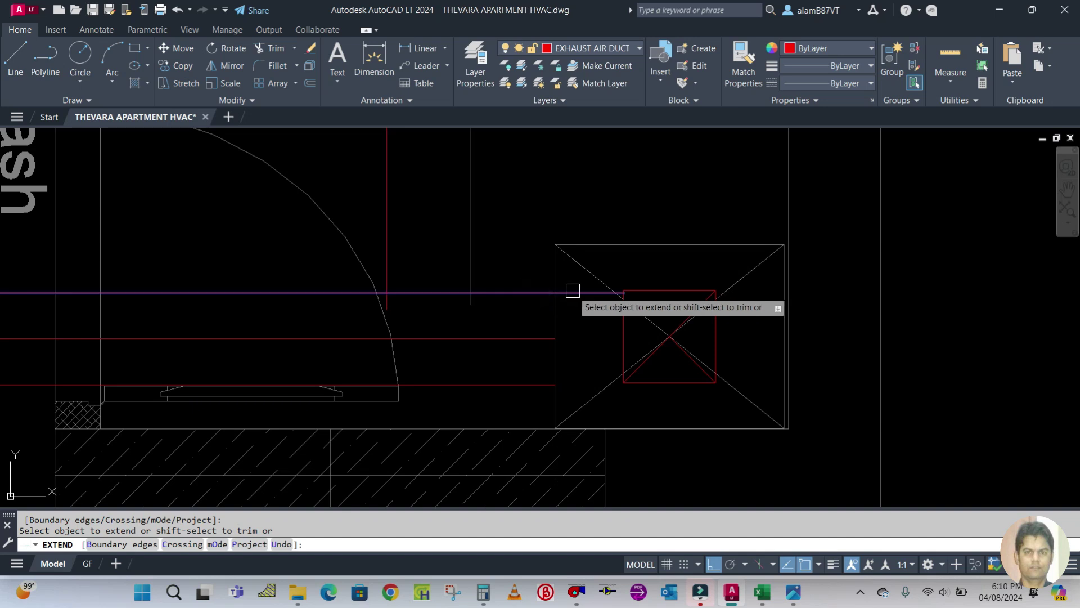
click(573, 291)
click(533, 339)
click(531, 386)
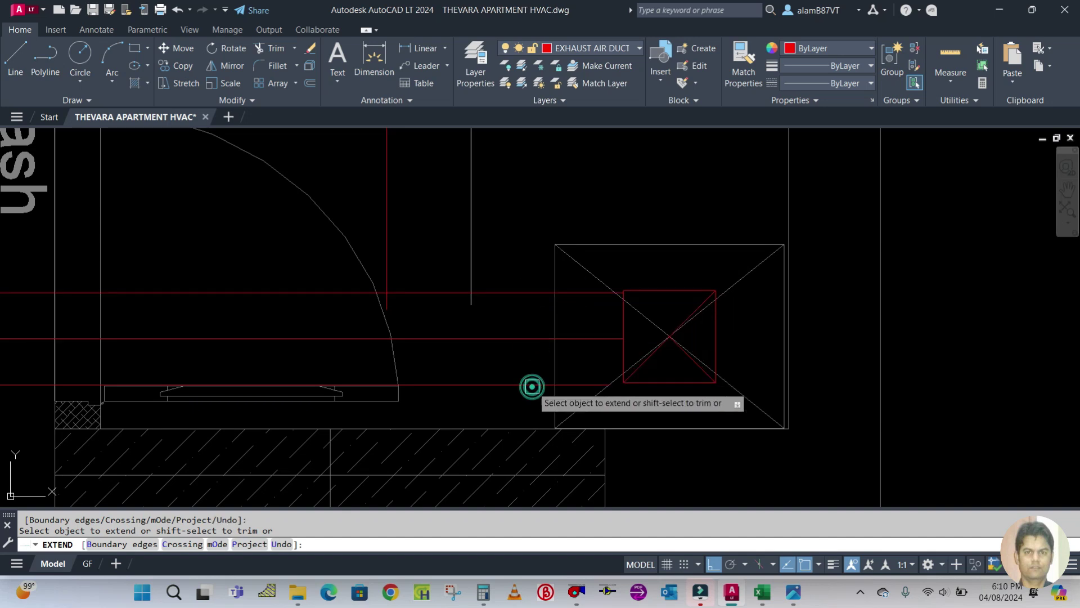
key(Escape)
Step: Move the red riser square and its diagonals down so its lower-left corner meets the lower duct line
scroll(679, 276, up, 2)
scroll(679, 275, down, 2)
scroll(707, 299, up, 2)
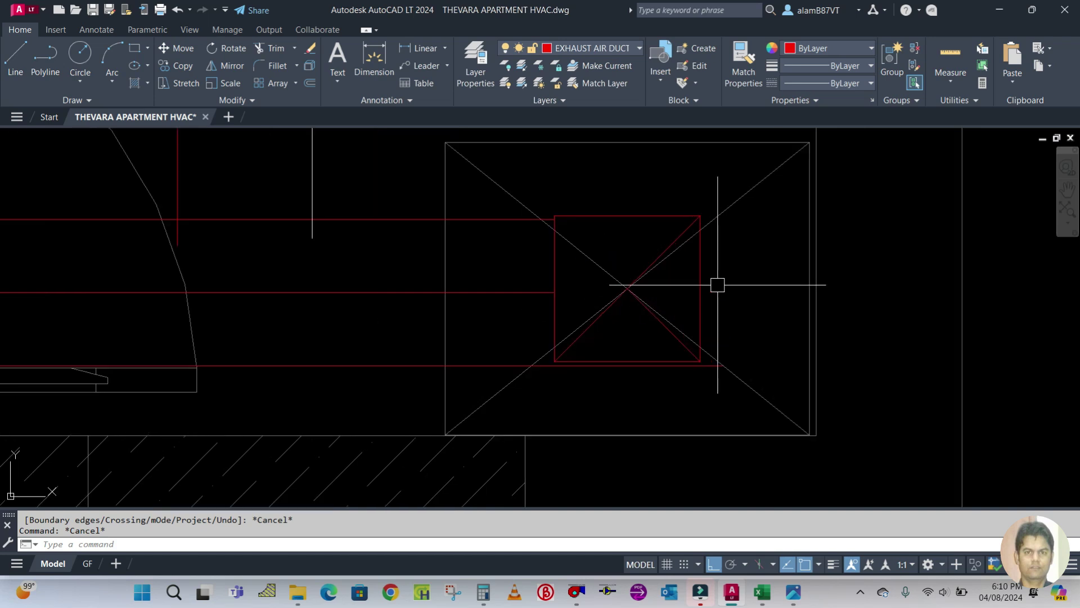
key(Return)
drag(723, 314, 692, 284)
click(677, 234)
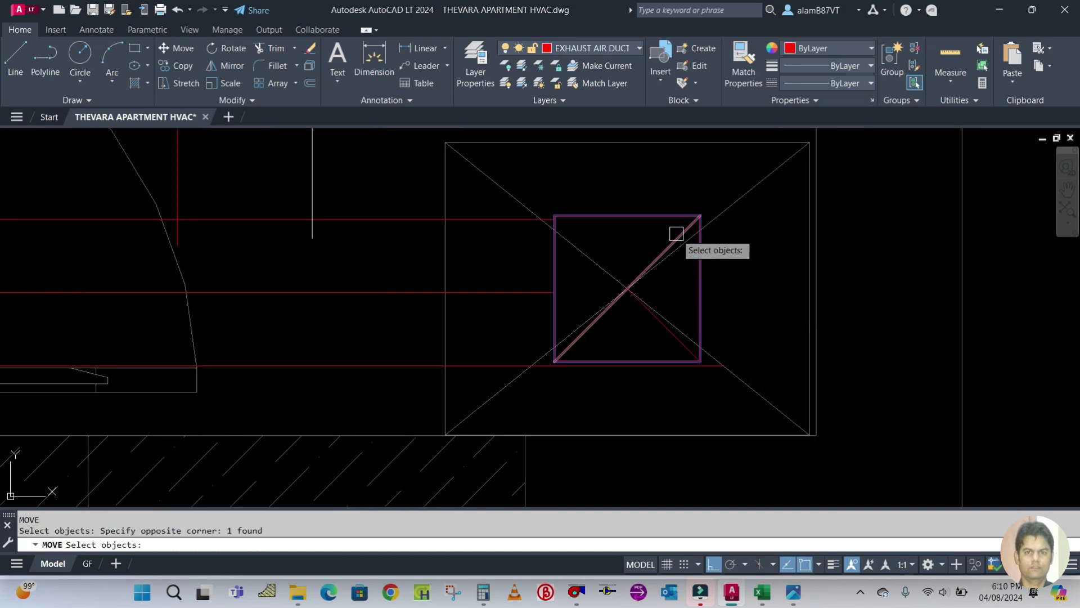
scroll(543, 378, up, 4)
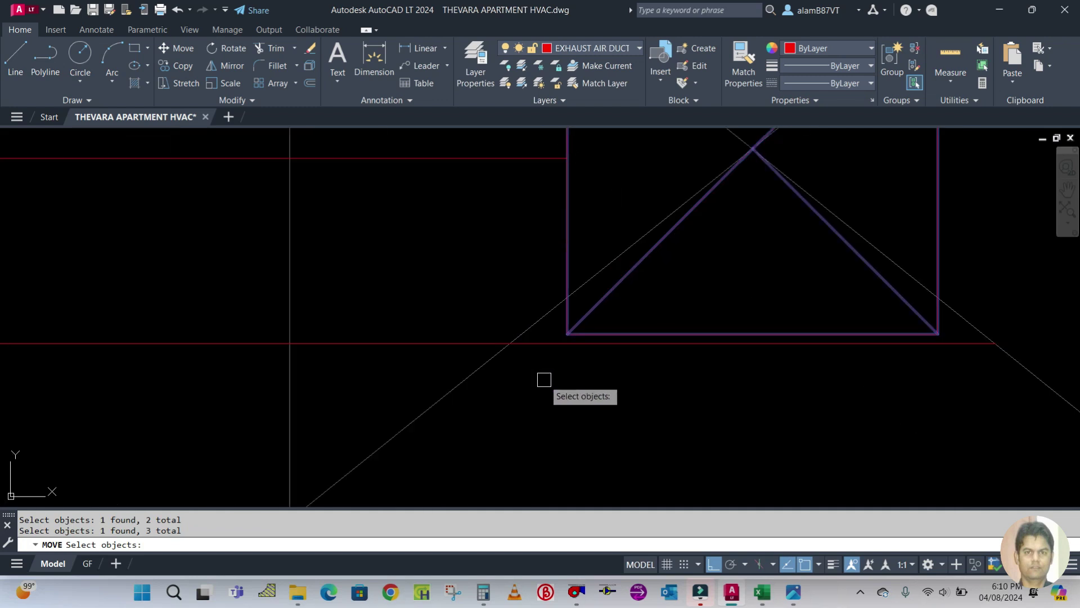
key(Return)
click(581, 308)
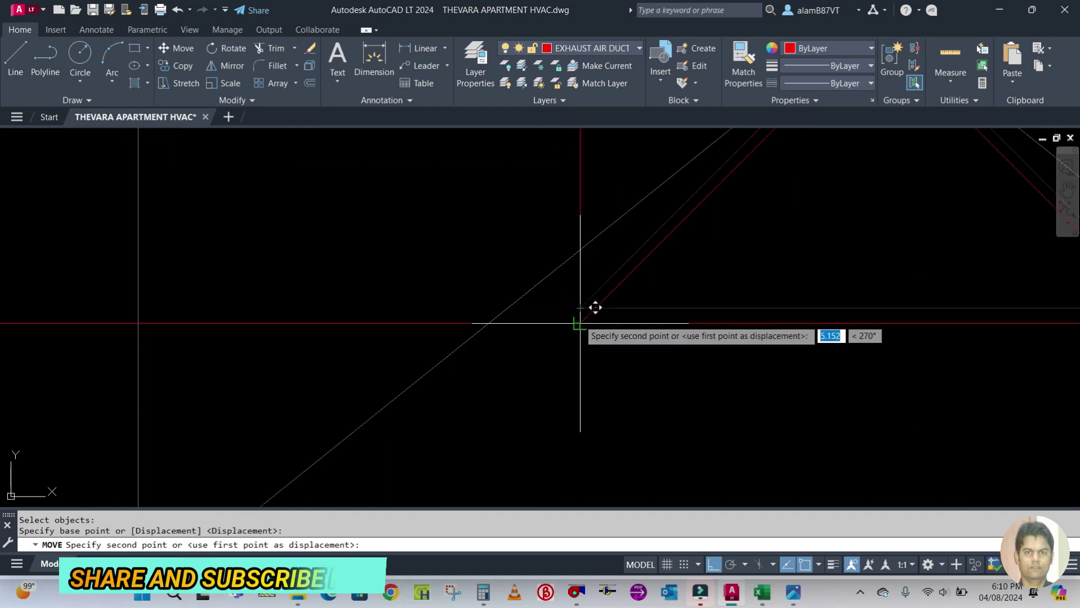
key(Escape)
scroll(665, 370, down, 3)
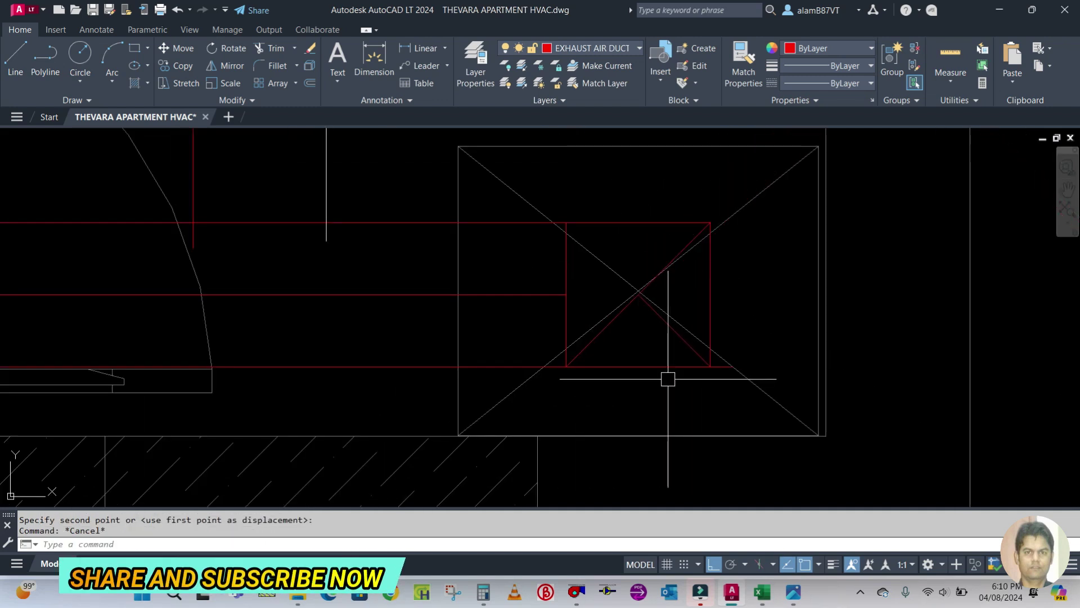
Step: Shorten the lower duct line so its right end meets the riser square's lower-right corner
click(522, 366)
click(732, 366)
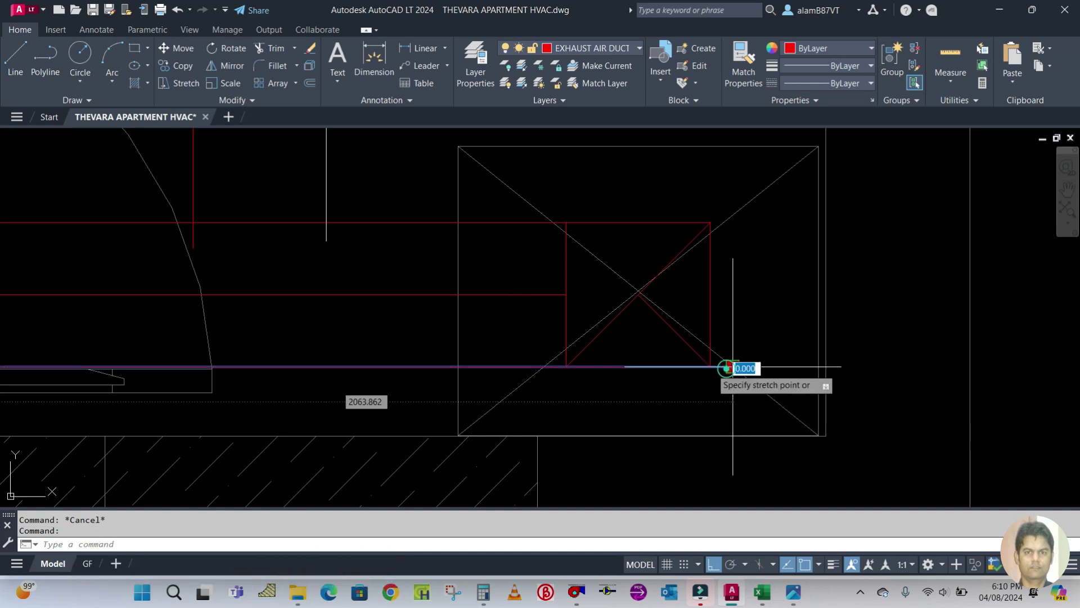
key(Escape)
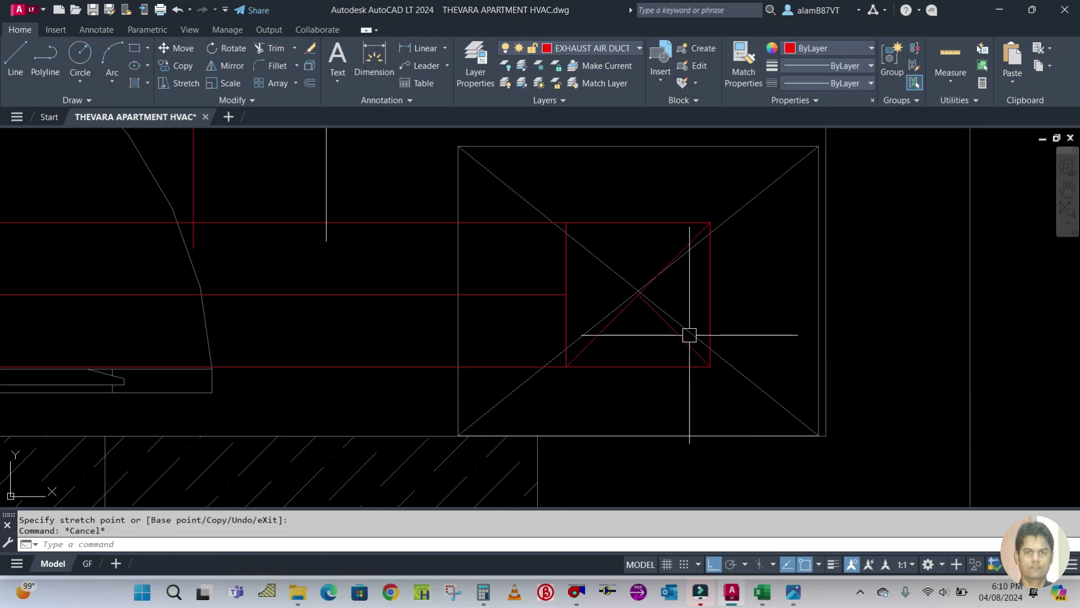
Step: Erase the horizontal duct centreline between the two duct edge lines
scroll(690, 333, down, 4)
click(609, 290)
key(Escape)
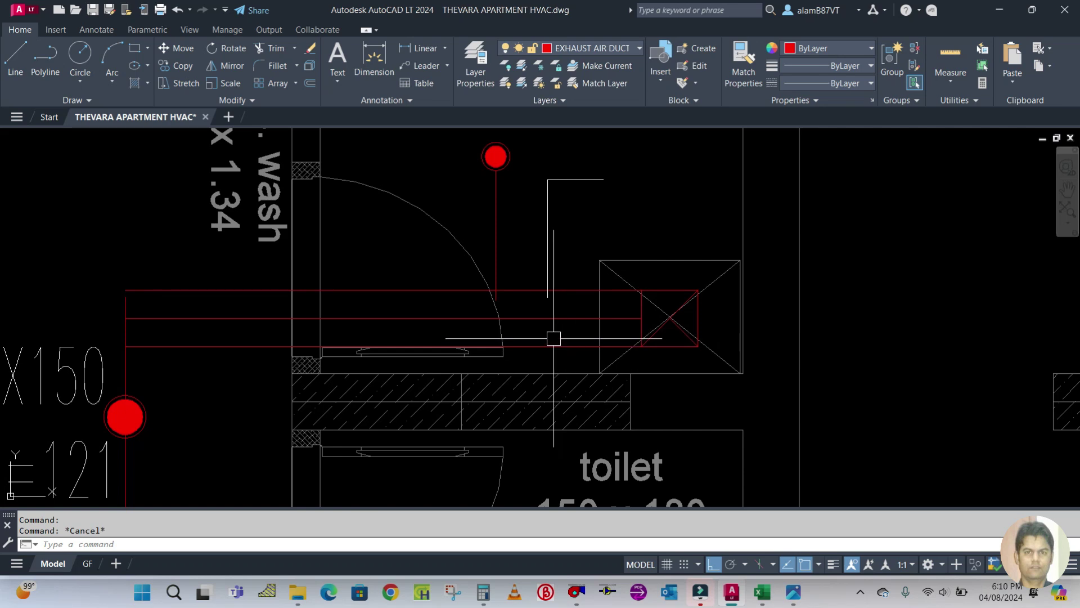
click(550, 317)
text(e)
key(Return)
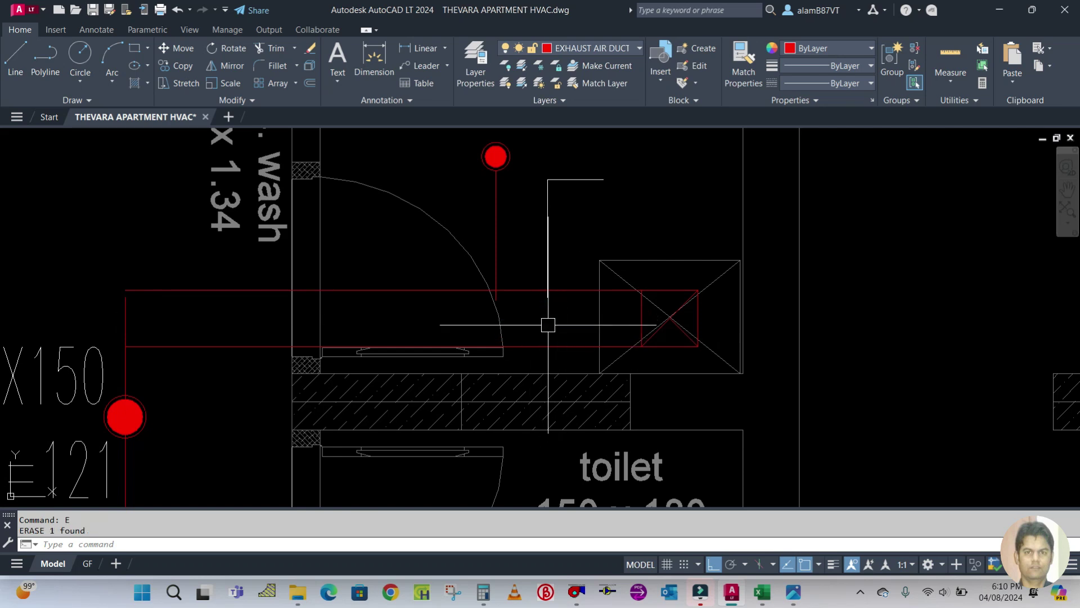
scroll(599, 302, down, 2)
scroll(550, 306, up, 2)
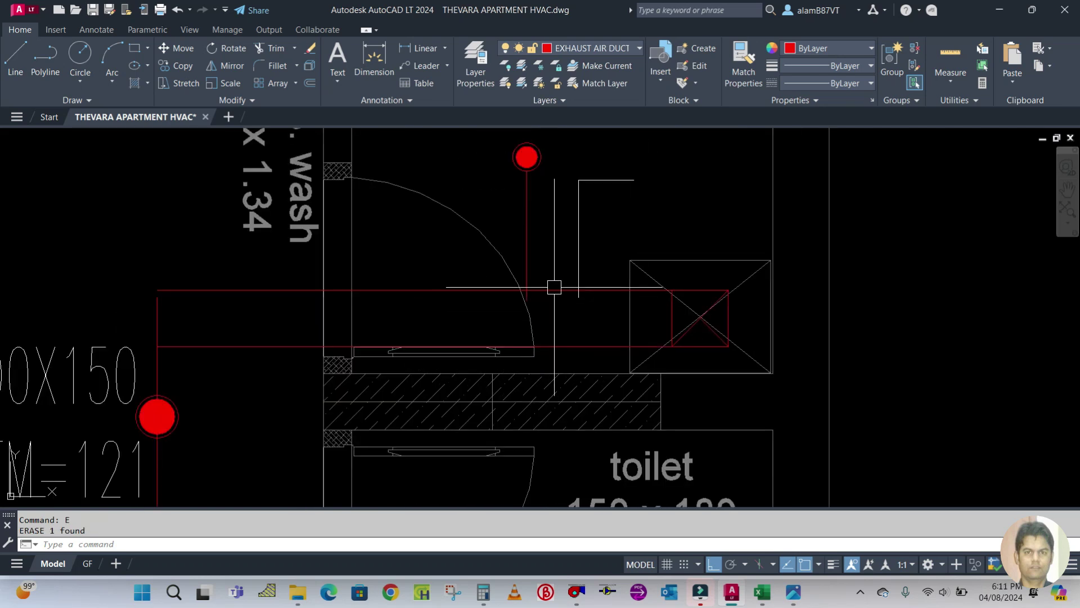
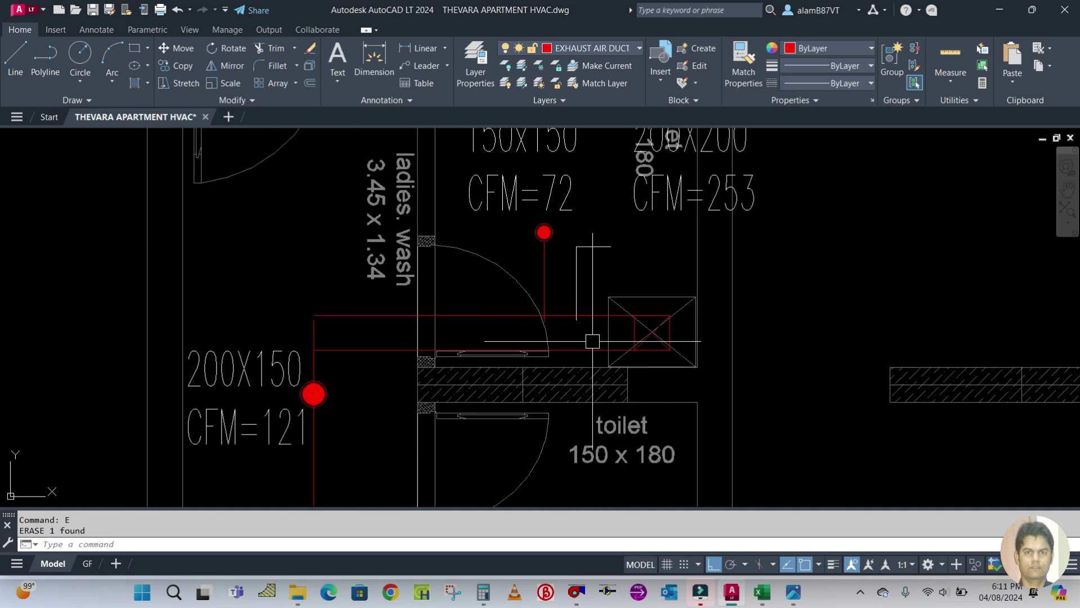
scroll(591, 327, up, 3)
scroll(621, 293, down, 2)
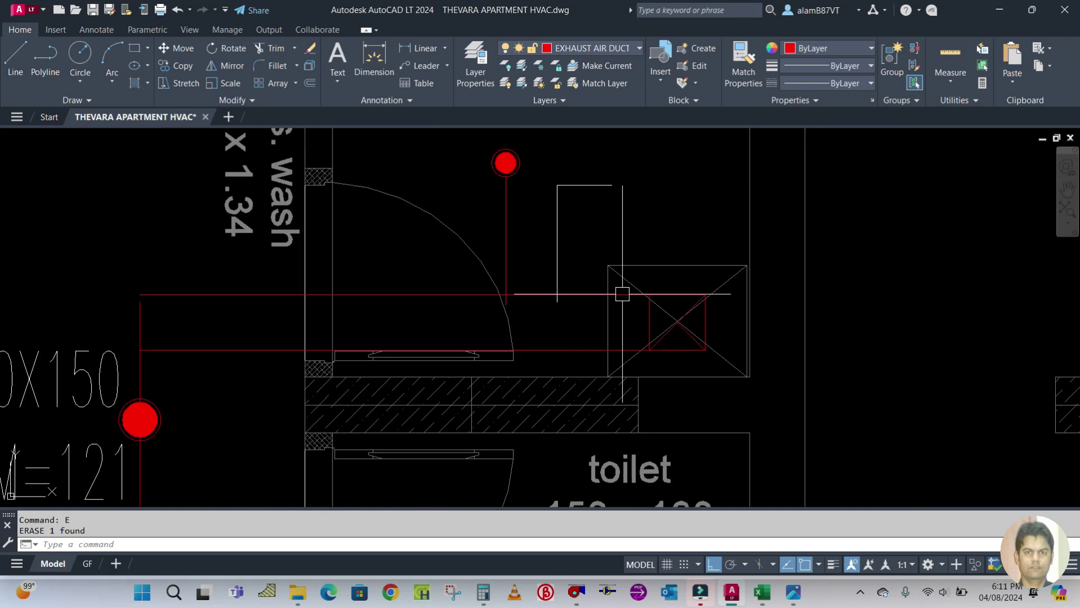
scroll(577, 323, down, 2)
scroll(615, 316, up, 3)
click(629, 313)
key(Escape)
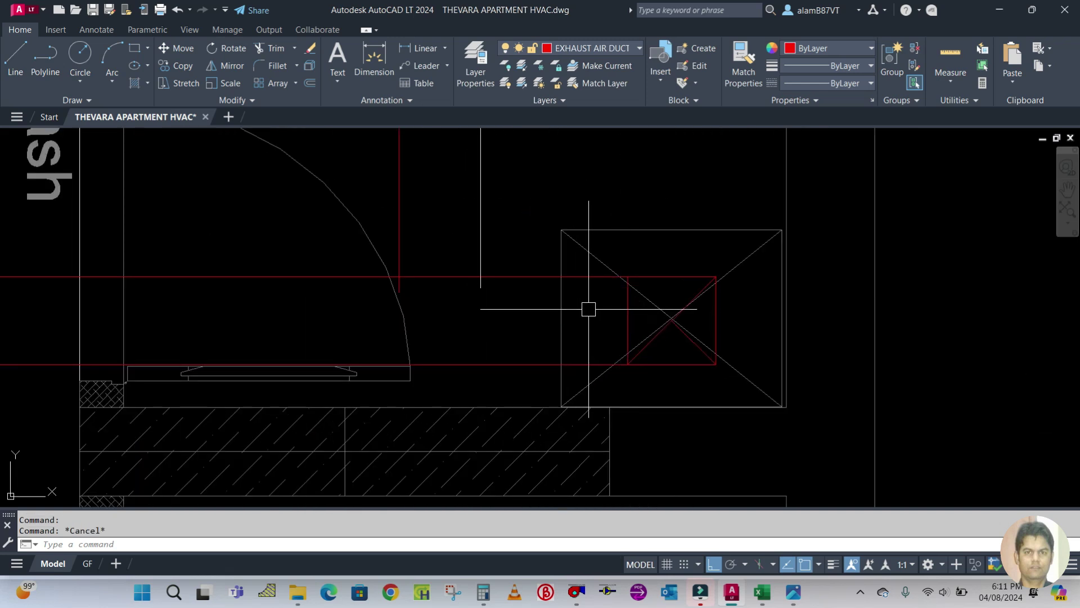
scroll(603, 290, down, 2)
scroll(611, 301, up, 2)
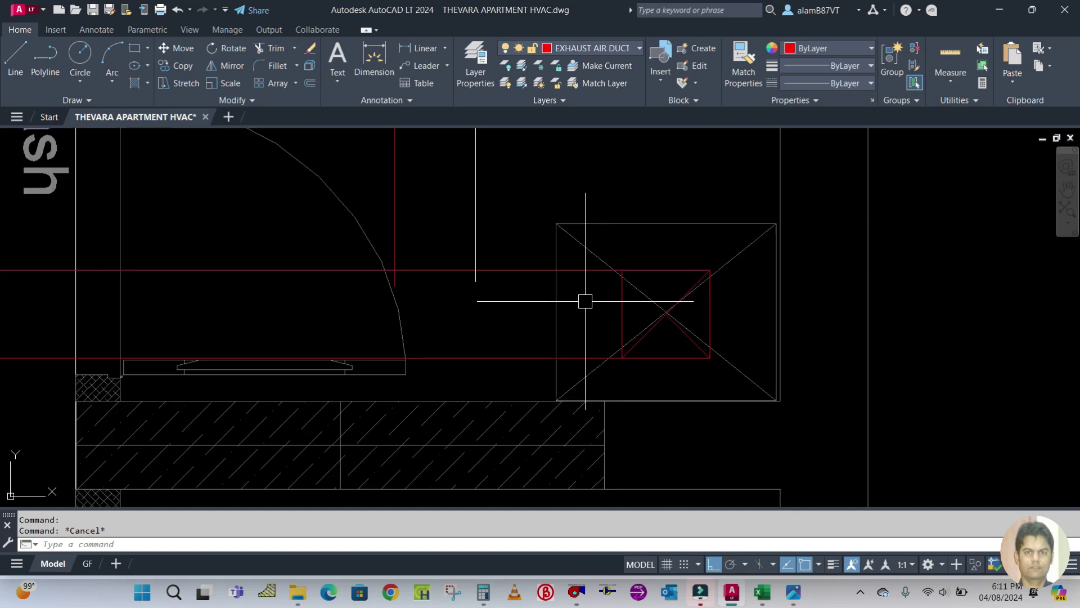
scroll(585, 301, down, 2)
scroll(586, 302, up, 2)
key(l)
key(Return)
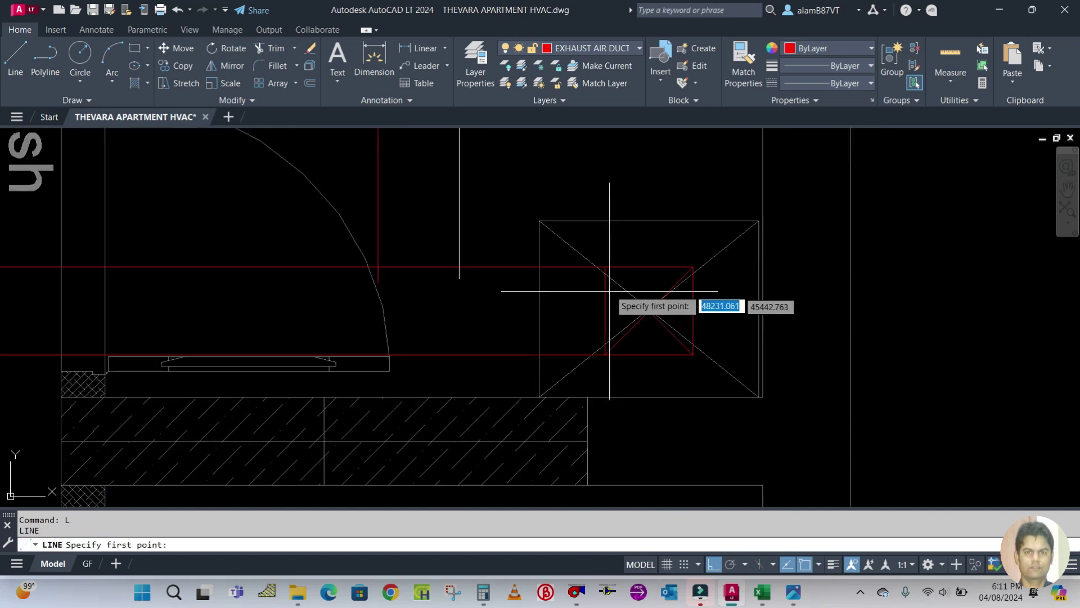
key(Escape)
key(l)
key(Return)
key(Escape)
key(Escape)
key(Escape)
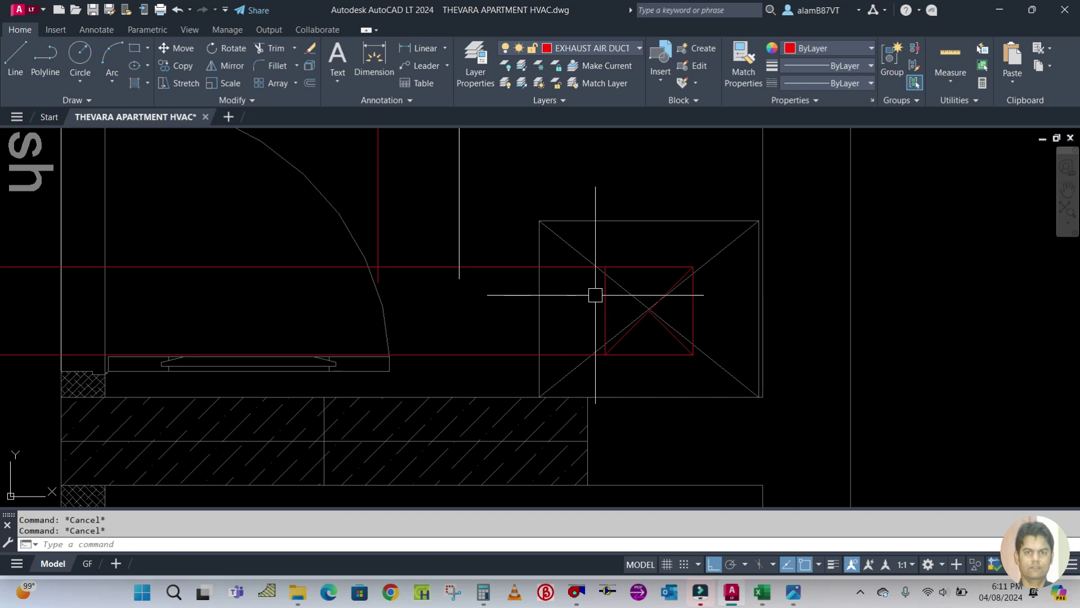
Step: Draw a vertical line along the riser square's left edge, from the upper duct line to the lower one
key(l)
key(Return)
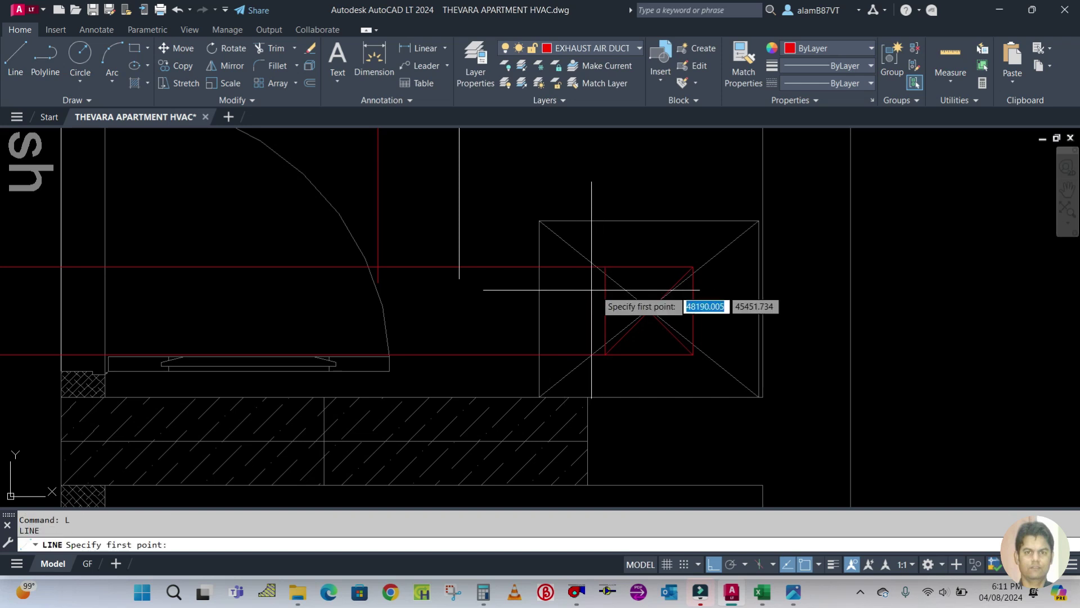
scroll(595, 293, up, 4)
click(610, 239)
scroll(610, 234, down, 4)
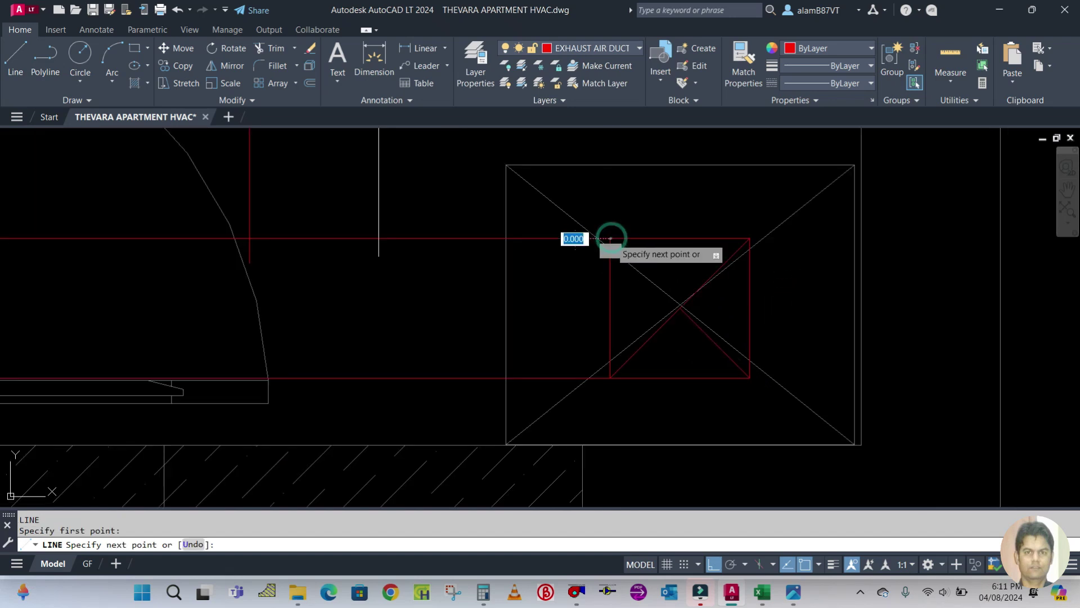
scroll(620, 316, up, 4)
scroll(594, 336, down, 1)
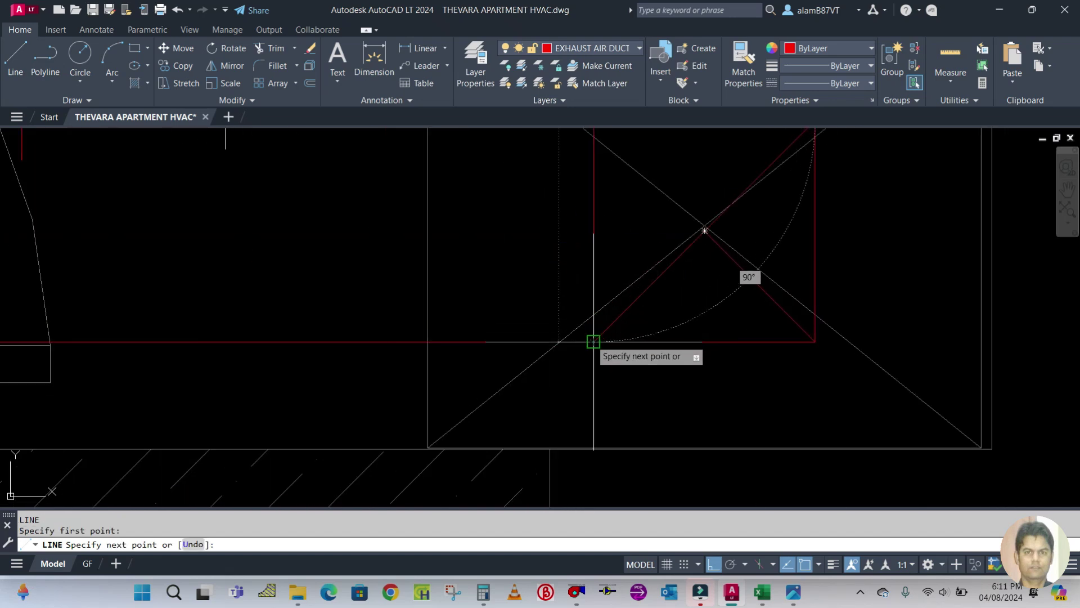
key(Escape)
scroll(639, 345, down, 2)
key(Escape)
scroll(647, 358, down, 2)
key(Return)
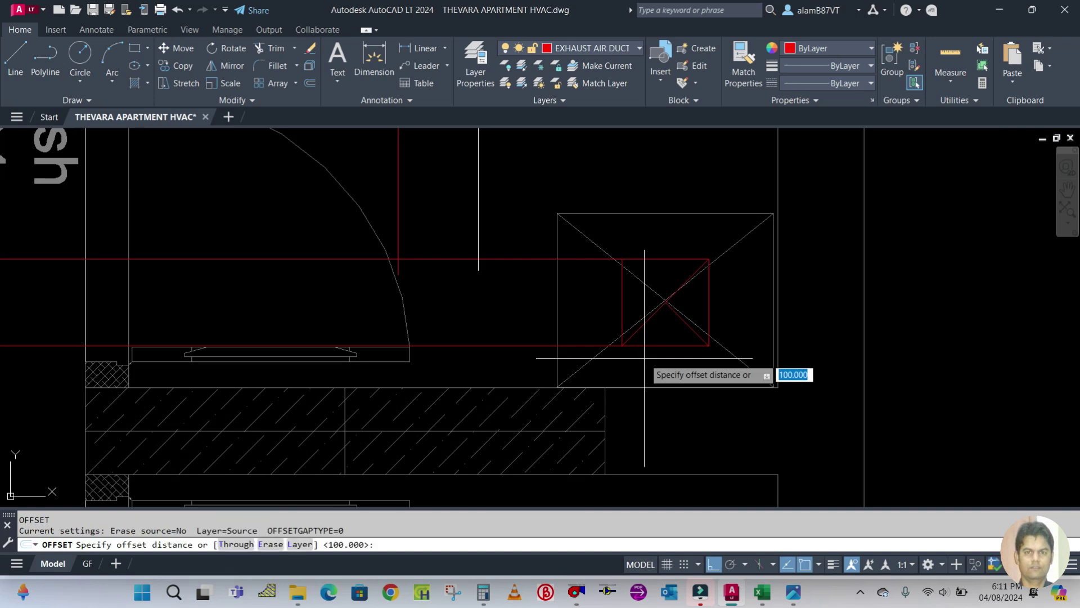
text(150)
key(Return)
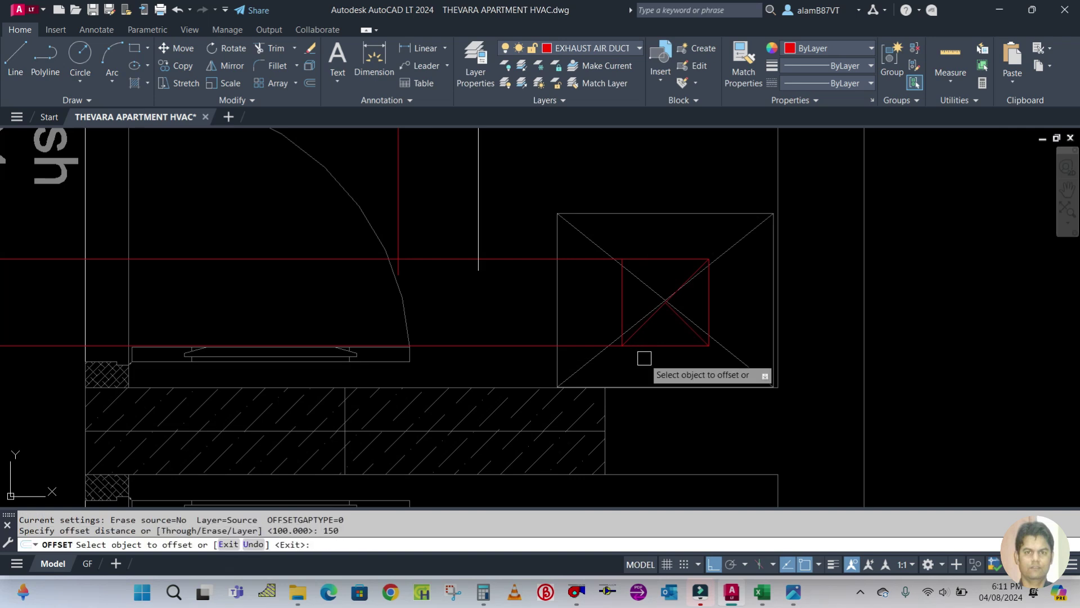
key(Escape)
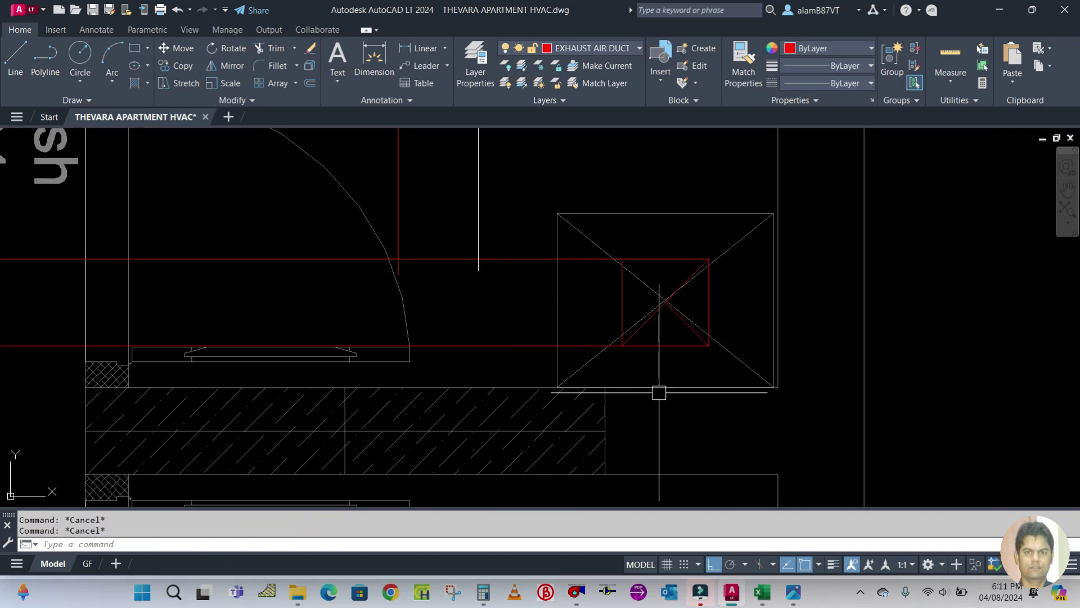
Step: Offset the vertical line at the riser's left edge by 100 to the left
text(o)
key(Return)
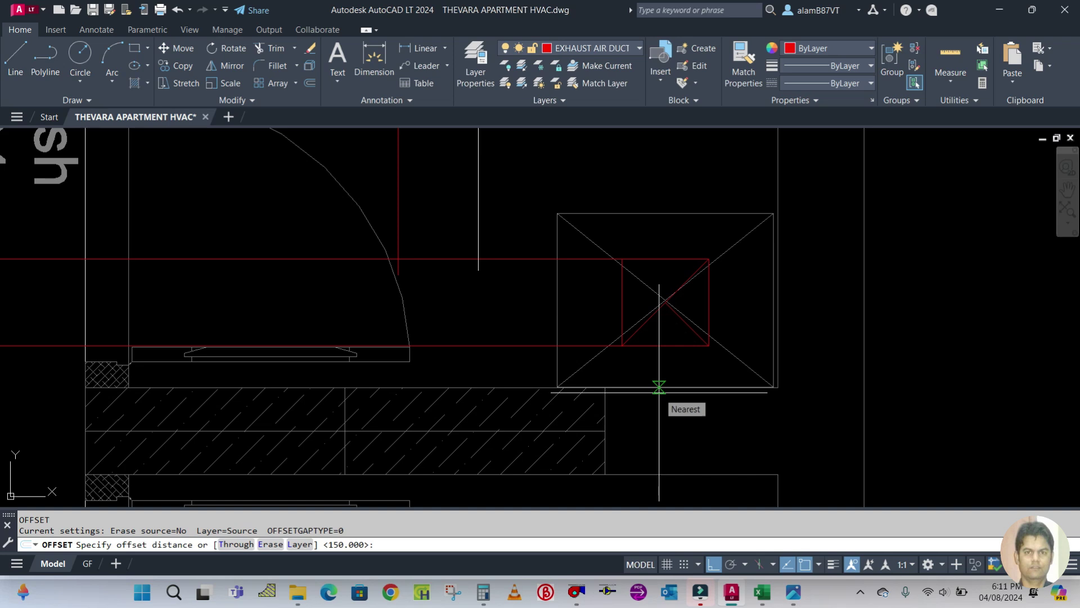
text(100)
key(Return)
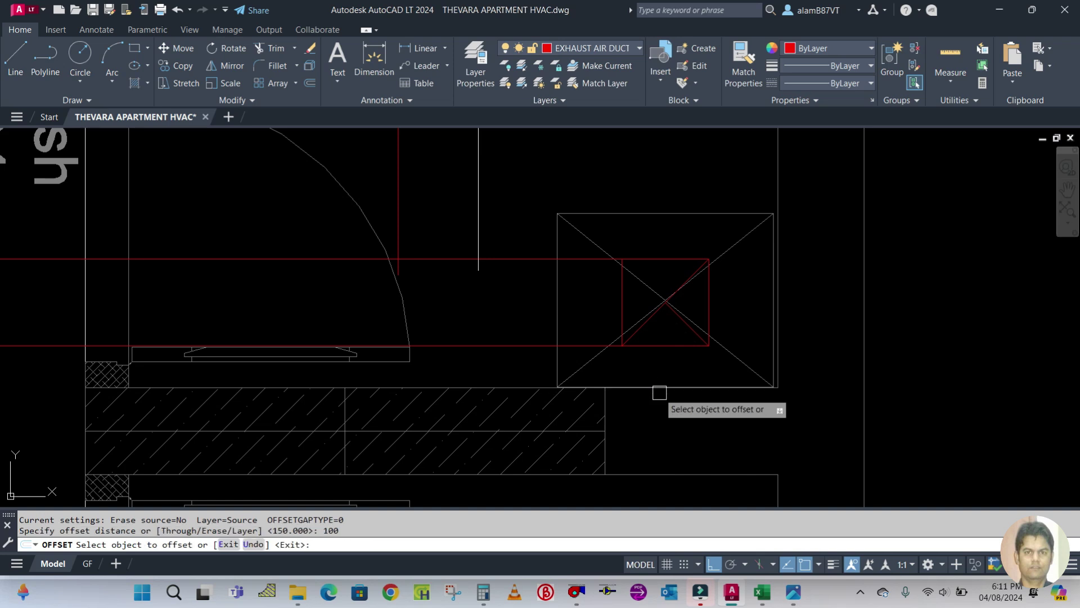
click(621, 330)
click(574, 316)
key(Escape)
scroll(574, 306, down, 4)
key(Escape)
scroll(561, 297, up, 2)
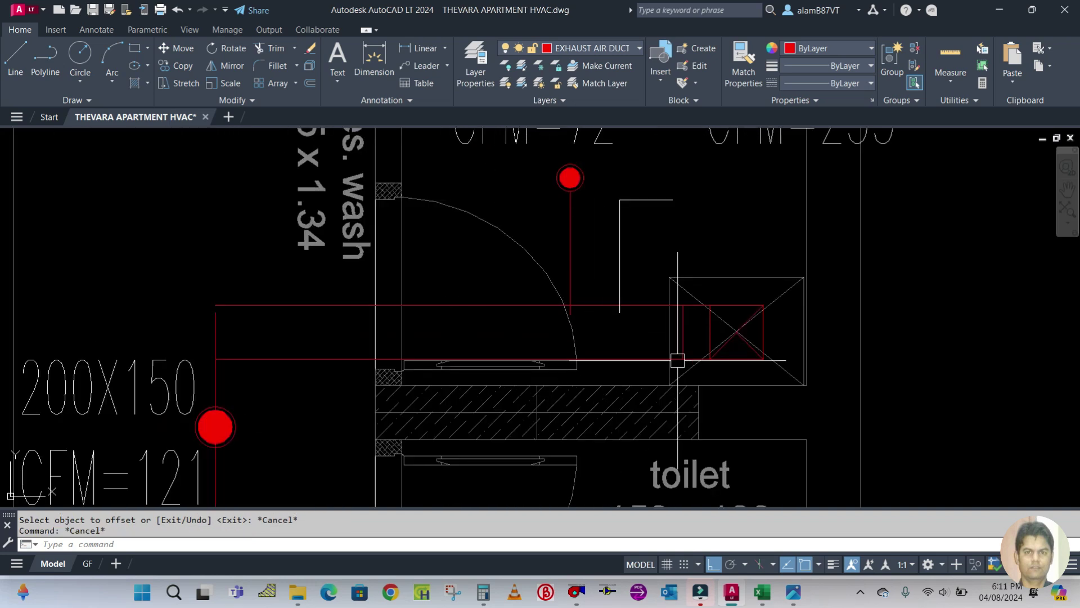
Step: Offset the vertical branch line below the CFM=72 outlet to both sides by half of the 150 duct width (150/2)
scroll(688, 362, up, 4)
scroll(549, 217, down, 4)
middle_drag(550, 217, 596, 239)
middle_drag(629, 284, 626, 312)
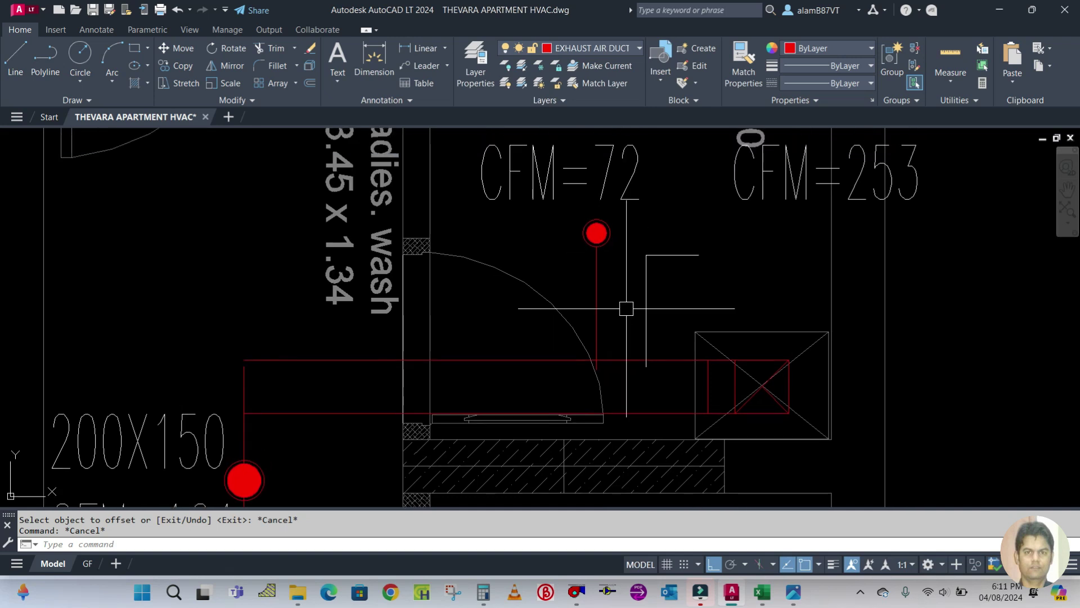
key(Return)
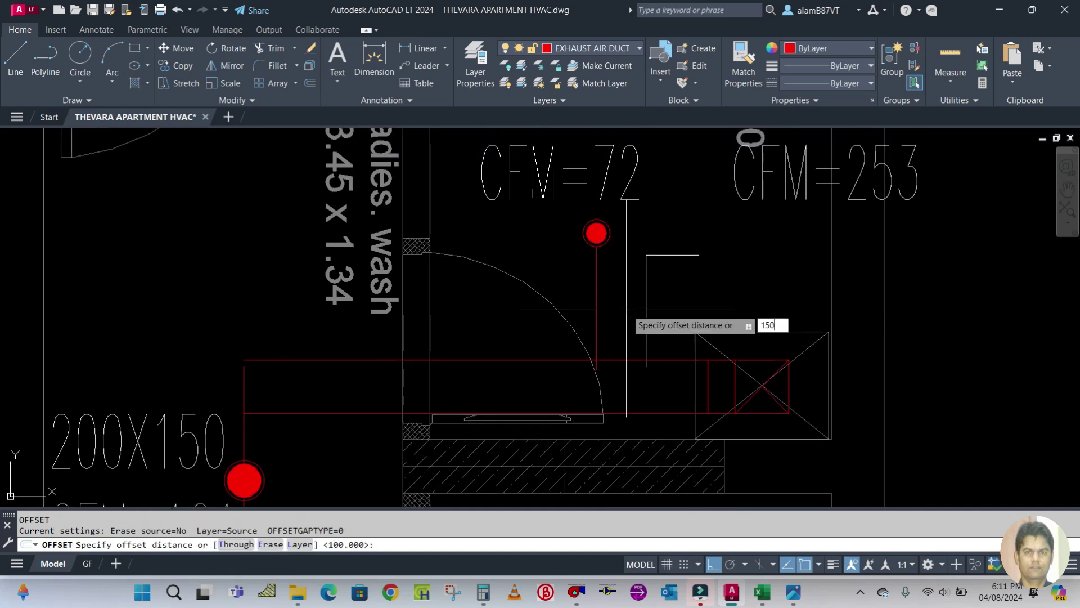
key(Return)
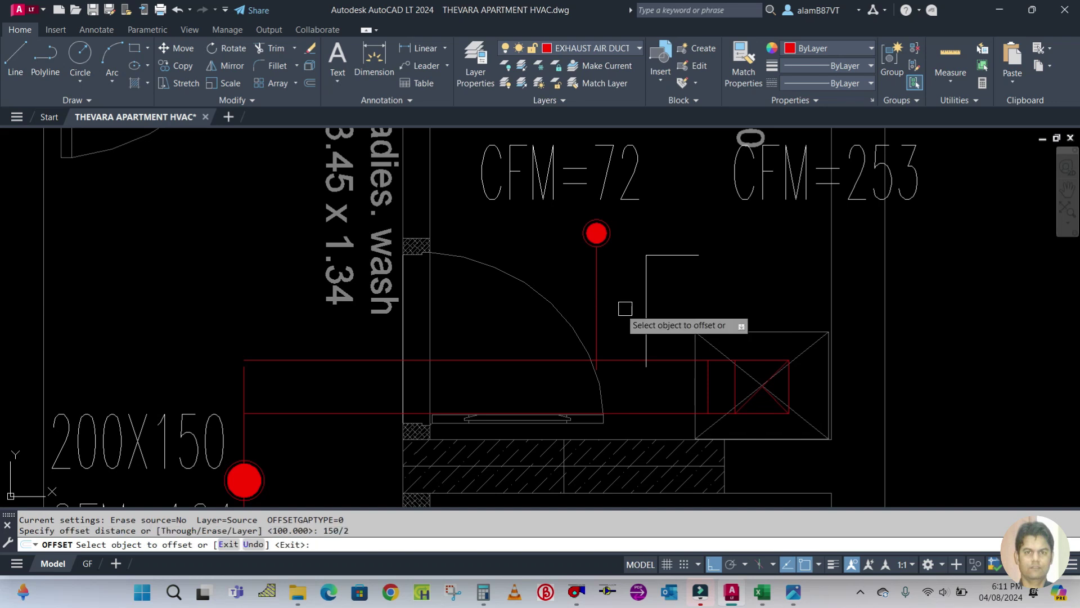
click(596, 296)
click(598, 295)
click(597, 295)
click(584, 315)
key(Escape)
scroll(605, 341, up, 3)
scroll(561, 315, down, 3)
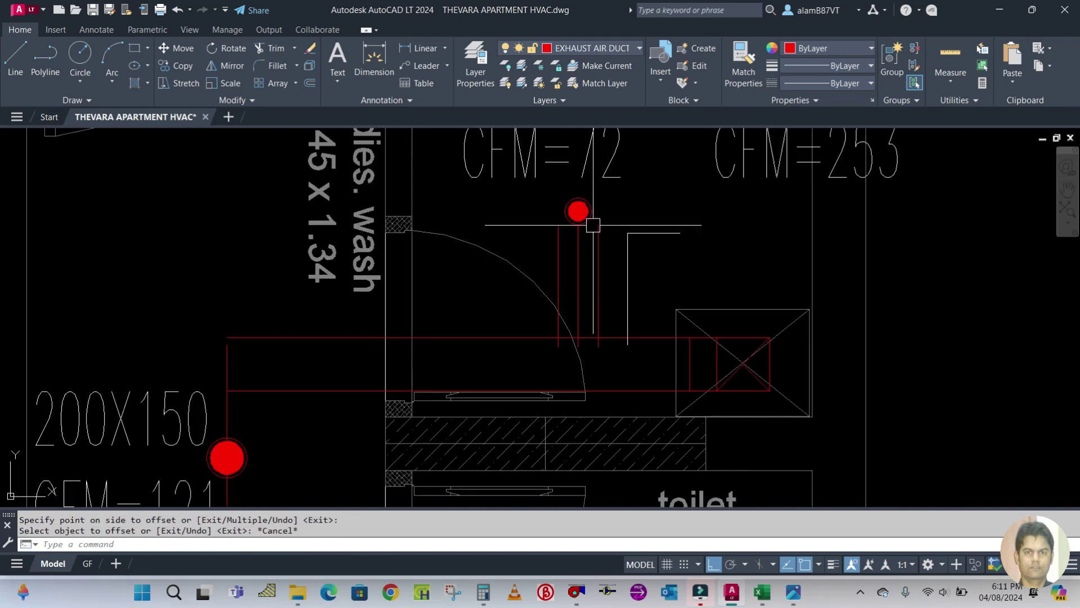
Step: Trim the lower ends of the three vertical branch lines at the upper edge of the horizontal duct
scroll(585, 233, up, 2)
scroll(561, 221, down, 4)
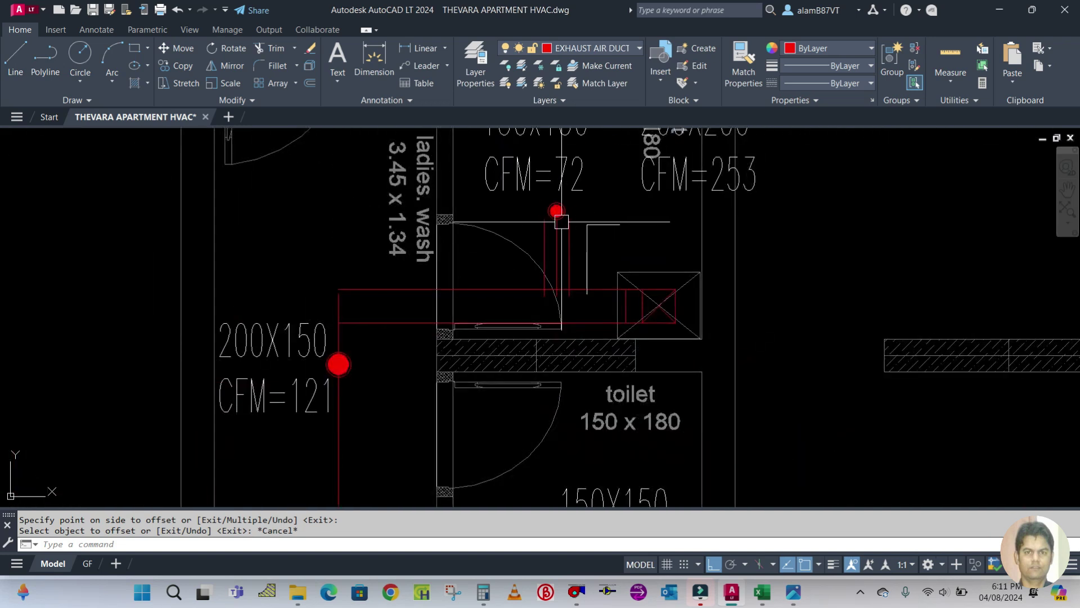
scroll(545, 292, up, 6)
text(tr)
key(Return)
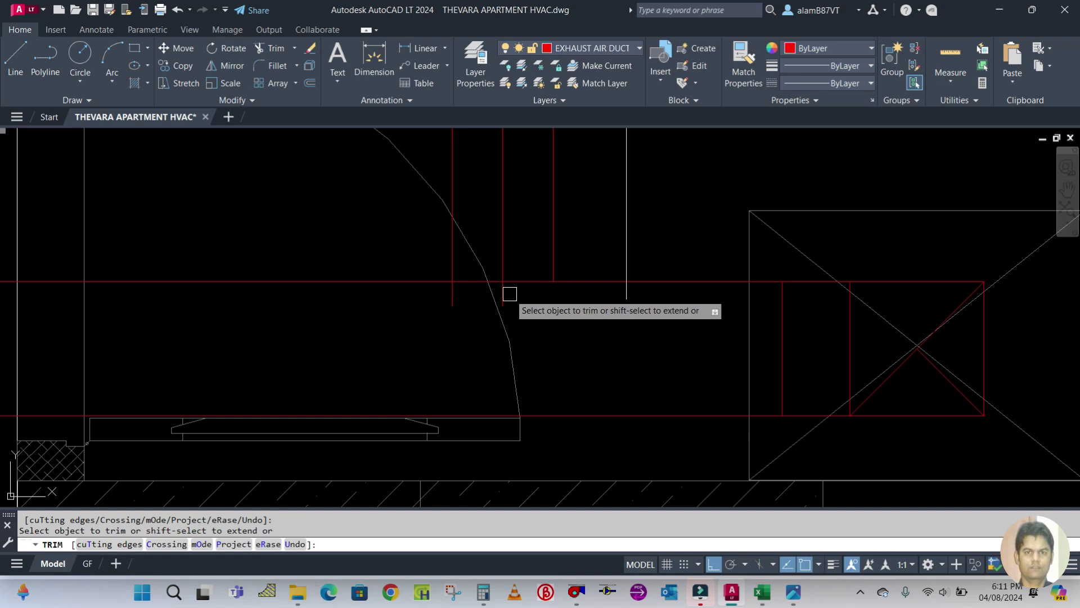
key(Escape)
scroll(532, 340, down, 4)
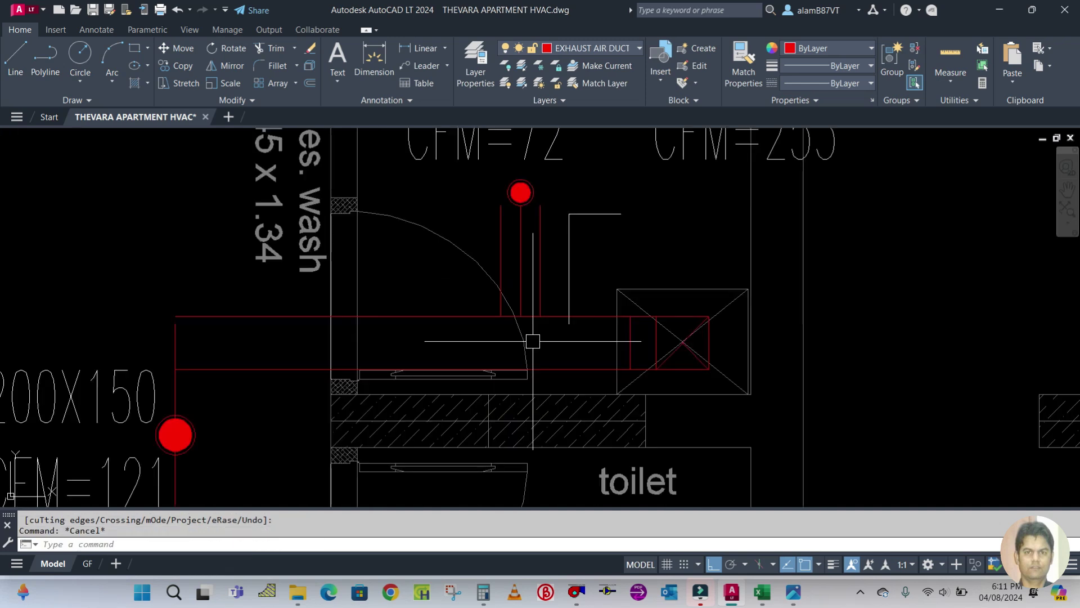
Step: Switch to the Photos viewer and browse the HVAC drafting reference pages for the duct fittings details
middle_drag(543, 252, 531, 290)
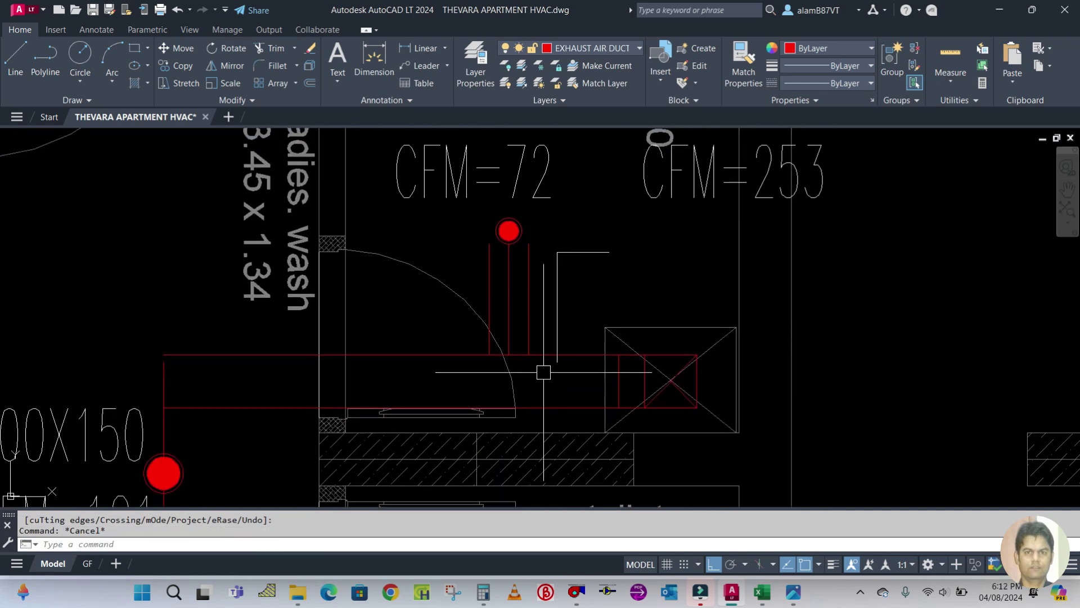
click(801, 585)
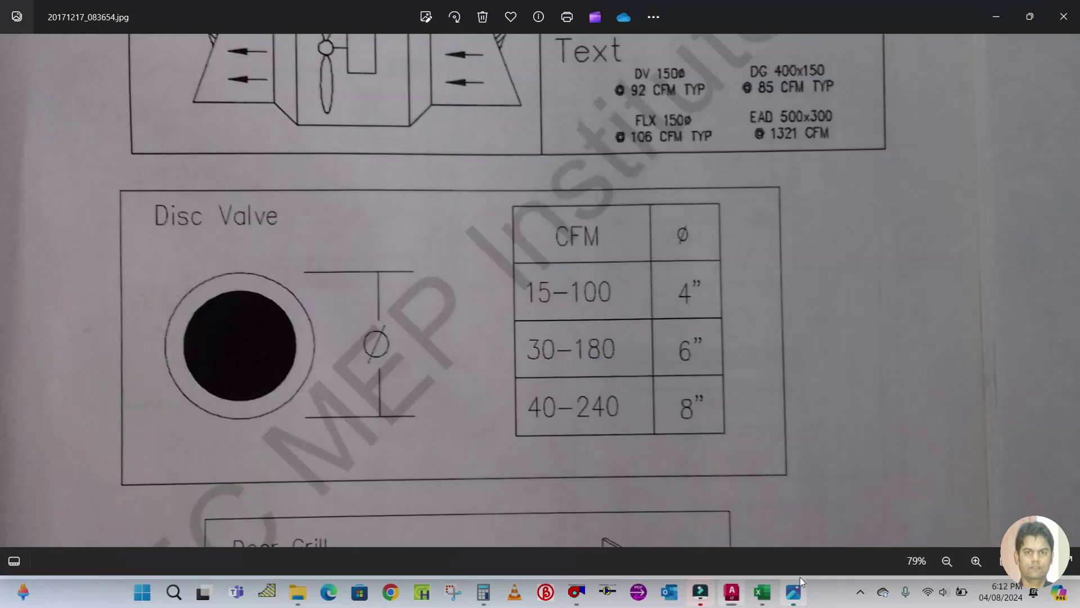
scroll(624, 348, down, 5)
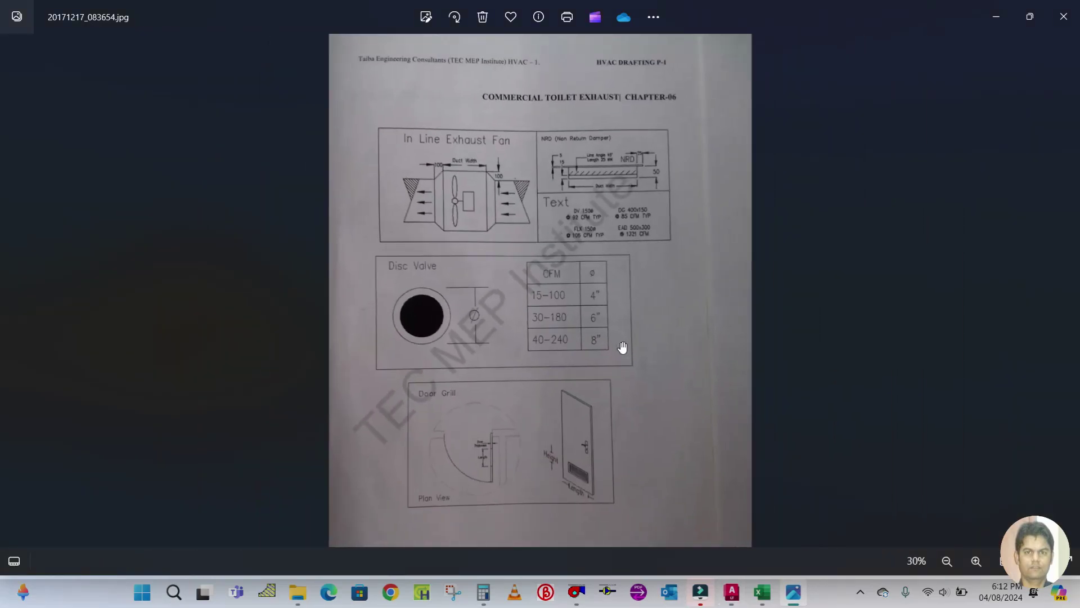
key(Right)
key(Right)
key(Right)
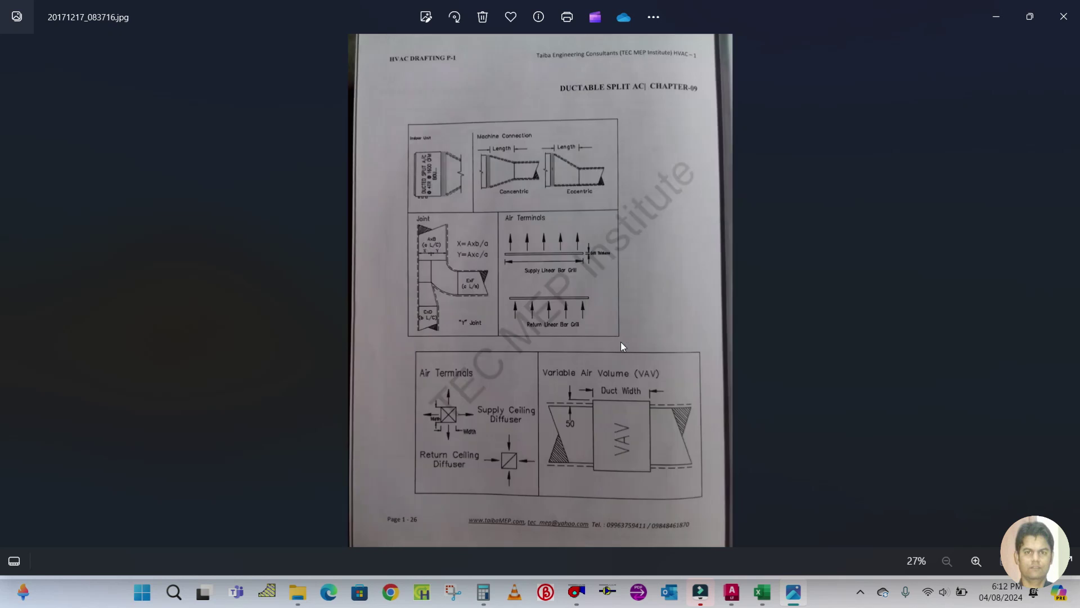
key(Right)
key(Right)
key(Right)
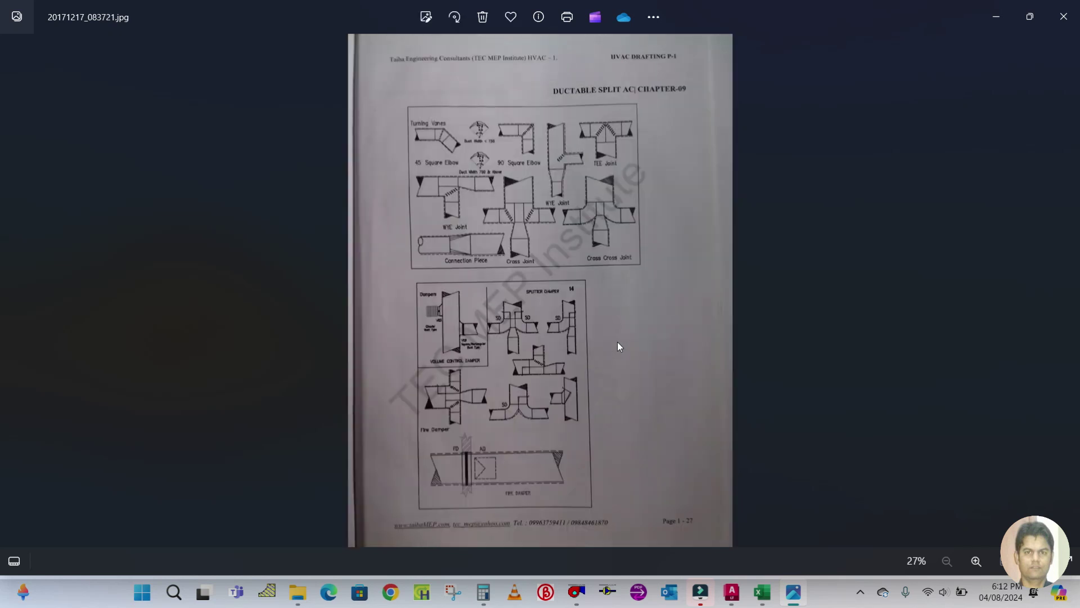
key(Right)
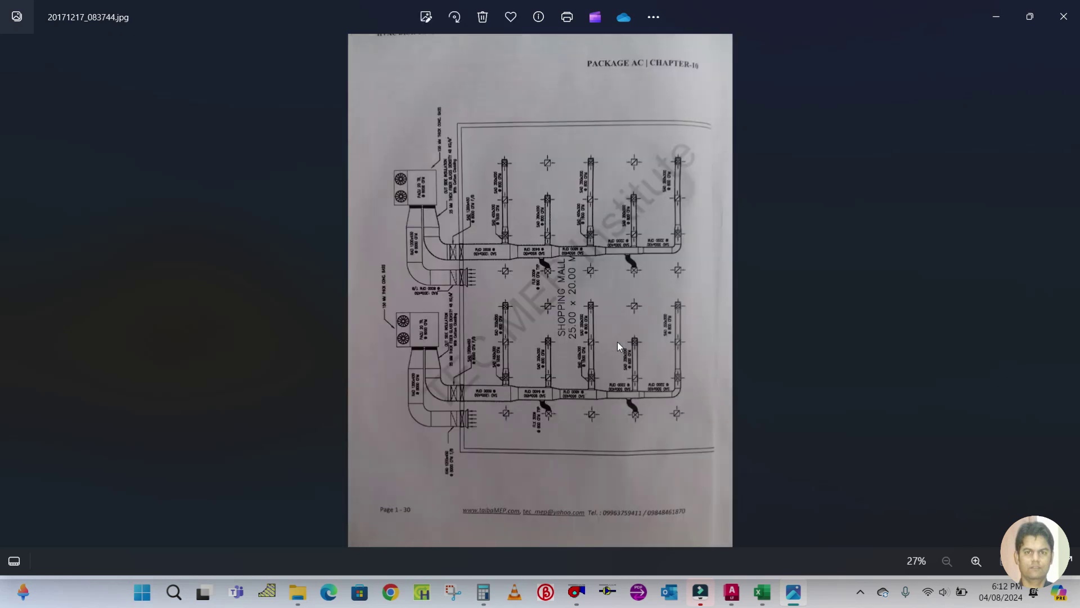
key(Left)
key(Left)
key(Left)
key(Left)
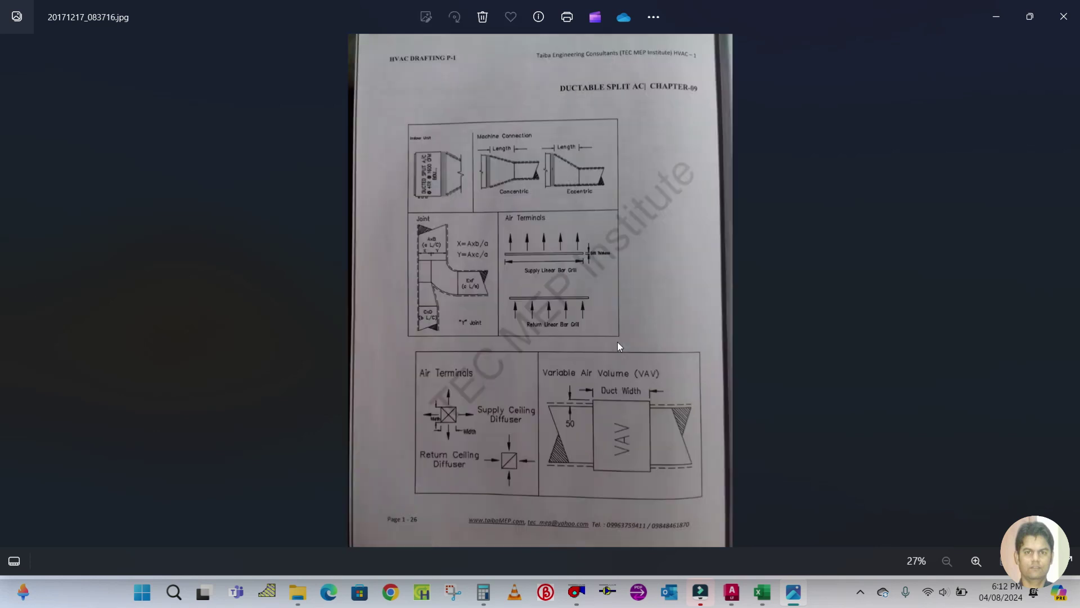
key(Left)
key(Left)
key(Left)
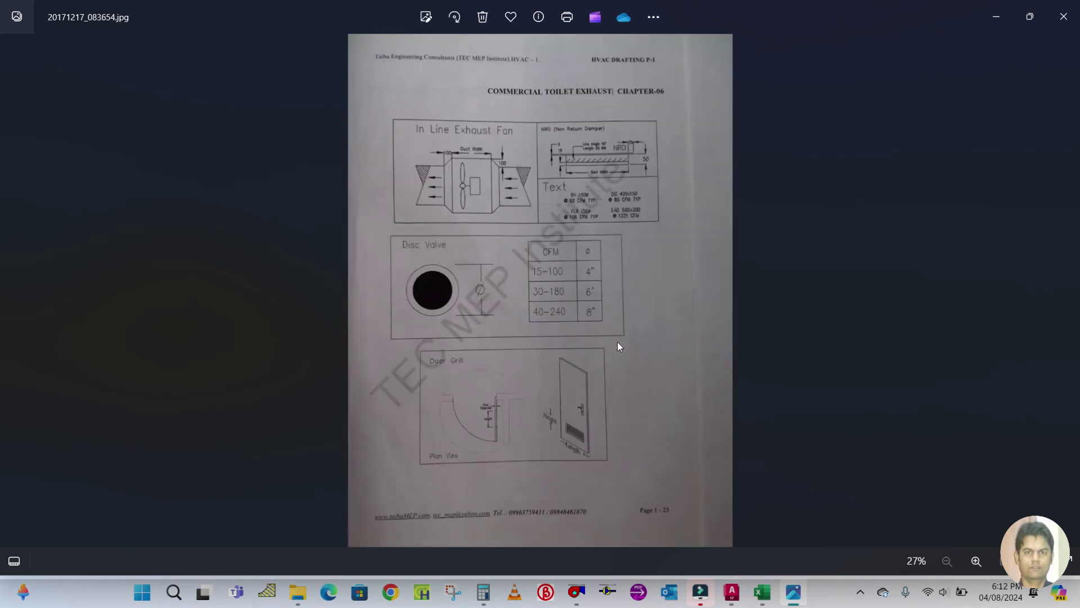
key(Left)
key(Left)
key(Left)
key(Left)
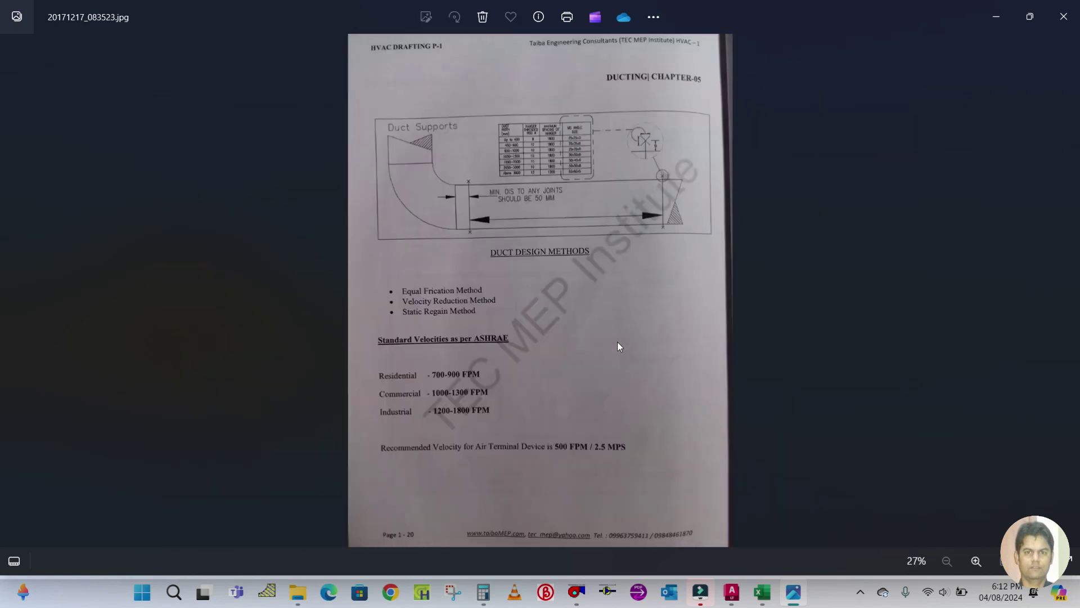
key(Left)
key(Left)
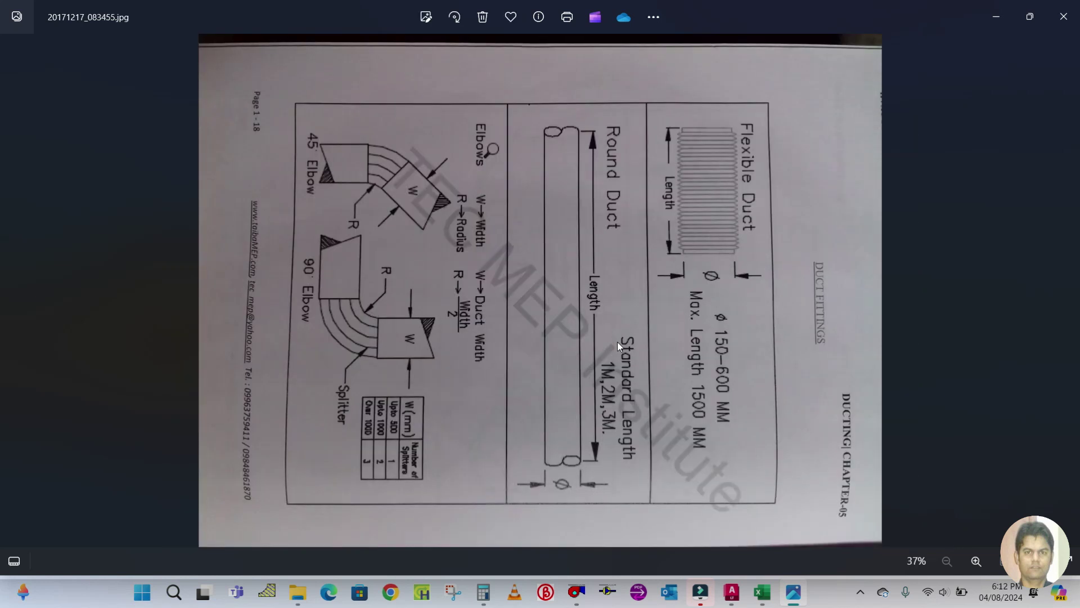
Step: Rotate the Duct Fittings page upright and examine the Shoe Neck diagram with its maximum shoe height table
key(Right)
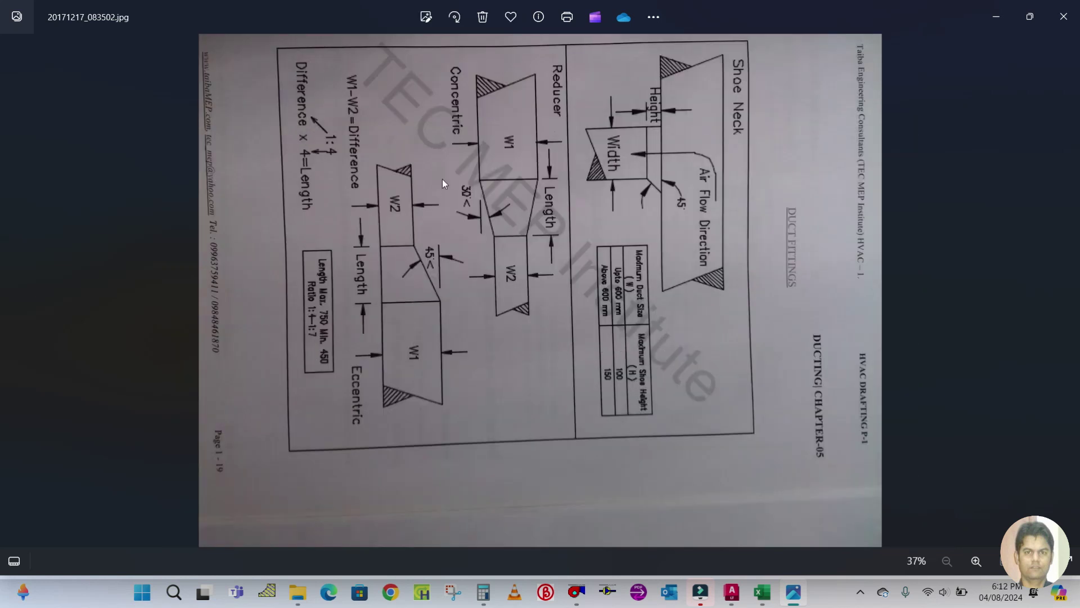
key(ctrl+plus)
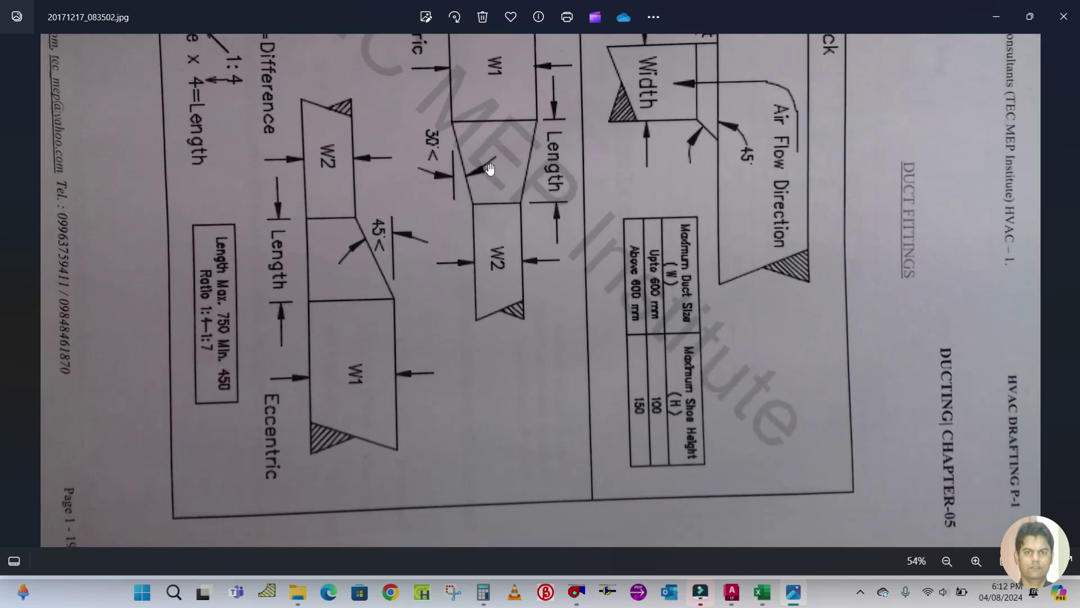
click(459, 25)
click(459, 25)
click(458, 26)
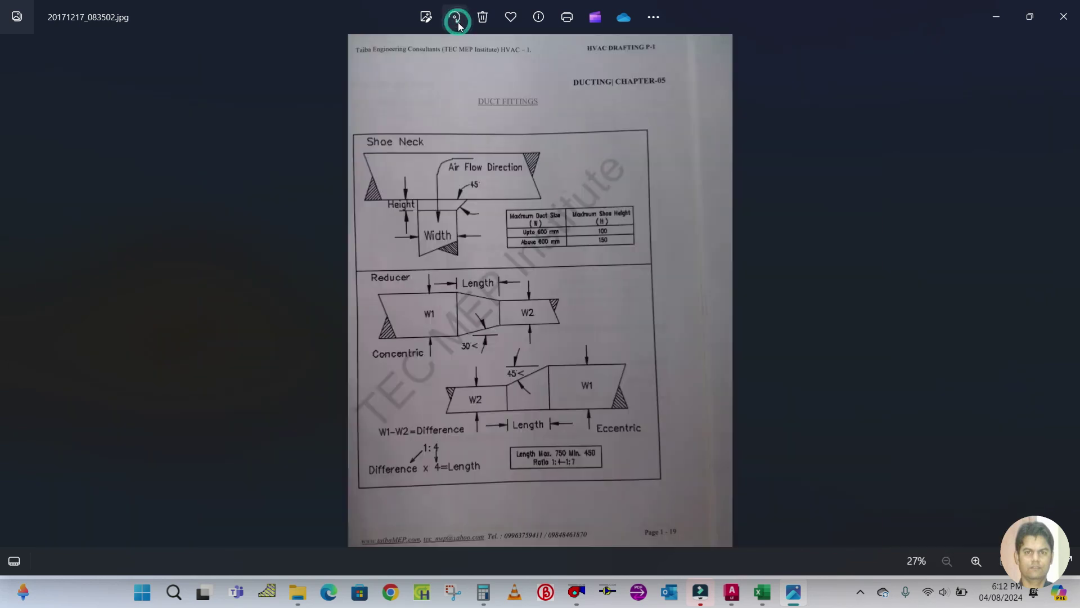
scroll(484, 132, up, 5)
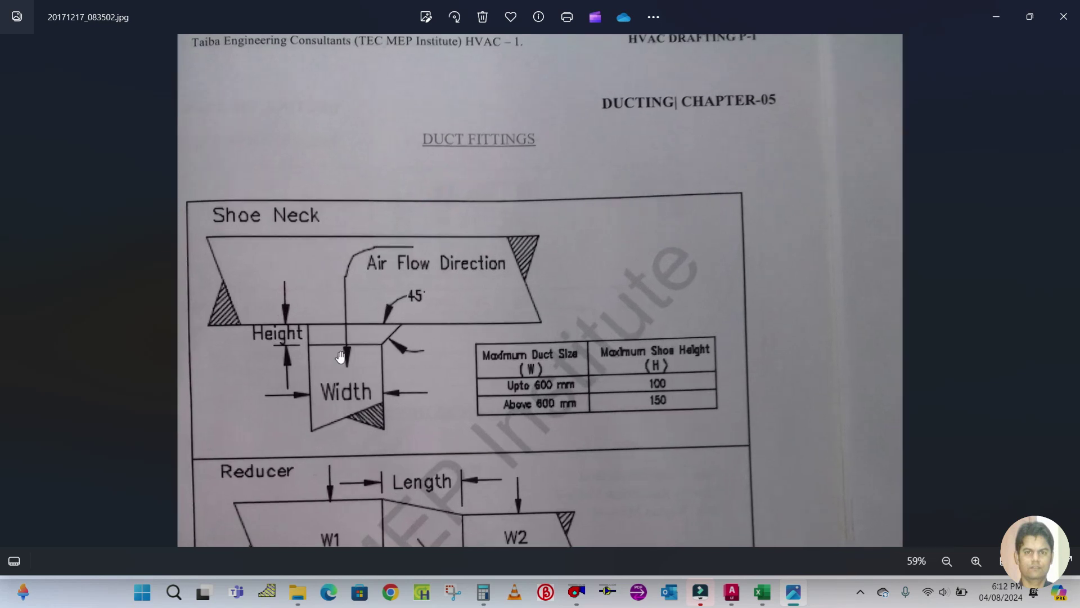
drag(387, 275, 387, 201)
scroll(483, 272, up, 1)
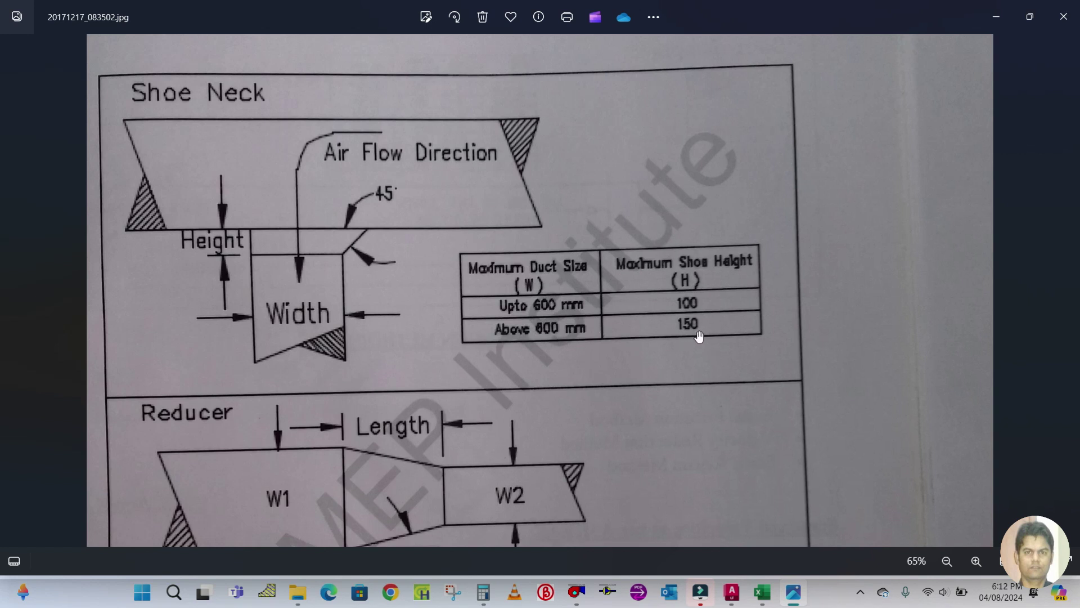
Step: Return to AutoCAD and offset the horizontal duct's upper edge upward and the branch's right line to the right, both by 100
click(798, 595)
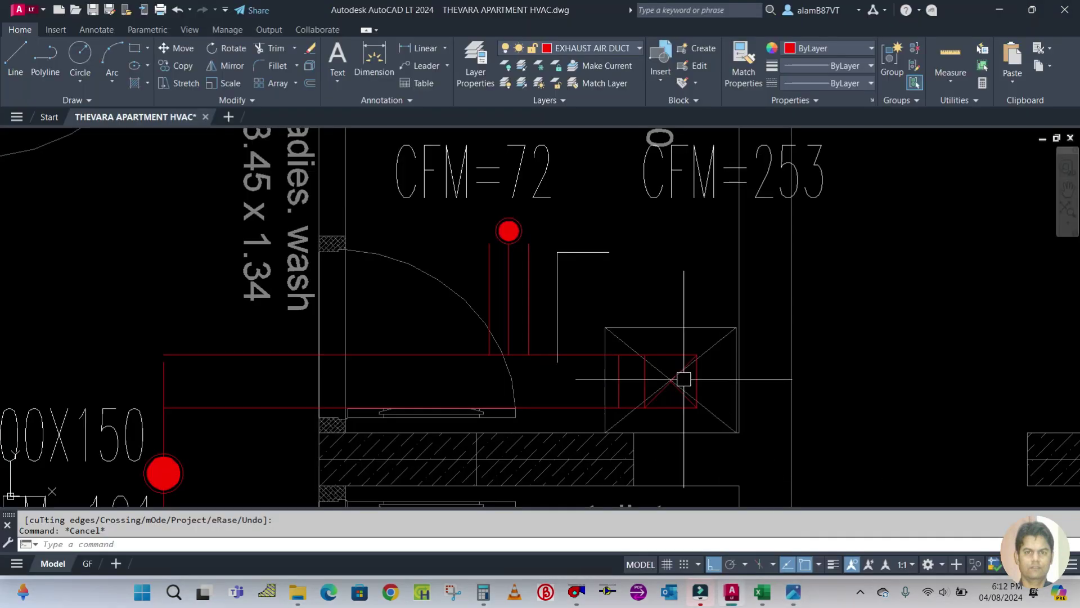
scroll(574, 360, down, 2)
scroll(543, 347, up, 3)
scroll(560, 386, down, 1)
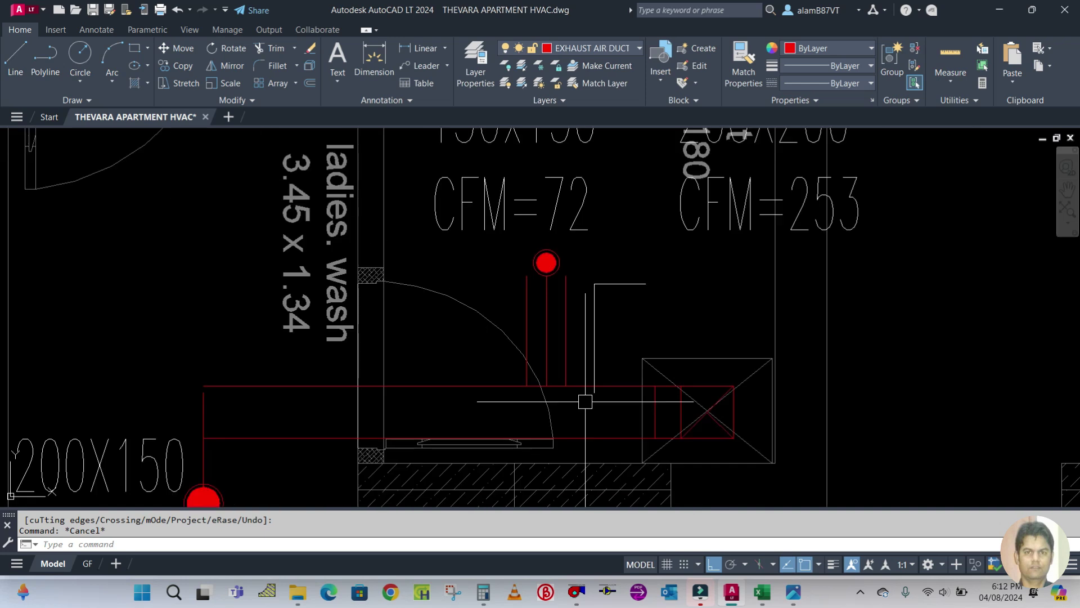
key(Return)
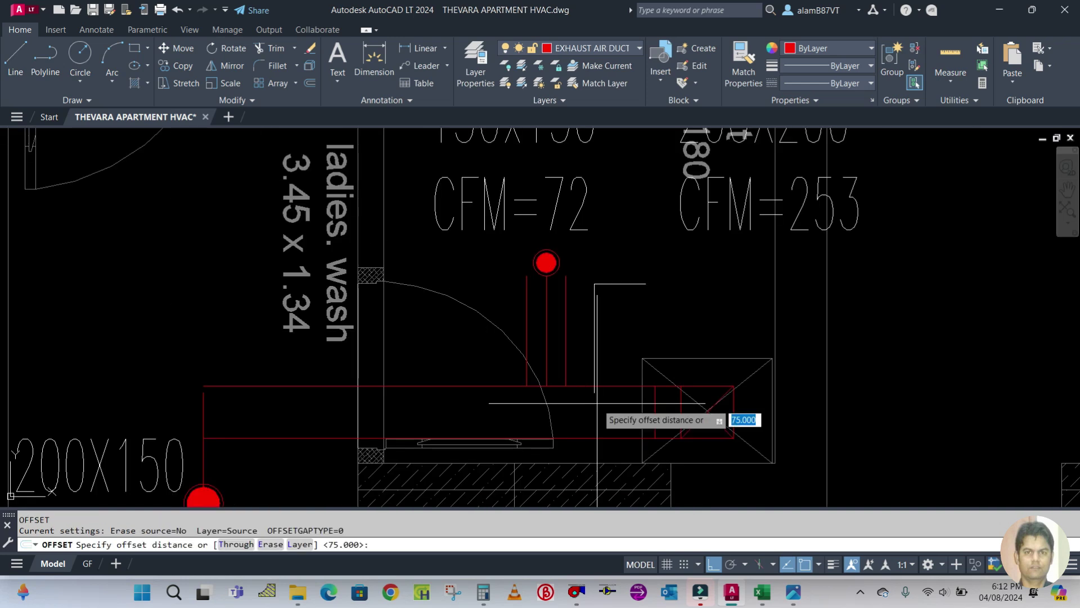
key(Return)
click(614, 386)
click(553, 335)
click(566, 327)
click(582, 328)
scroll(569, 358, up, 4)
key(Escape)
key(Escape)
key(Escape)
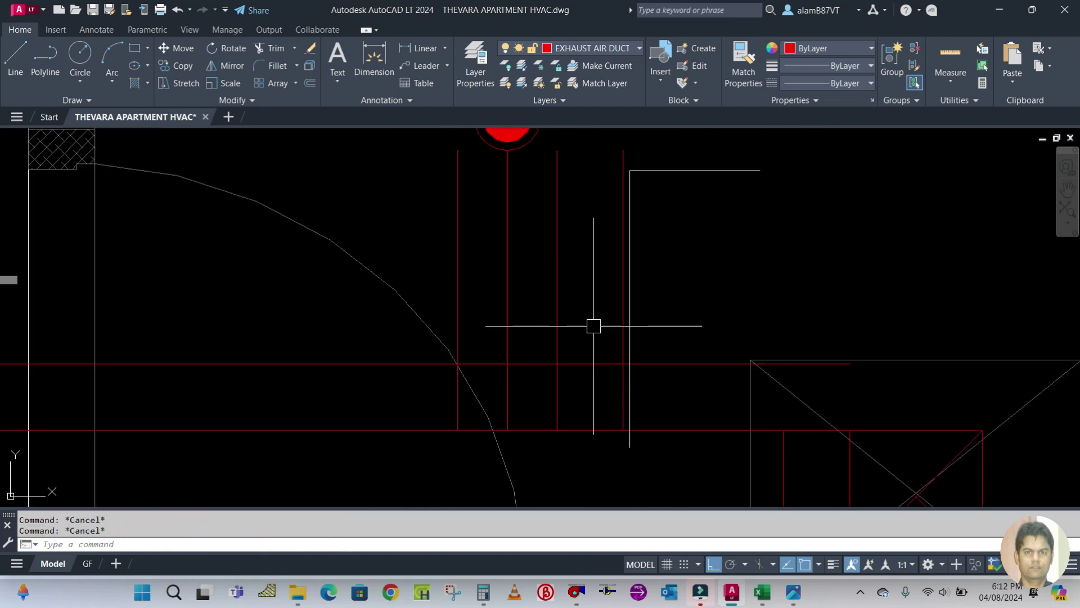
Step: Draw a 45° line from the branch's right line at the upper offset line down to the offset vertical line's lower end
text(l)
key(Return)
click(557, 364)
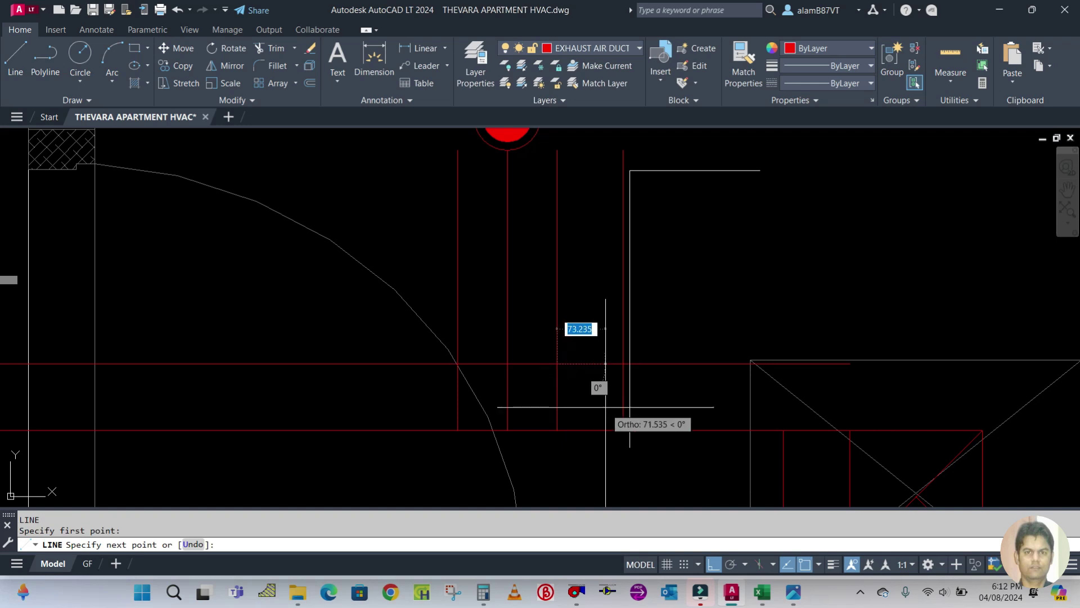
click(623, 430)
key(Escape)
scroll(585, 326, down, 3)
scroll(583, 375, up, 3)
scroll(574, 376, down, 2)
scroll(591, 345, up, 2)
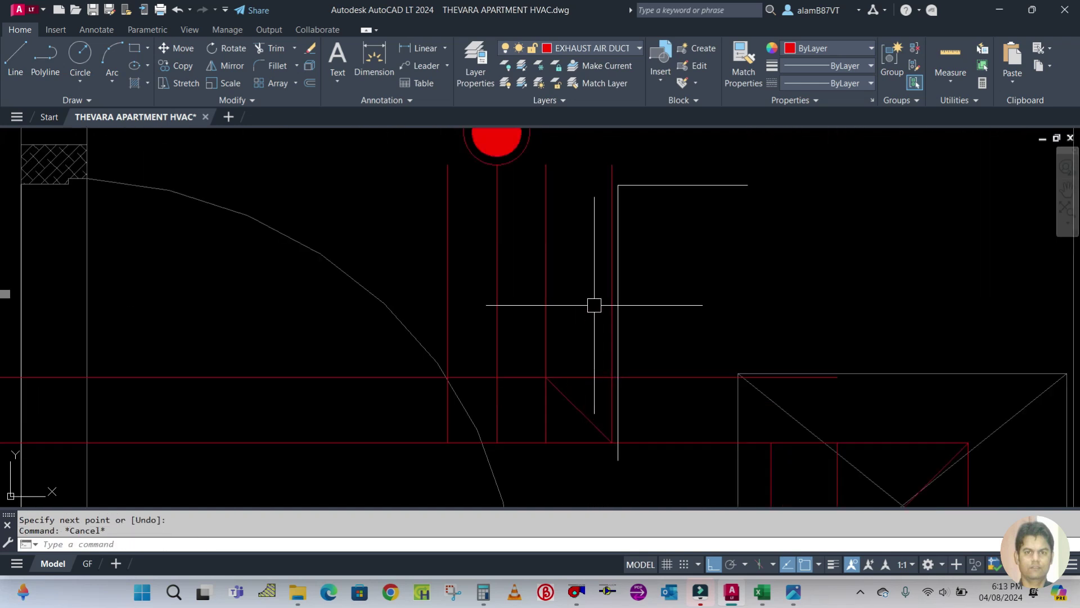
Step: Erase the two 100 offset construction lines, the vertical one beside the branch and the horizontal one above the duct
click(608, 296)
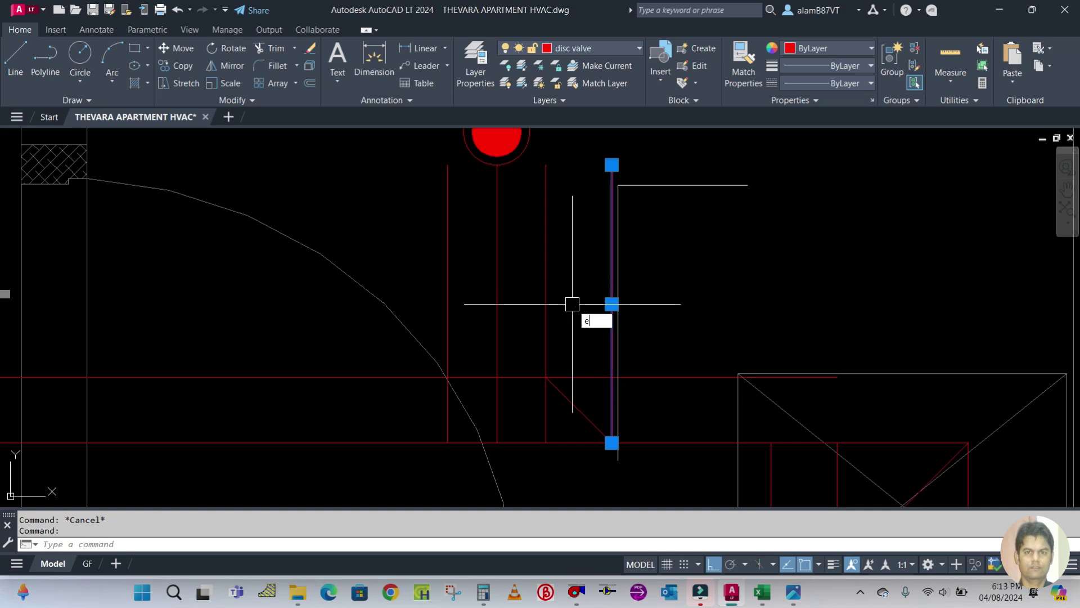
key(Return)
scroll(574, 303, down, 2)
click(630, 350)
key(Return)
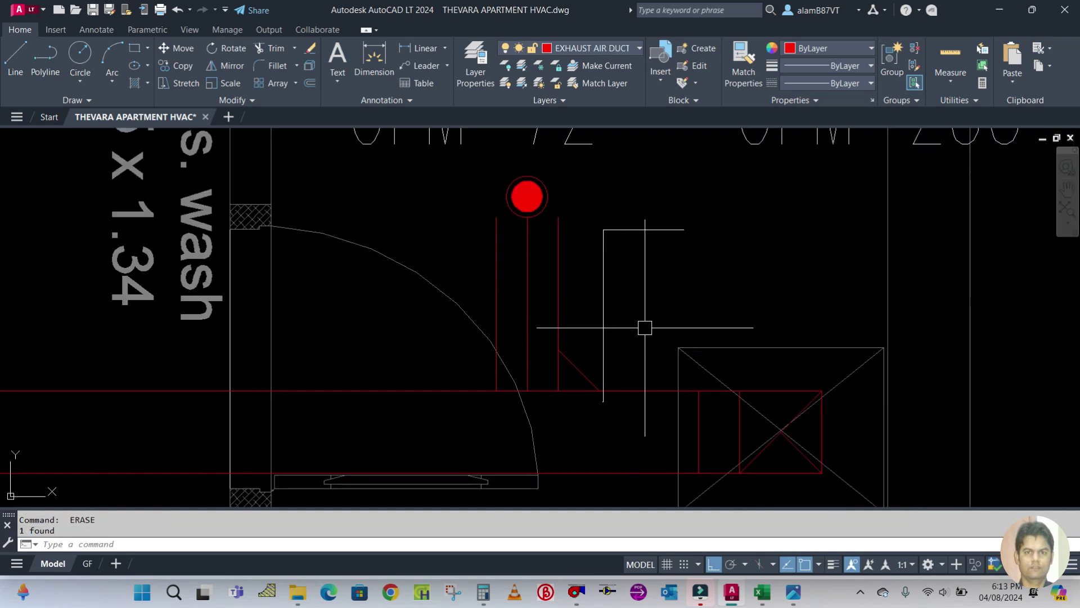
Step: Draw a horizontal line from the slanted line's upper end leftward across the branch, past its left line
scroll(560, 356, down, 2)
scroll(597, 348, up, 4)
text(l)
key(Return)
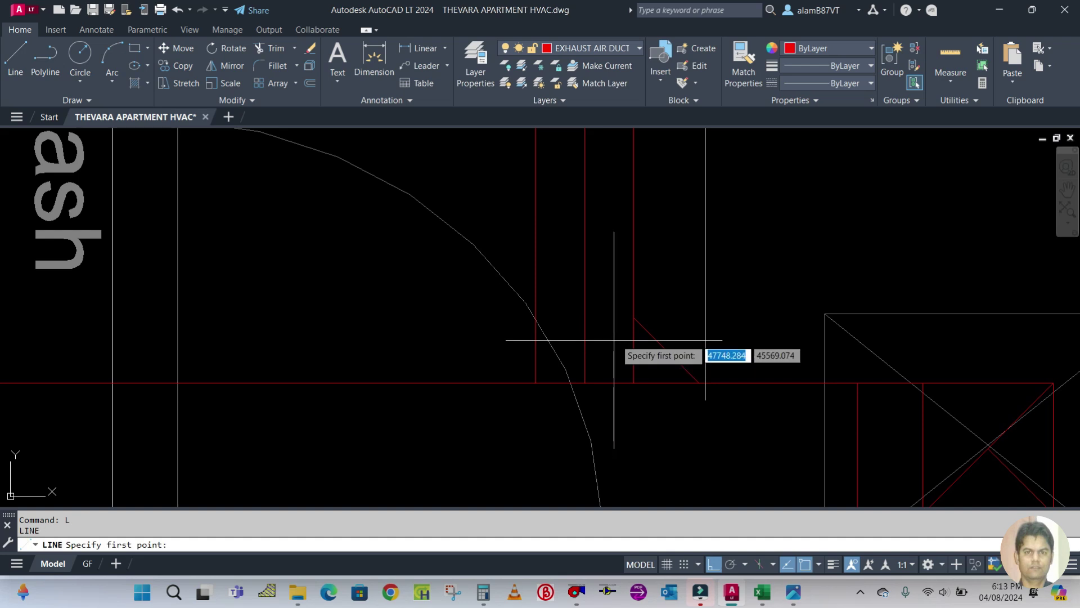
click(634, 318)
scroll(453, 321, up, 3)
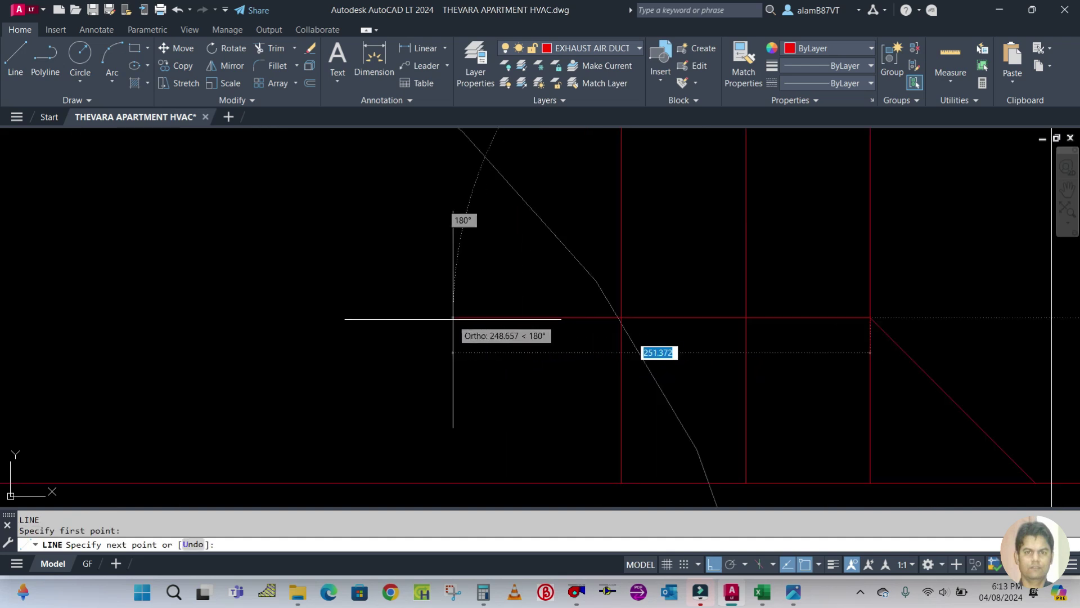
key(Escape)
Step: Trim the overhanging part of the horizontal shoe line at the branch's left line
scroll(613, 343, up, 3)
key(Return)
text(t)
key(Return)
click(644, 323)
scroll(596, 347, down, 2)
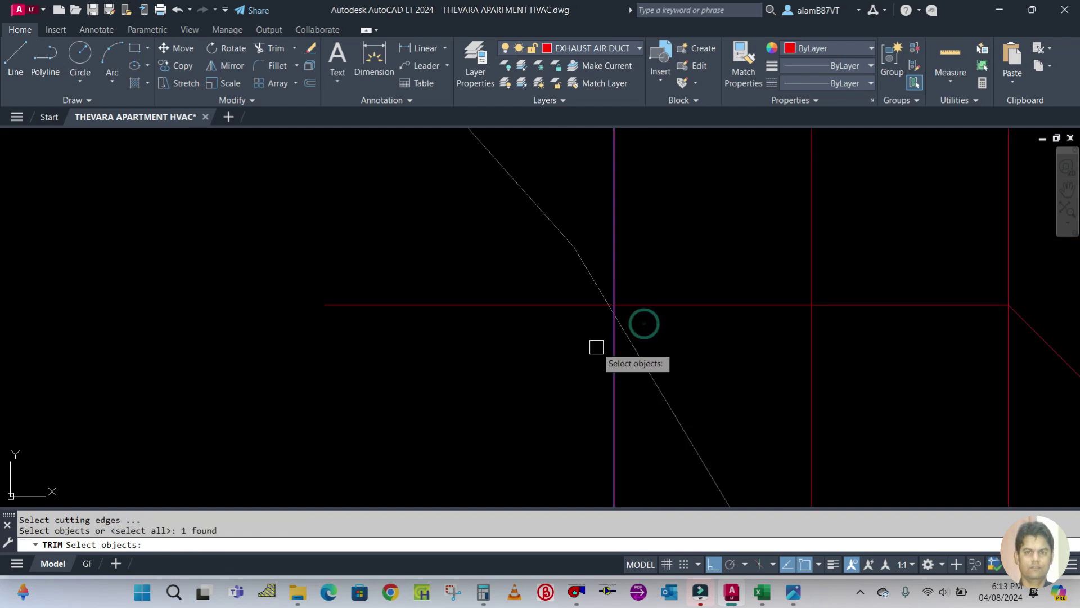
right_click(538, 307)
key(Escape)
scroll(513, 305, down, 2)
Step: Erase the branch's vertical centre line below the CFM=72 outlet
click(619, 335)
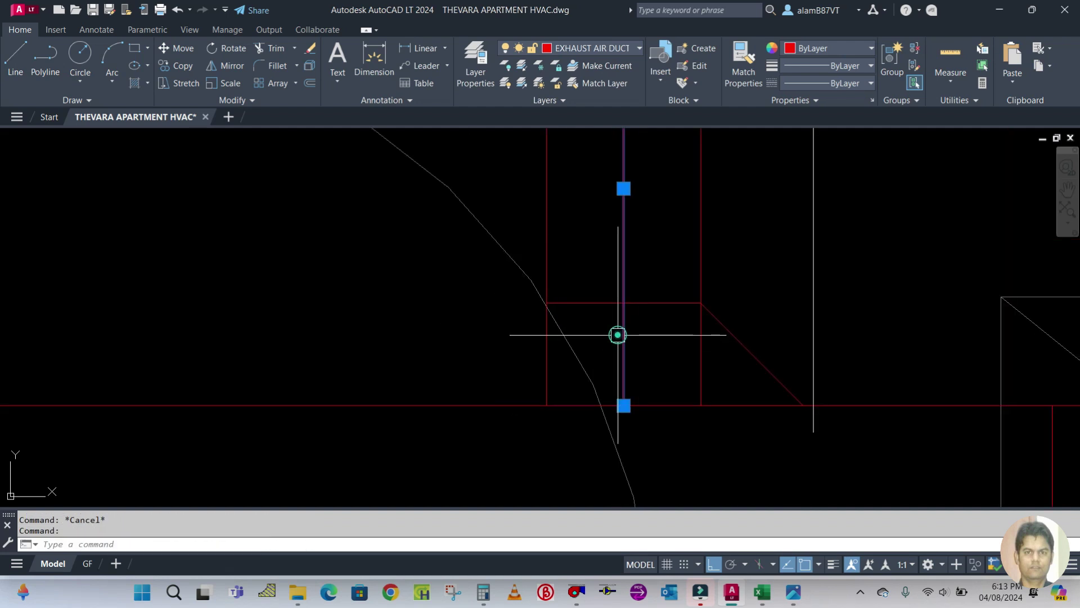
scroll(663, 379, down, 3)
scroll(610, 349, up, 3)
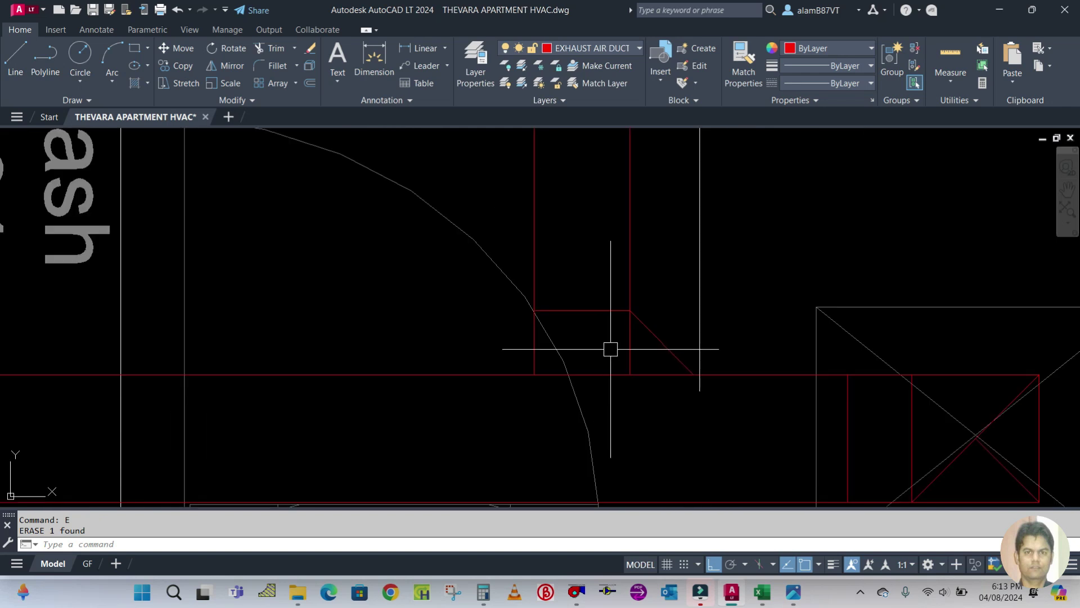
Step: Trim the branch's right line between the horizontal shoe line and the duct's upper edge
text(tr)
key(Return)
key(Escape)
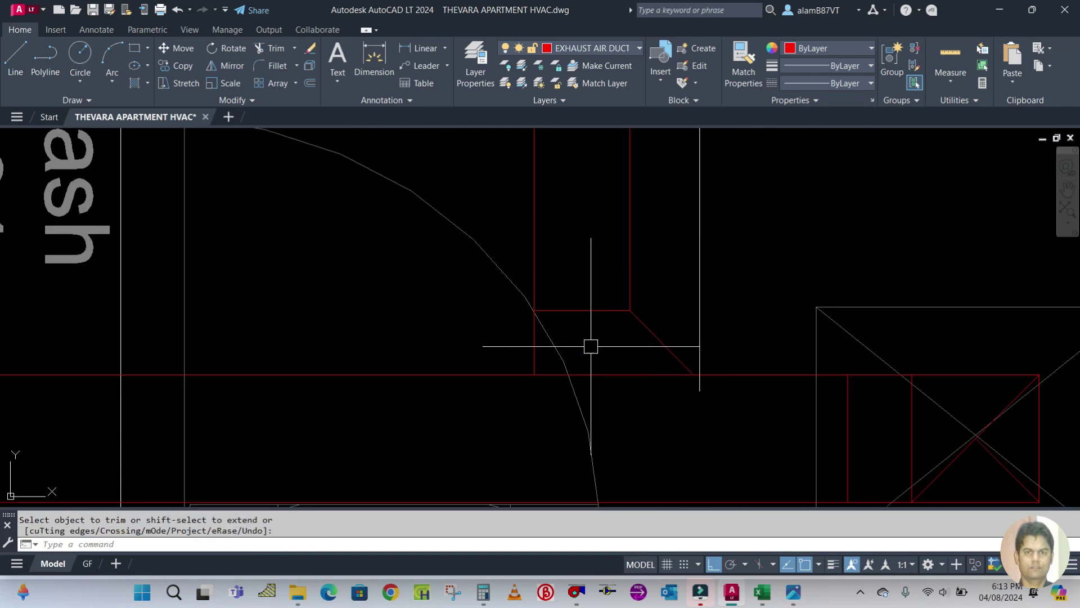
scroll(640, 372, down, 2)
scroll(601, 343, up, 2)
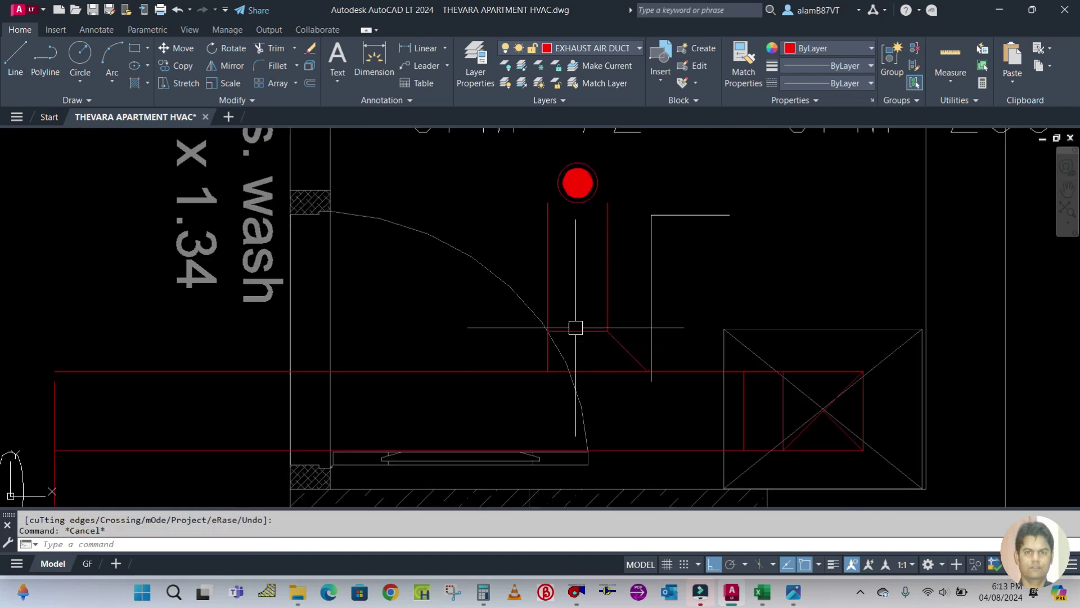
scroll(591, 327, up, 2)
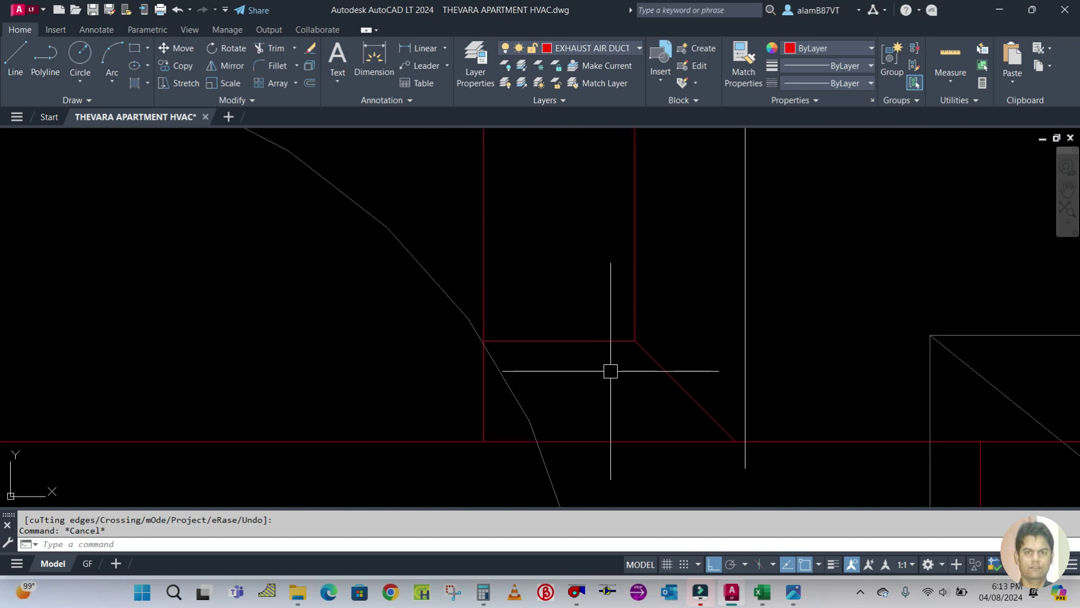
Step: Offset the horizontal shoe line upward by 150 to add a second cross line in the branch
text(o)
key(Return)
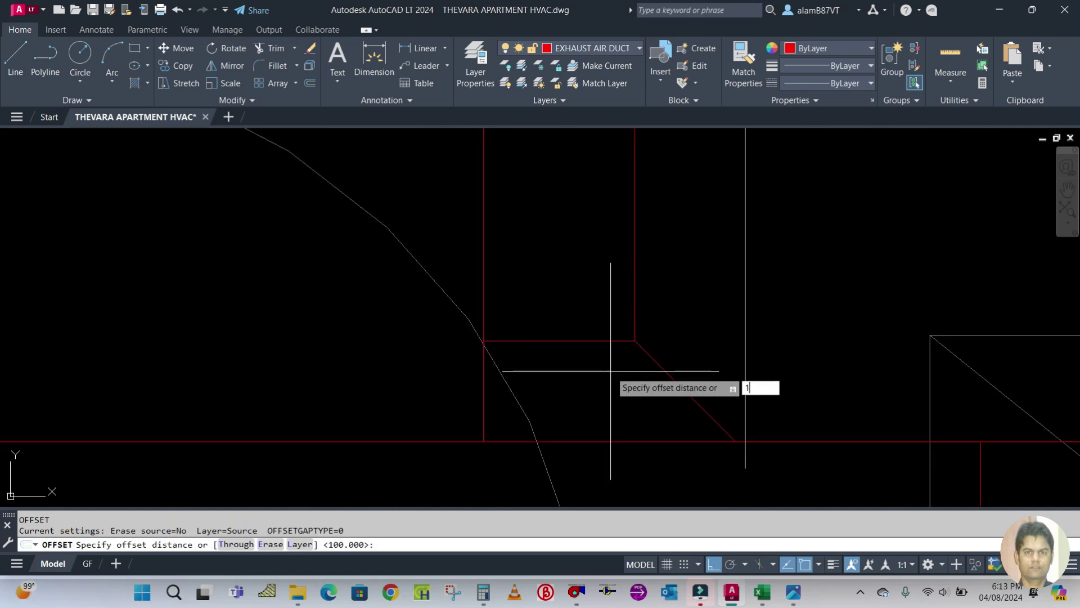
key(Return)
click(607, 342)
click(591, 239)
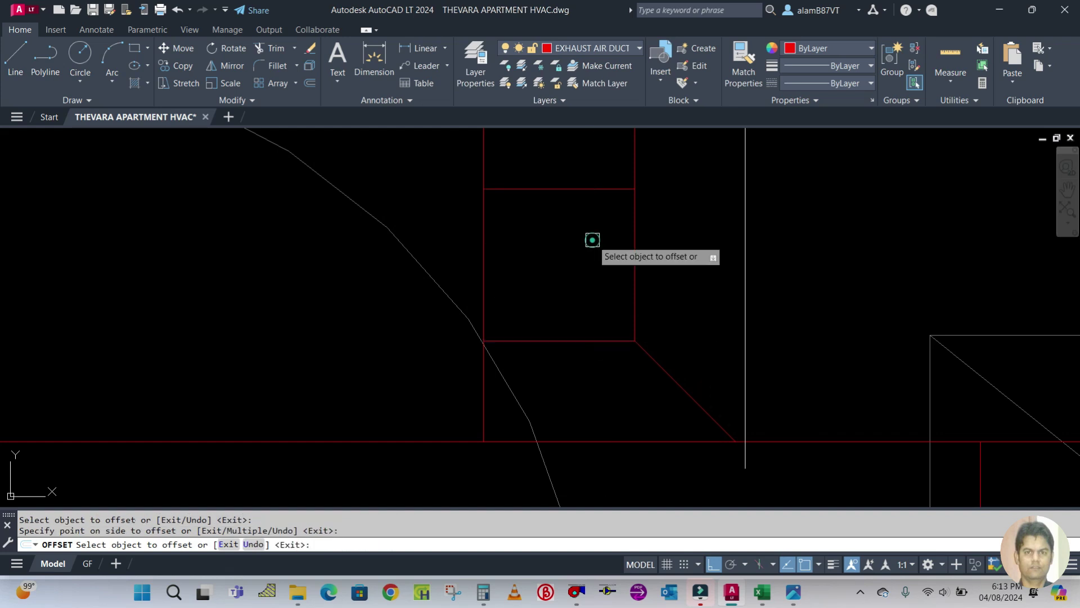
scroll(603, 357, down, 5)
key(Escape)
scroll(586, 319, up, 3)
scroll(633, 360, up, 2)
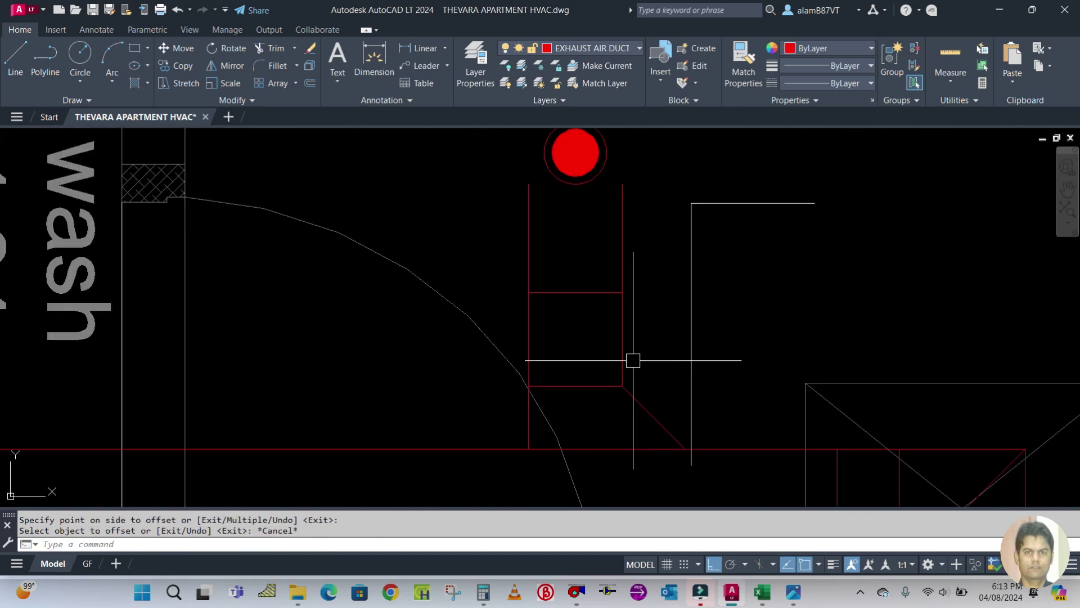
scroll(624, 332, down, 3)
scroll(625, 338, up, 3)
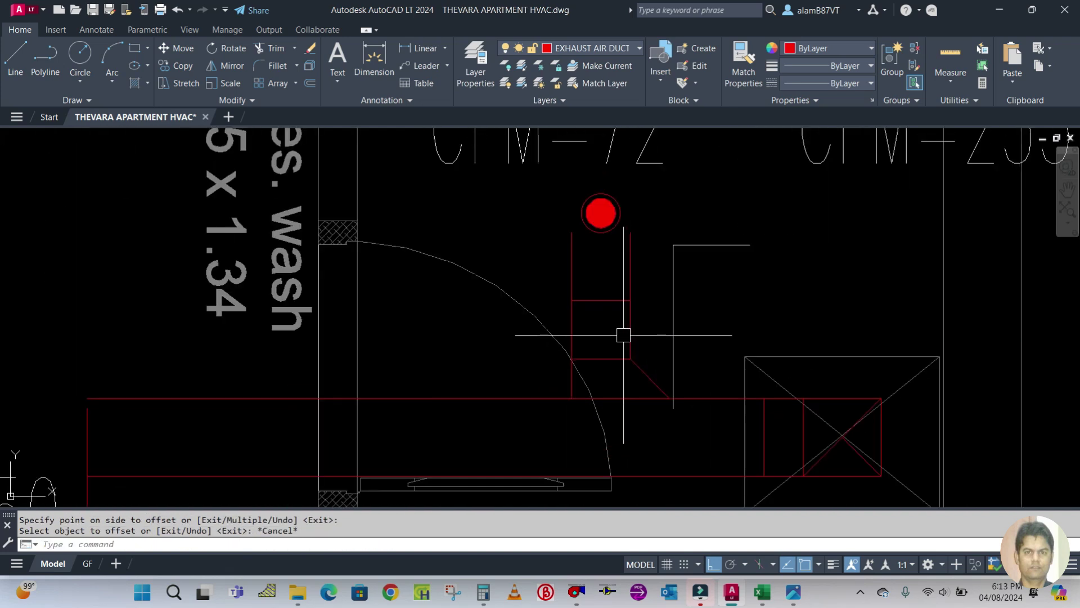
Step: Draw a 25-wide polyline across the branch below the CFM=72 outlet, midway between its two cross lines
scroll(511, 309, down, 2)
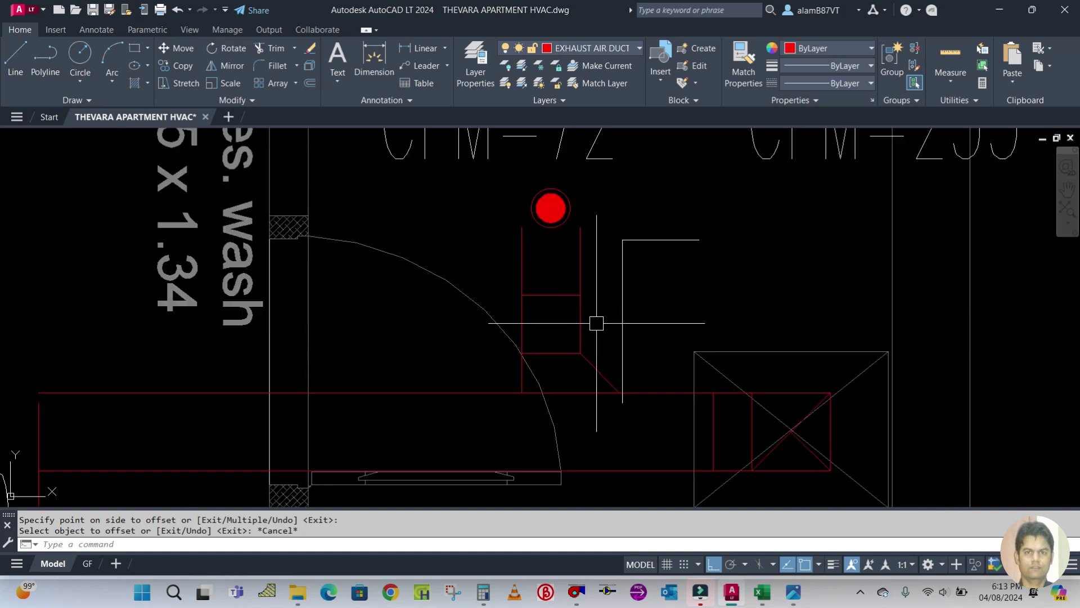
text(l)
key(Return)
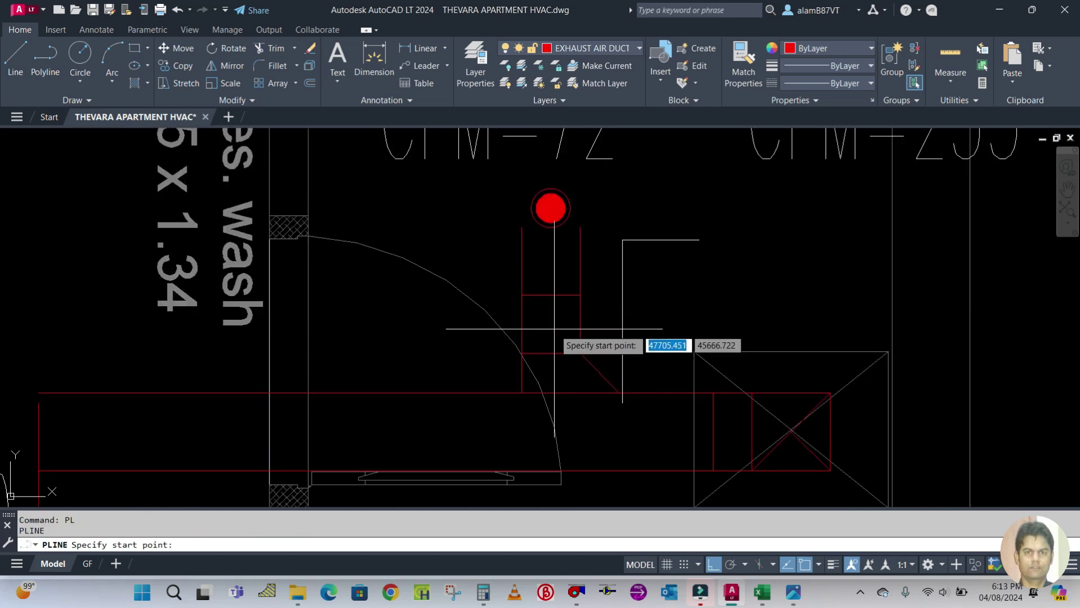
click(522, 320)
text(w)
key(Return)
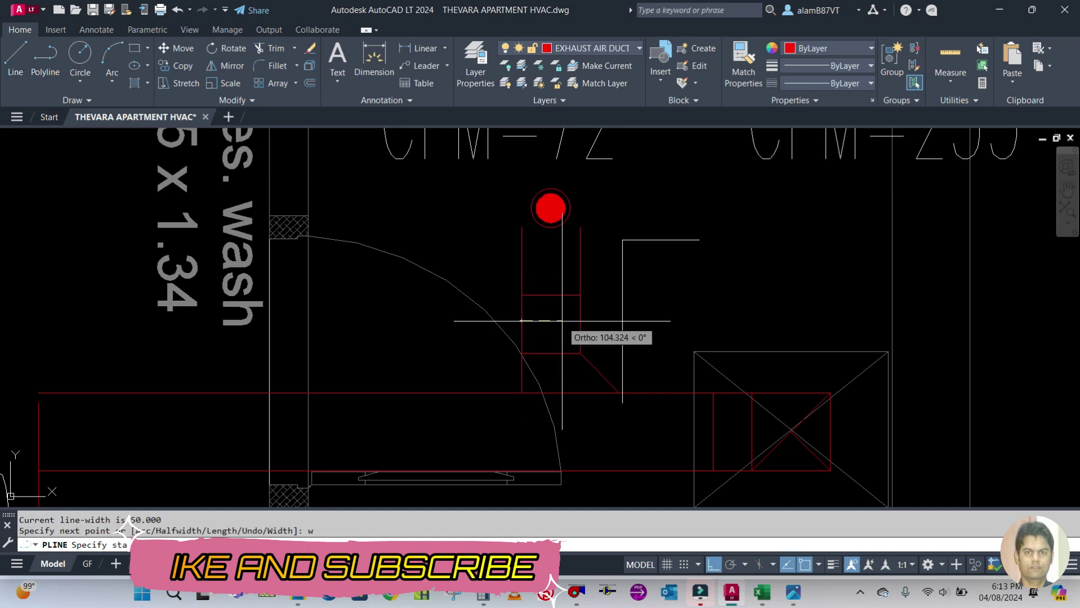
text(25)
key(Return)
key(Return)
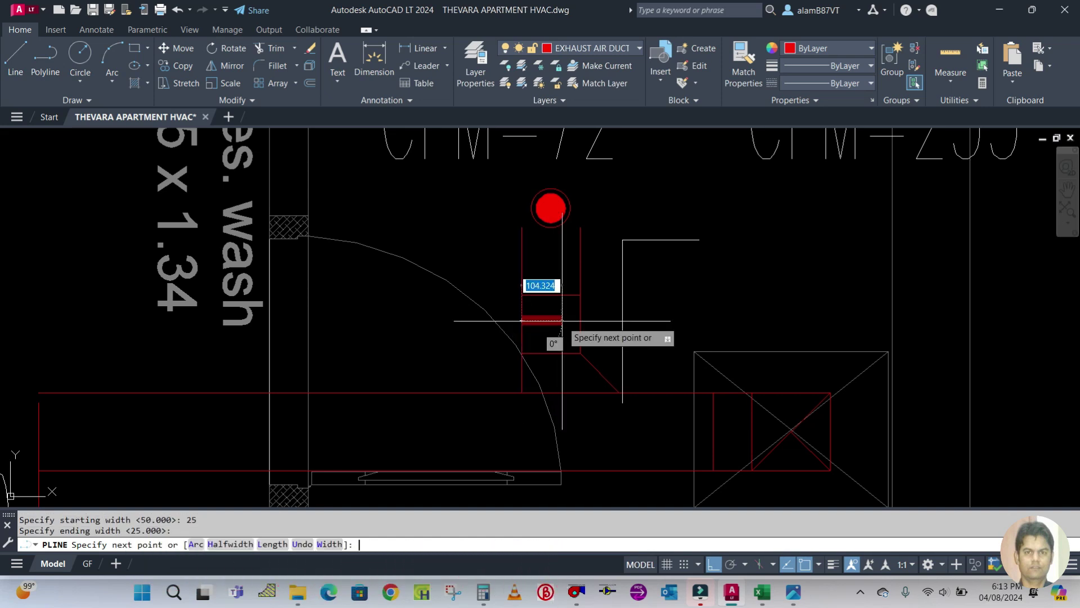
click(581, 320)
Step: Continue the wide polyline 25 beyond the branch's right line and 25 downward to form the damper handle
scroll(599, 320, up, 4)
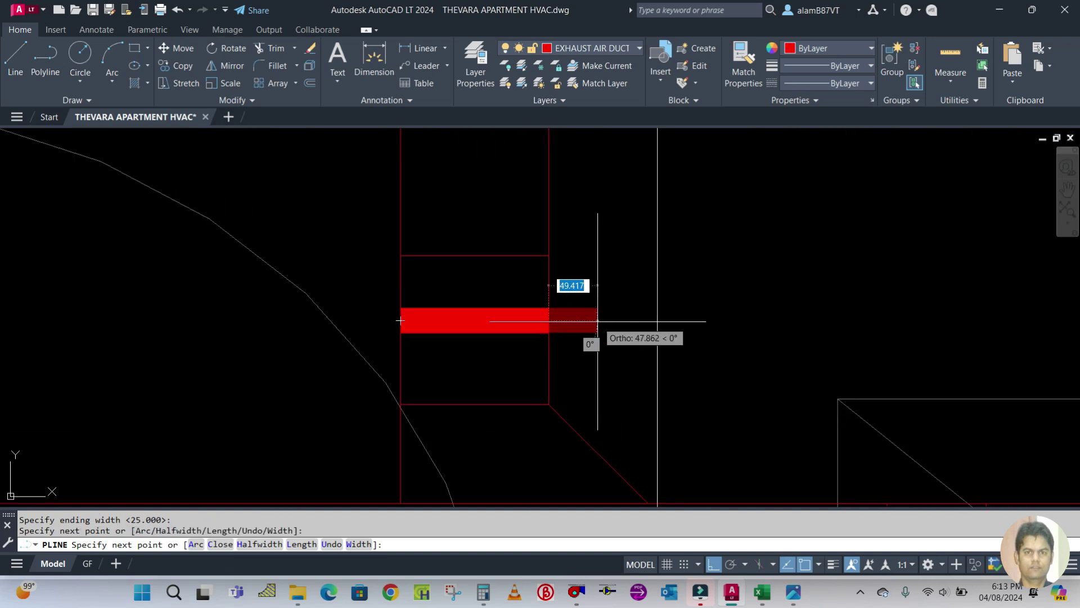
text(25)
key(Return)
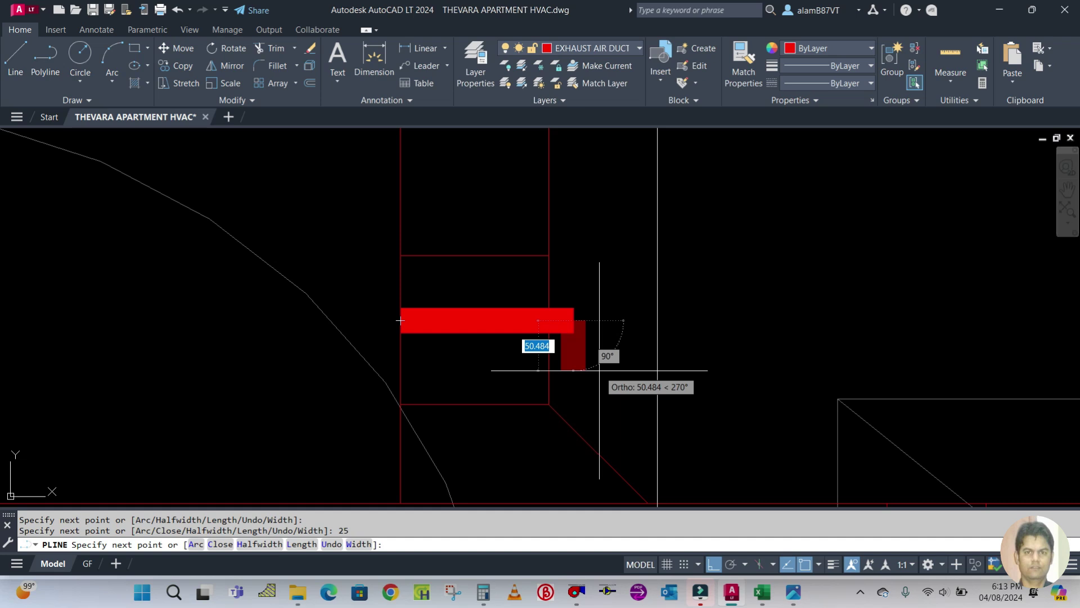
text(25)
key(Escape)
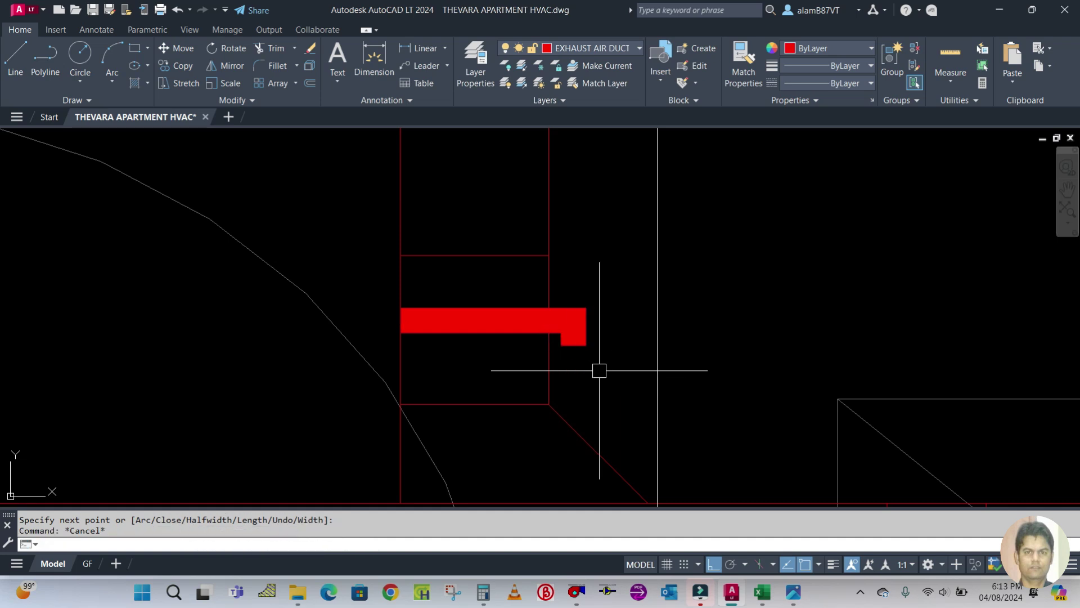
Step: Trim both side lines of the branch above its upper cross line
scroll(630, 364, down, 4)
scroll(647, 316, up, 3)
scroll(648, 320, down, 3)
scroll(648, 325, up, 3)
scroll(645, 313, up, 2)
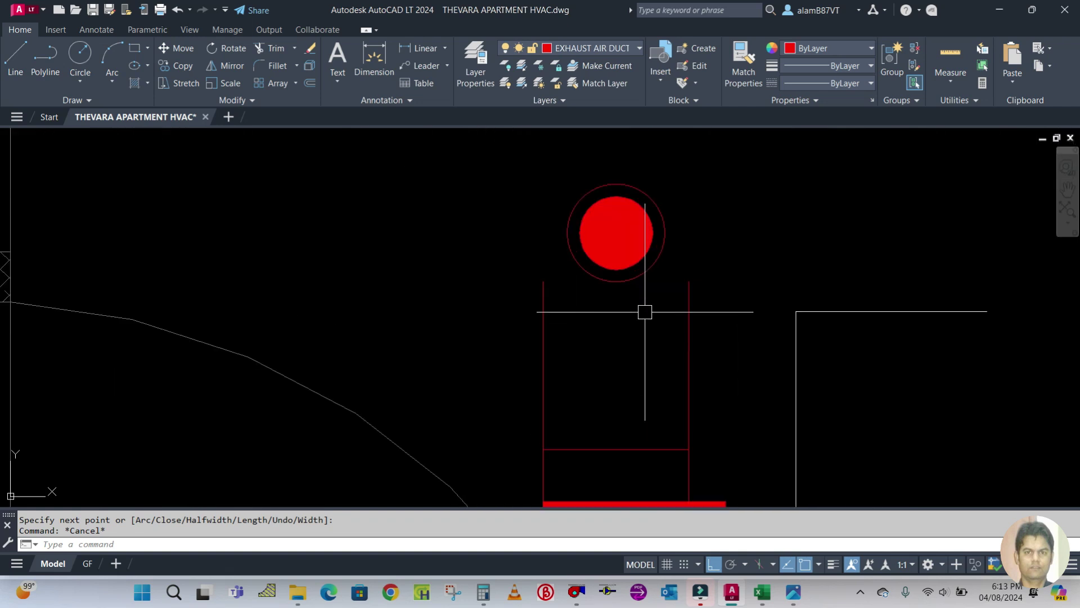
scroll(598, 267, down, 4)
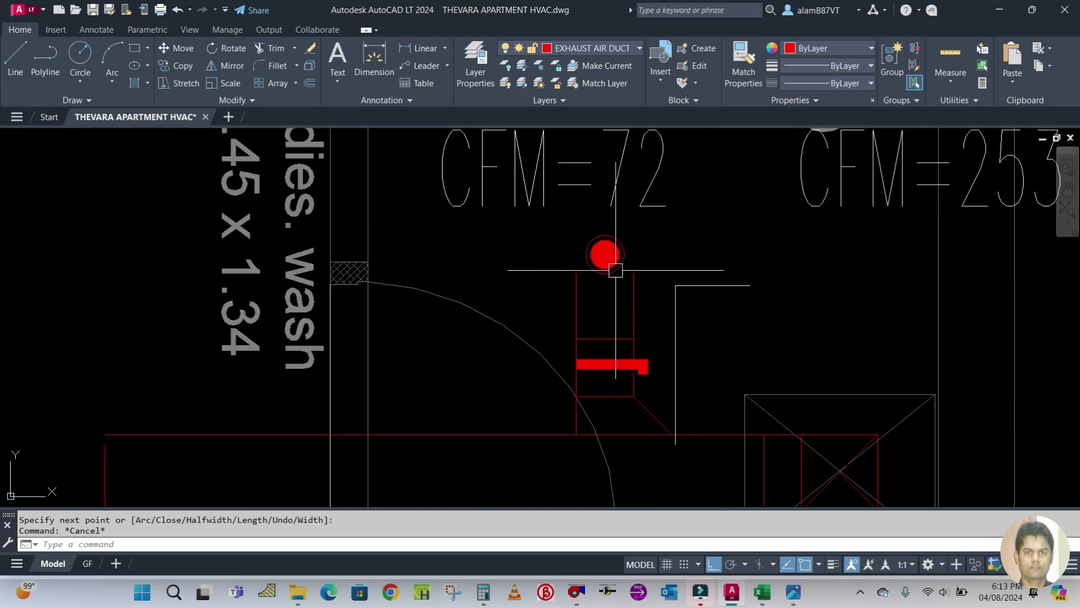
scroll(595, 289, up, 2)
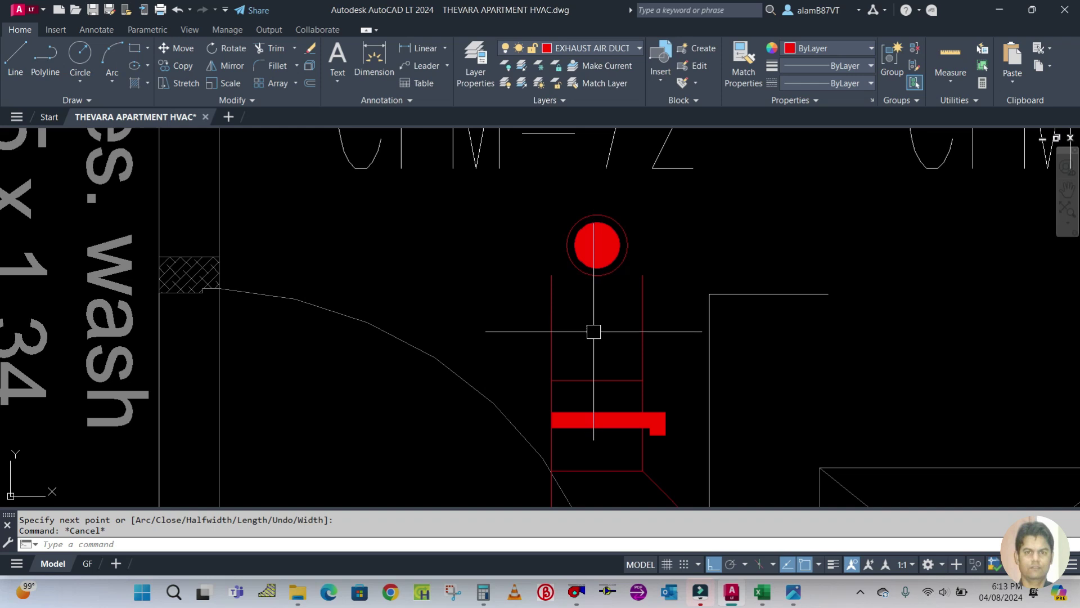
text(tr)
key(Return)
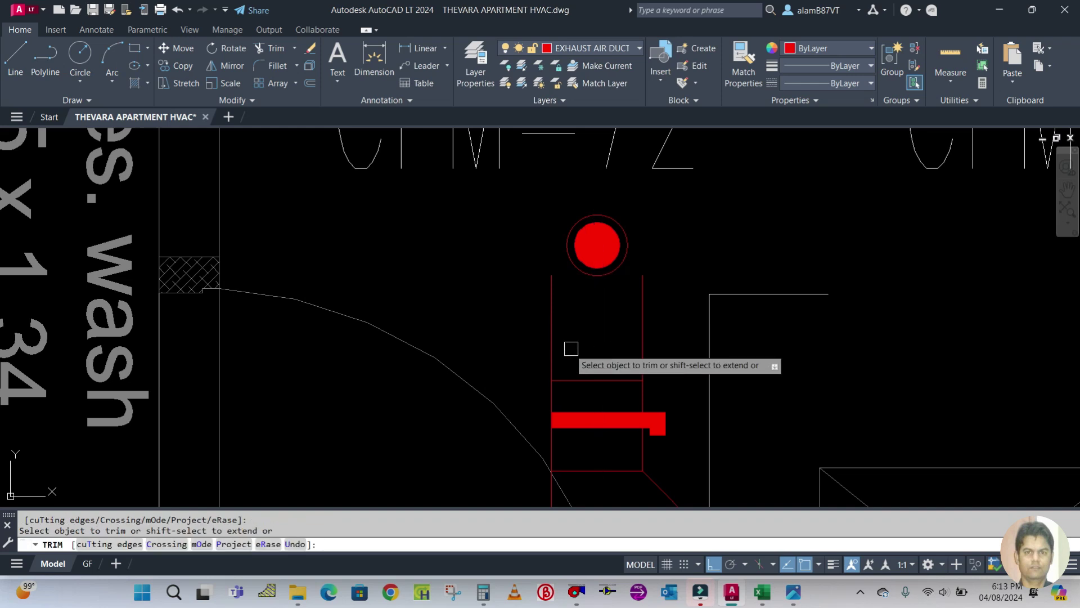
click(552, 329)
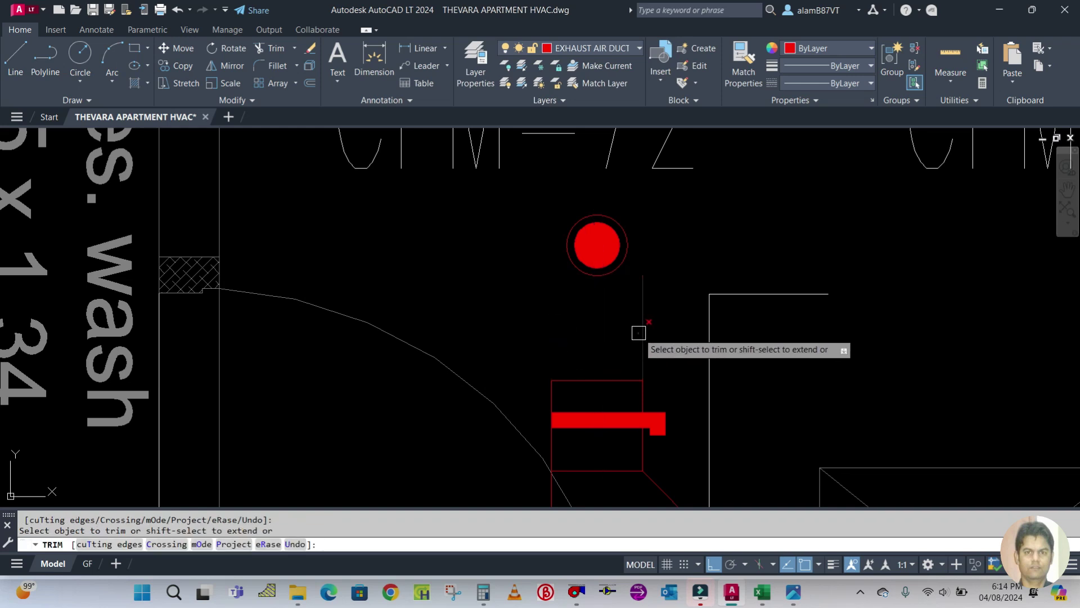
key(Escape)
Step: Draw a vertical line from the midpoint of the branch's upper cross line to the outlet circle
scroll(639, 297, down, 5)
scroll(639, 300, up, 2)
text(l)
key(Return)
click(614, 329)
scroll(614, 272, up, 4)
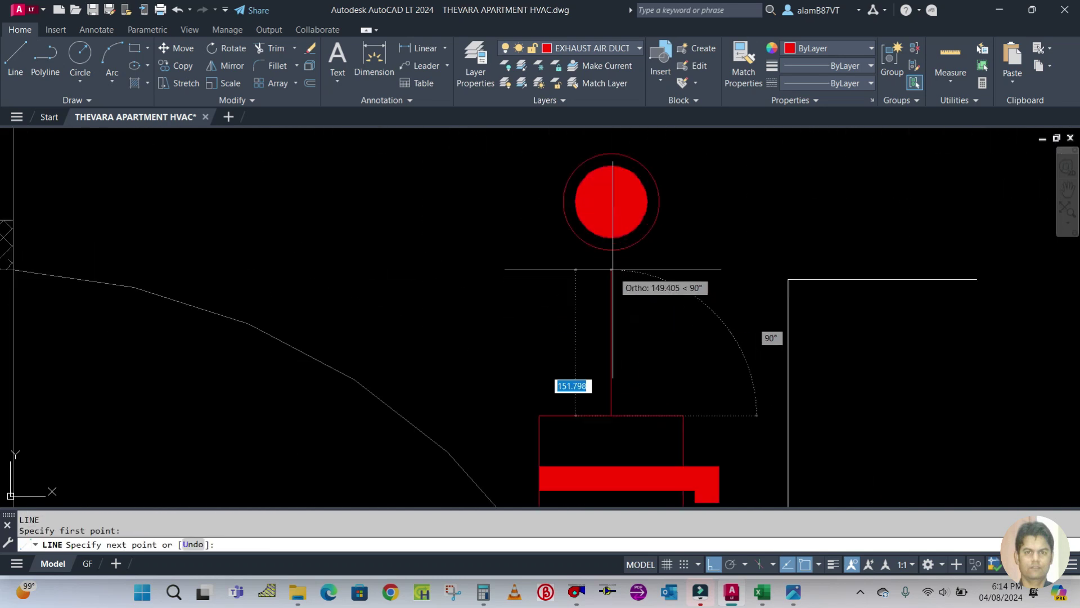
click(612, 249)
key(Escape)
scroll(610, 256, up, 2)
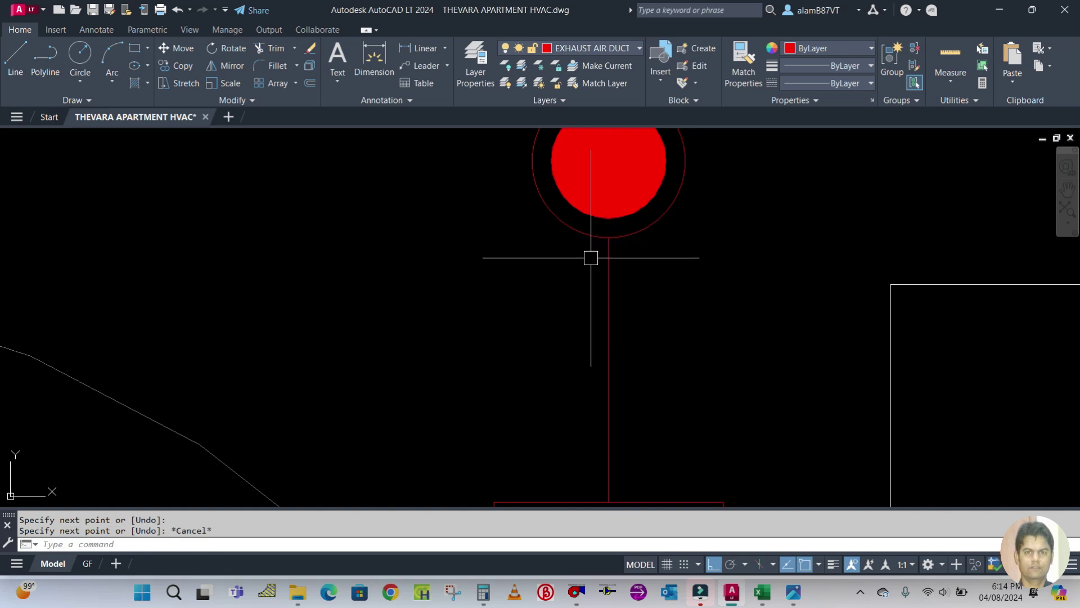
scroll(591, 258, down, 5)
middle_drag(634, 292, 603, 270)
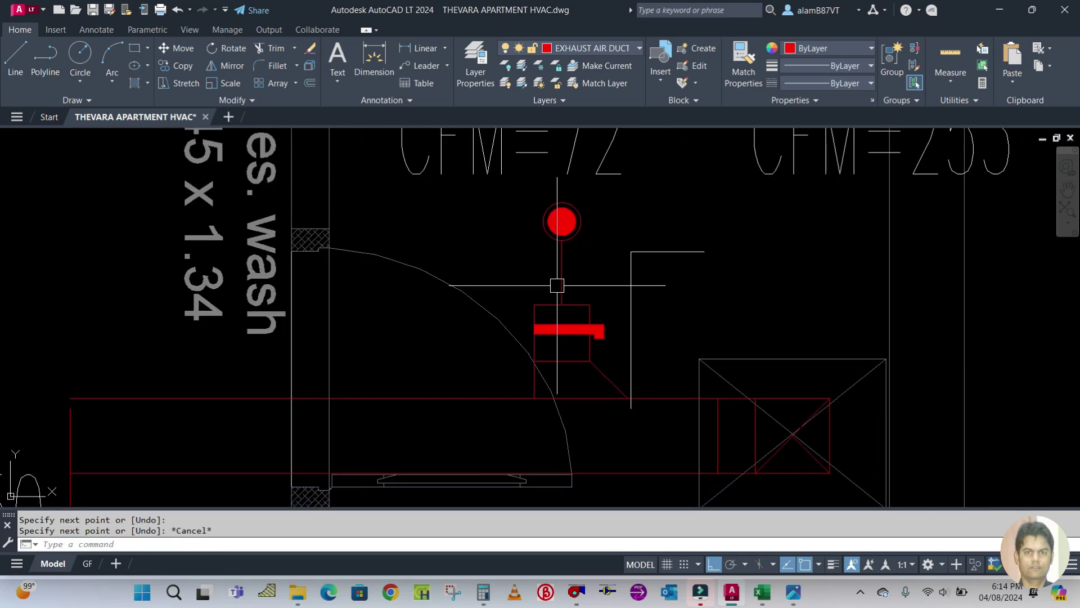
scroll(578, 306, up, 4)
click(578, 302)
key(Escape)
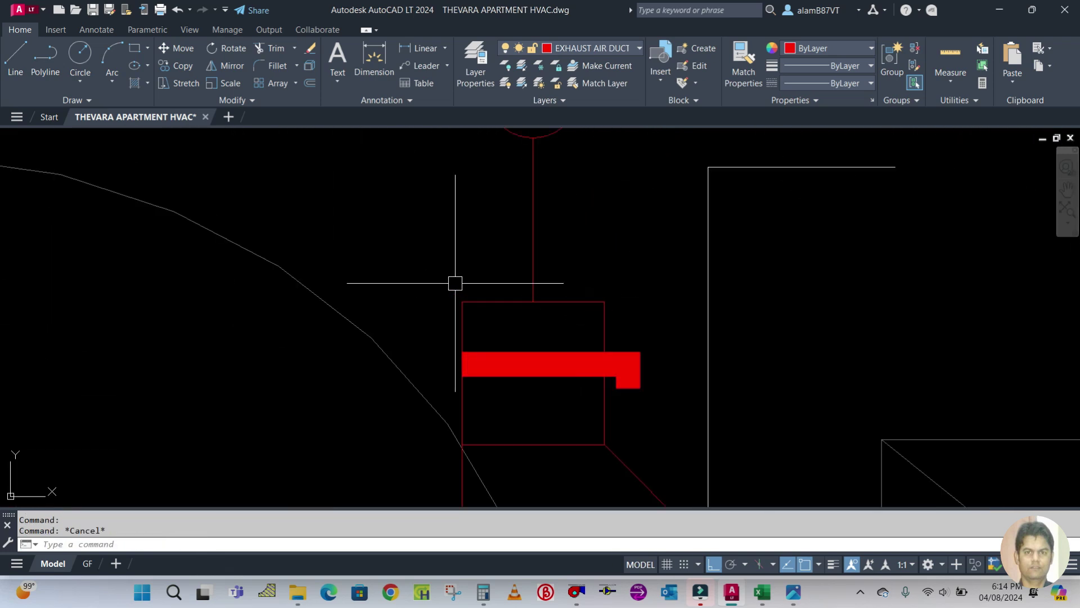
scroll(455, 283, down, 6)
text(l)
key(Return)
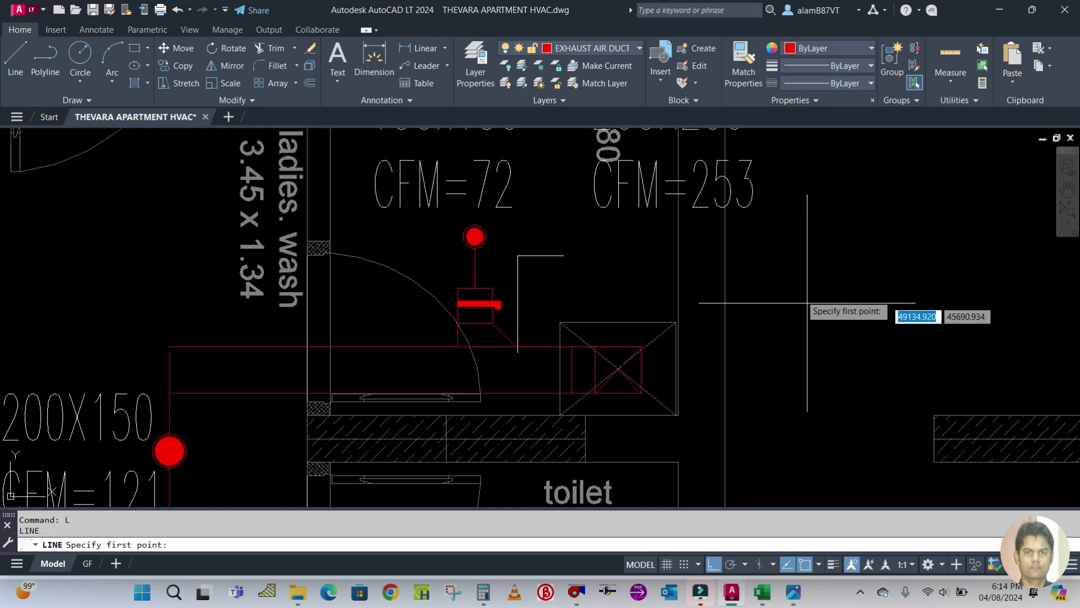
key(Escape)
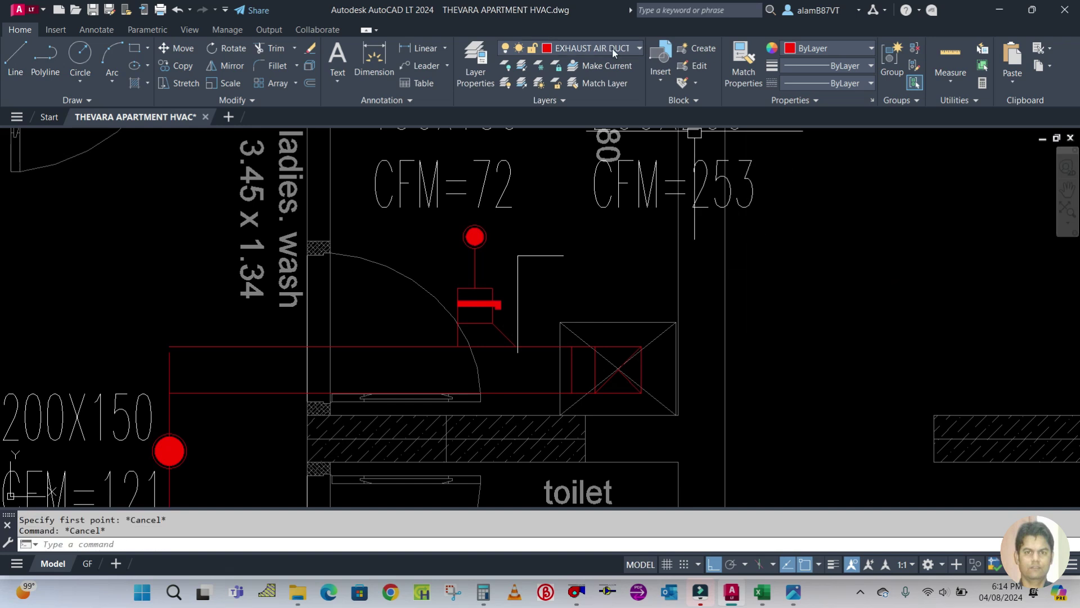
Step: Make the flx duct layer current and draw a 150-long vertical line in the empty area to the right of the shaft
click(611, 49)
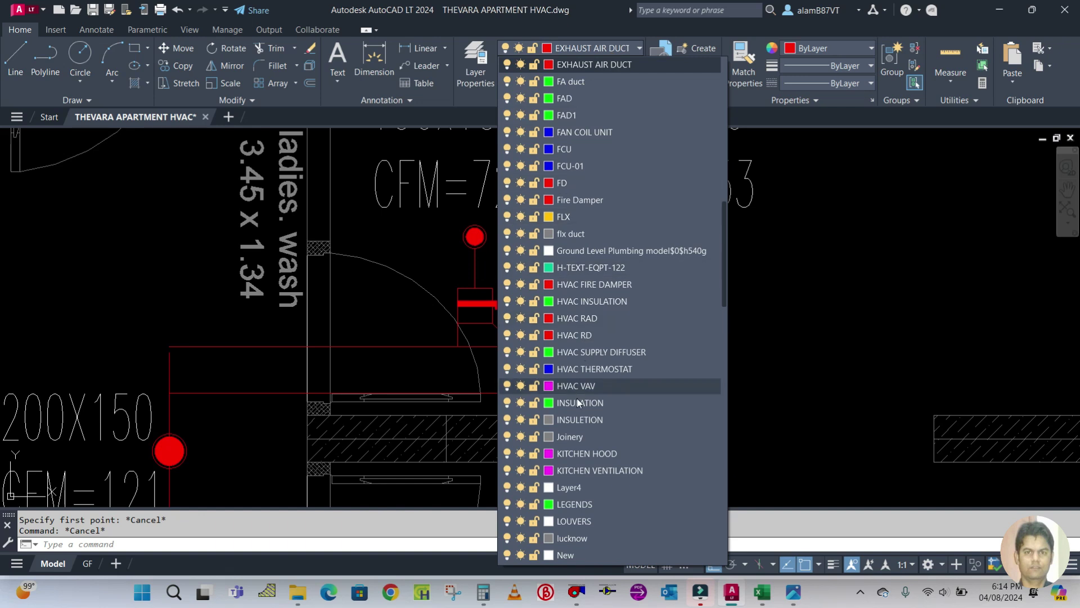
click(594, 240)
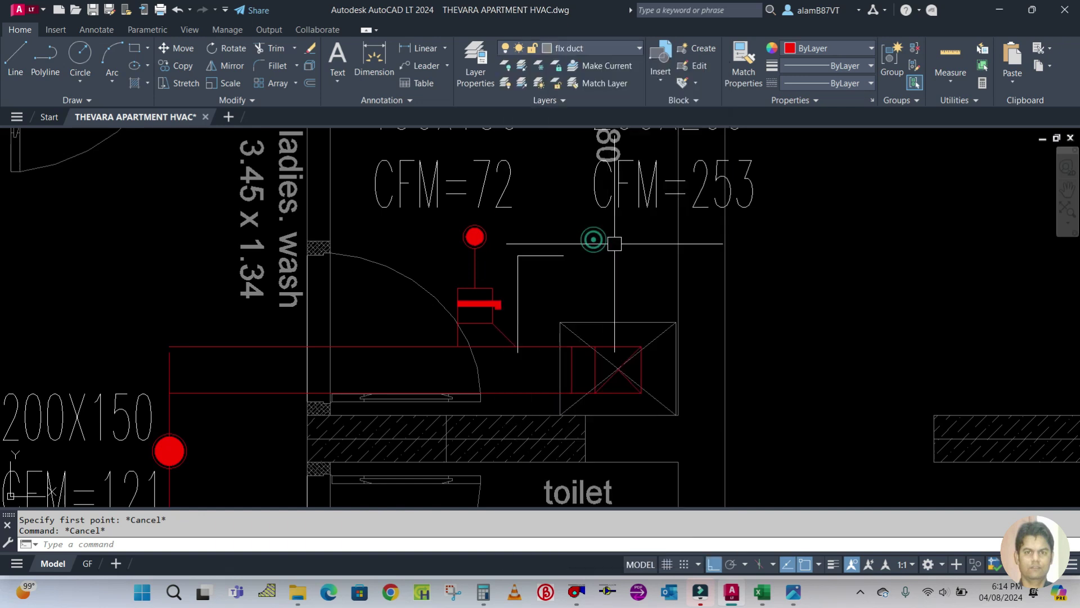
text(l)
key(Return)
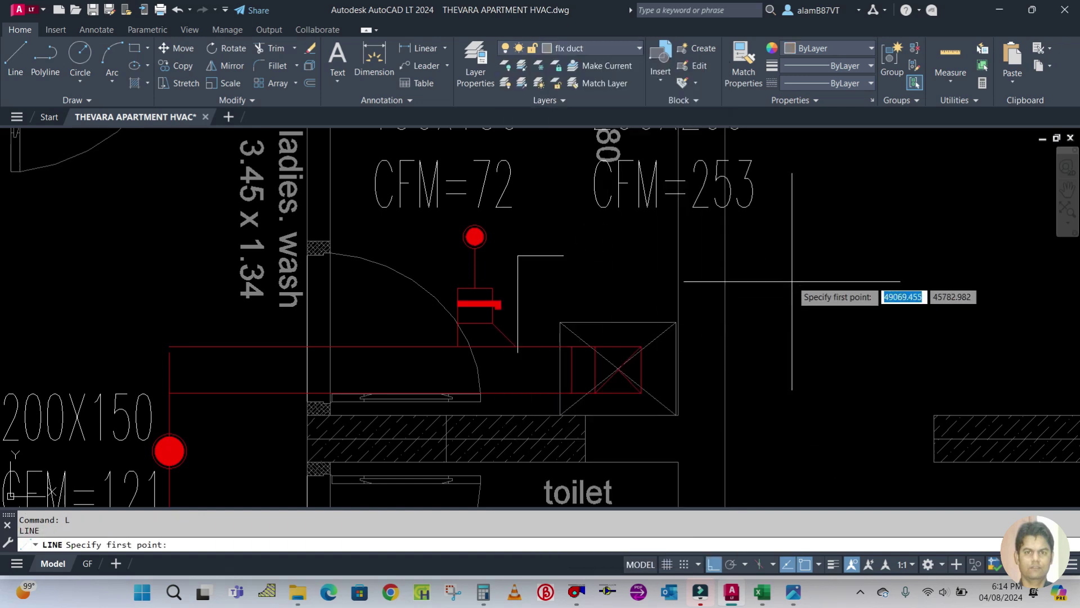
click(793, 263)
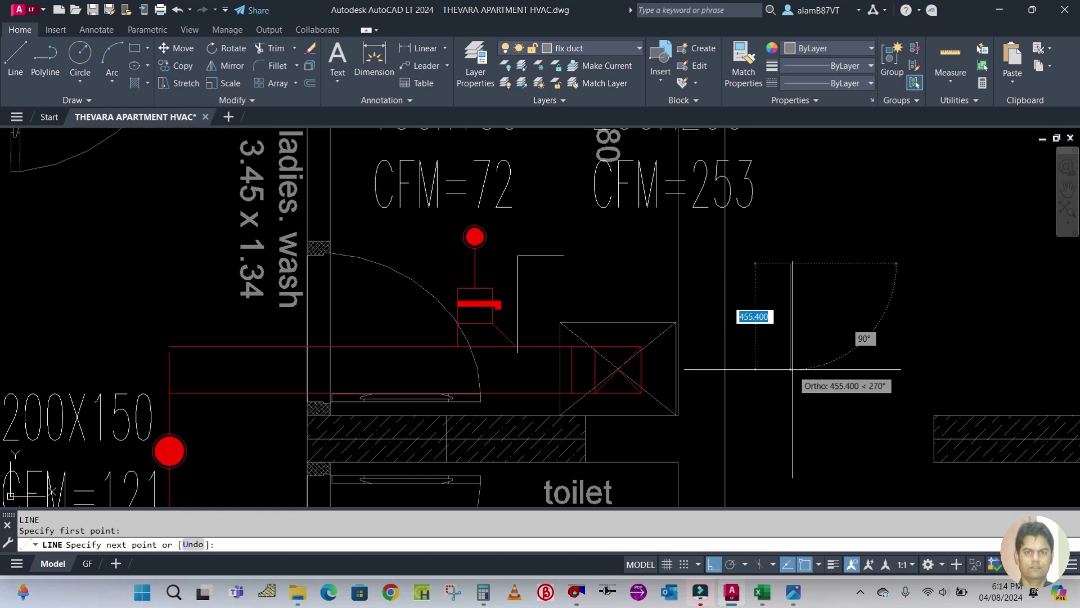
text(150)
key(Return)
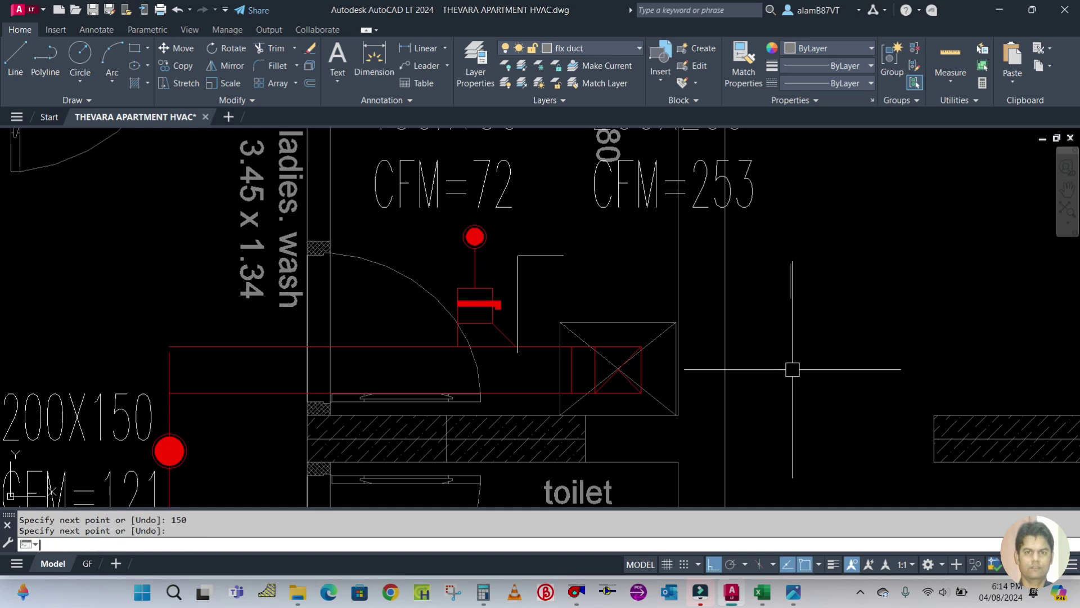
key(Escape)
Step: Offset the new vertical line 25 to the right
scroll(795, 281, up, 4)
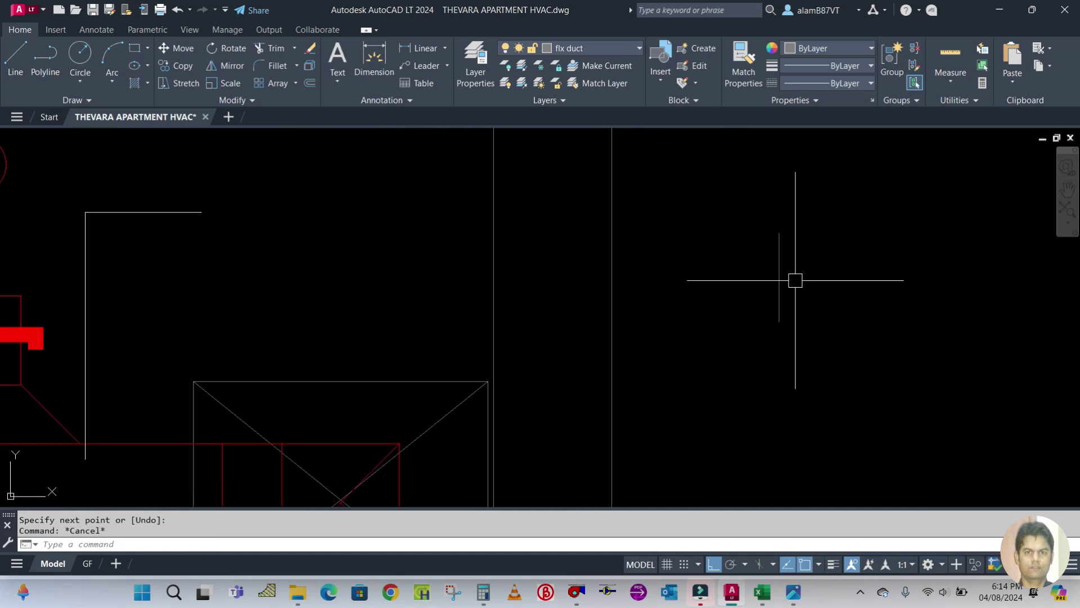
key(Return)
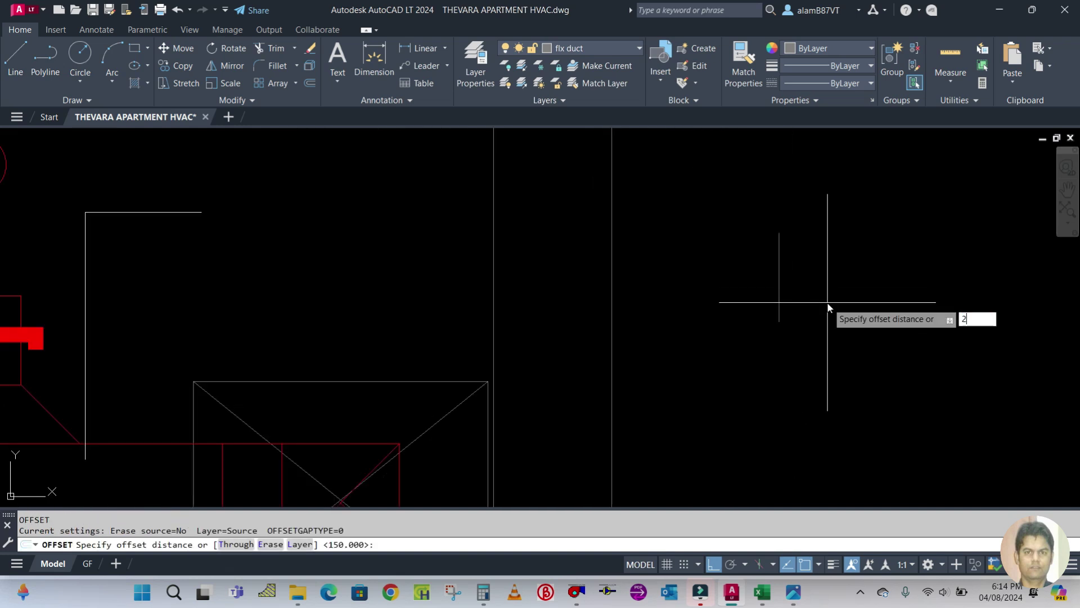
text(25)
key(Return)
click(780, 260)
click(843, 282)
key(Escape)
Step: Join the upper ends of the two parallel vertical lines with a horizontal line
text(l)
key(Return)
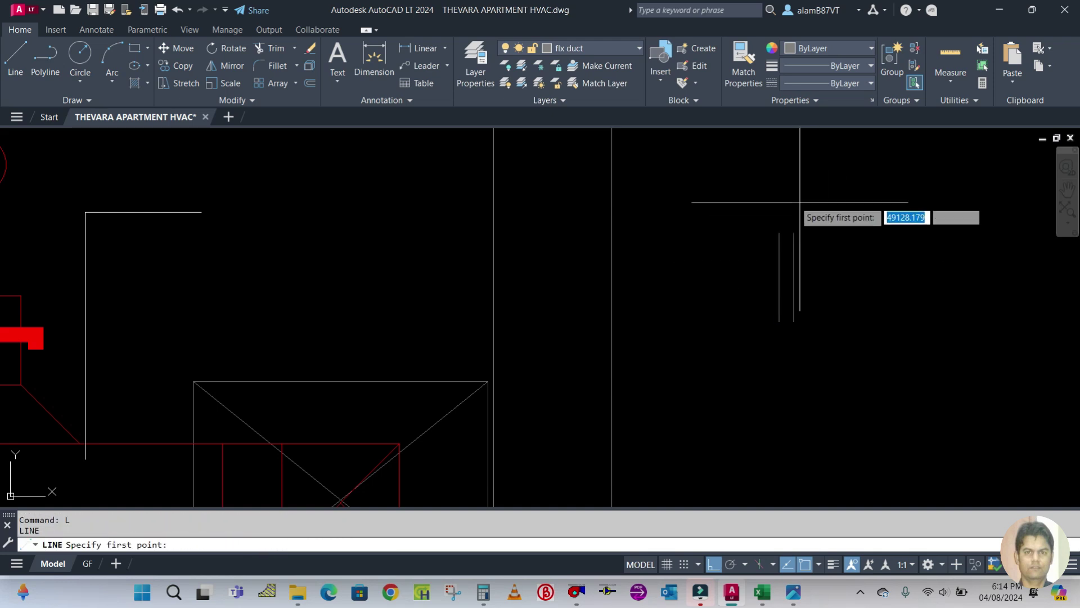
scroll(795, 236, up, 4)
click(767, 293)
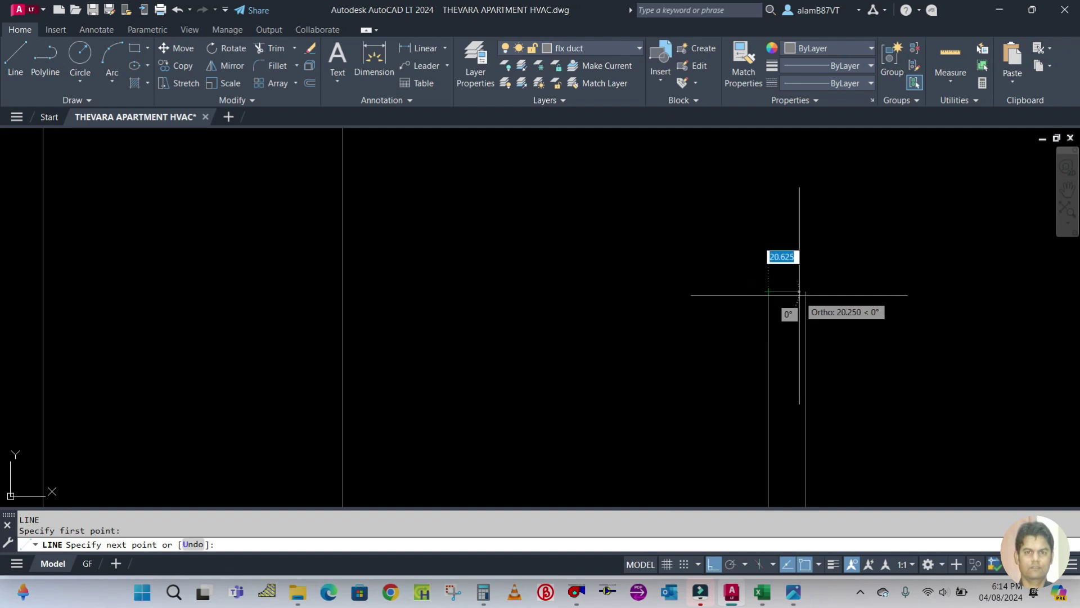
click(805, 292)
key(Return)
Step: Offset the horizontal top line upward by 25
scroll(774, 214, down, 2)
scroll(811, 228, up, 2)
text(o)
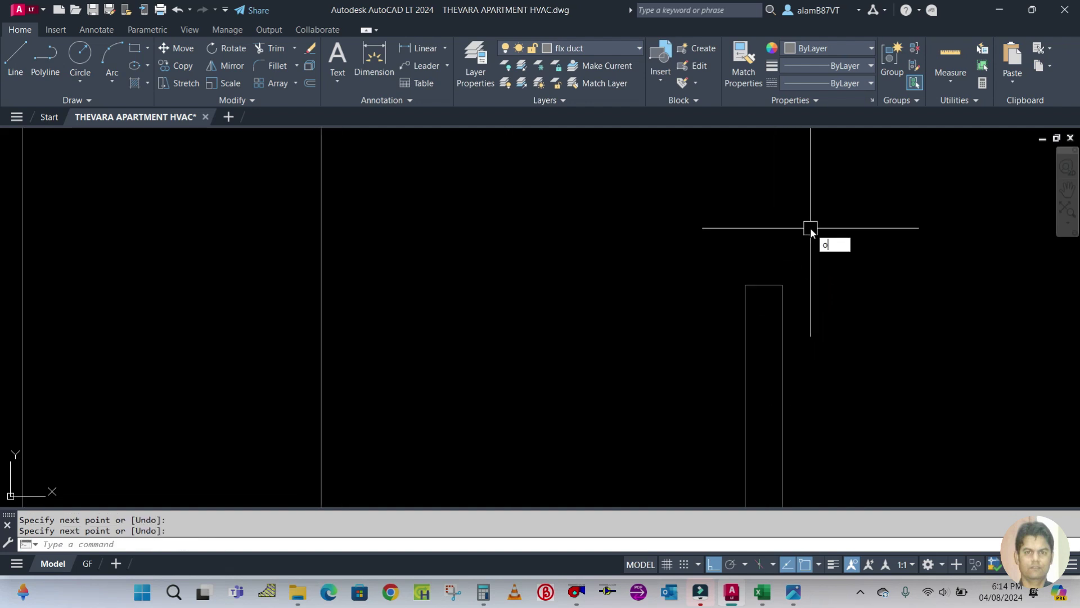
key(Return)
key(Return)
click(755, 285)
click(813, 225)
key(Escape)
key(Escape)
Step: Draw a pointed tip from the upper left corner through the offset line's midpoint to the upper right corner
key(l)
key(Return)
click(746, 285)
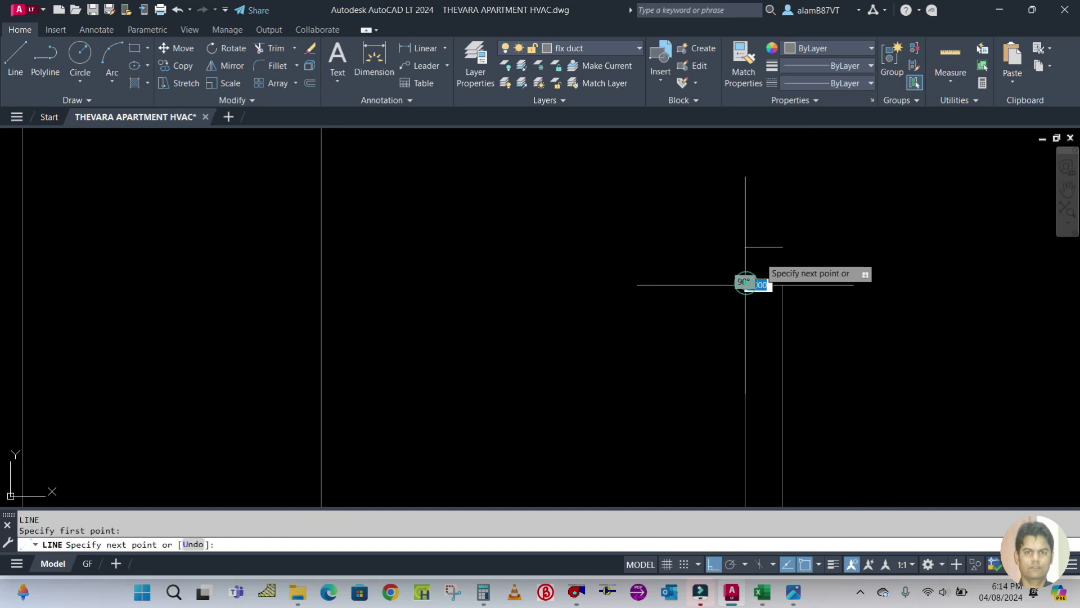
click(765, 247)
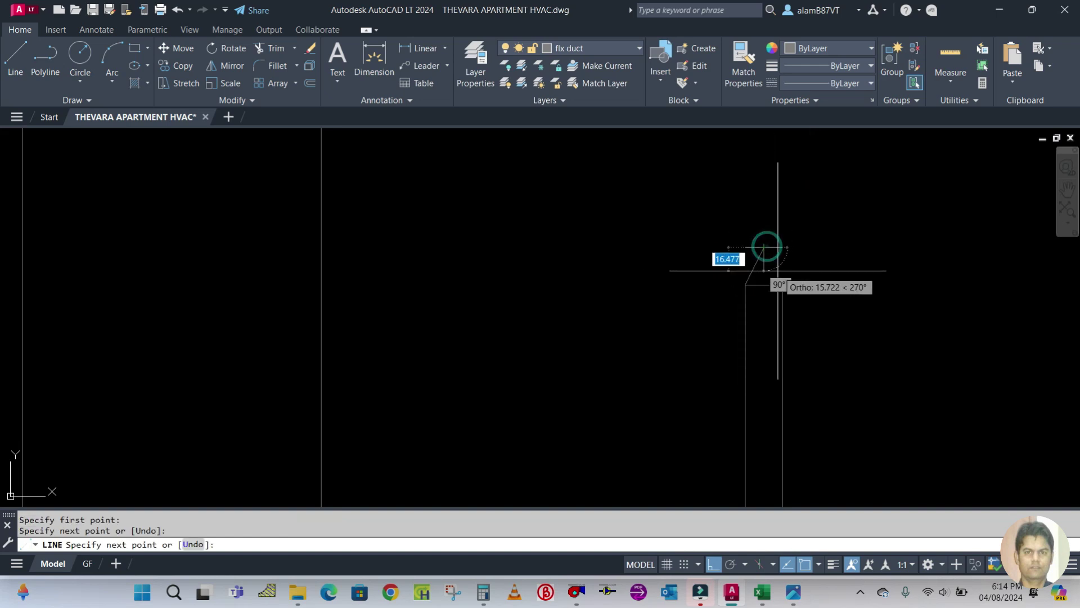
click(785, 286)
key(Escape)
Step: Erase the two horizontal construction lines at the tip
click(766, 285)
key(Delete)
click(776, 245)
key(Escape)
Step: Mirror the pointed tip to the lower end about a horizontal axis through the vertical lines' midpoint, keeping the source objects
scroll(748, 211, down, 4)
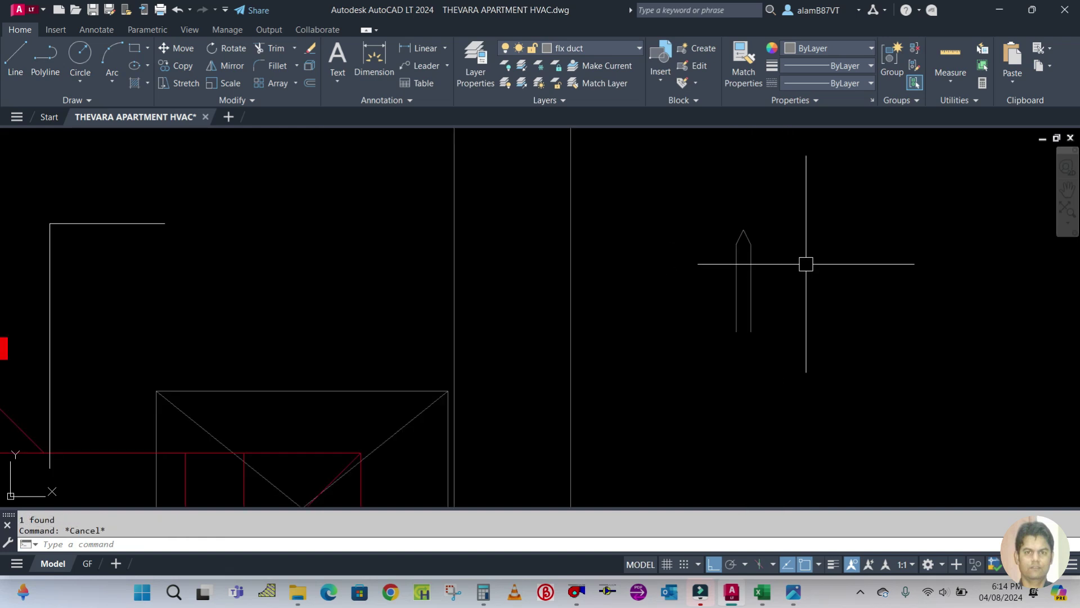
text(i)
key(Return)
click(704, 212)
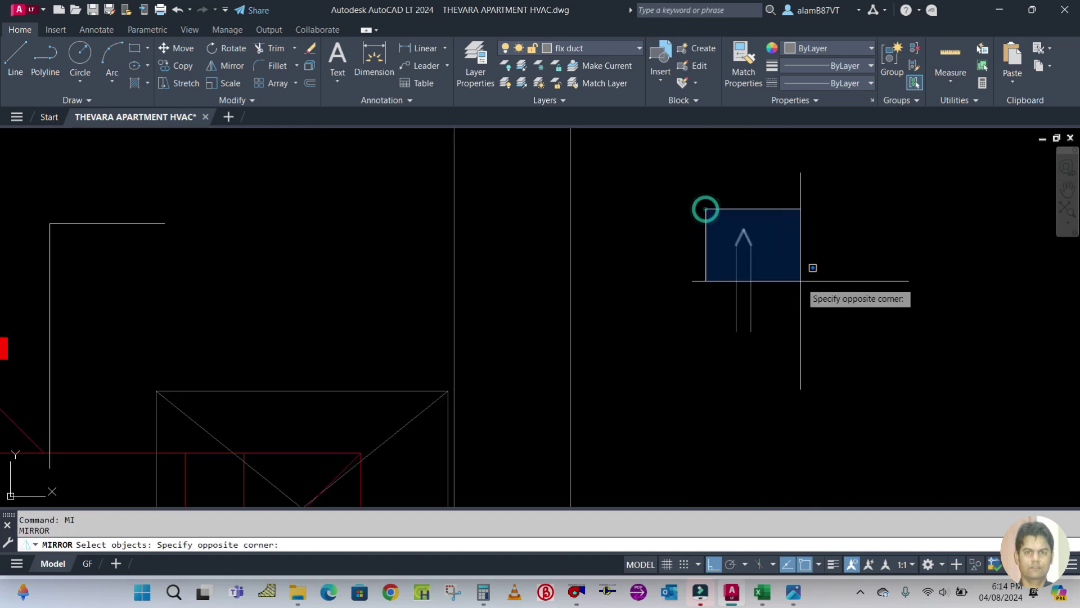
click(801, 283)
key(Return)
click(751, 288)
click(822, 296)
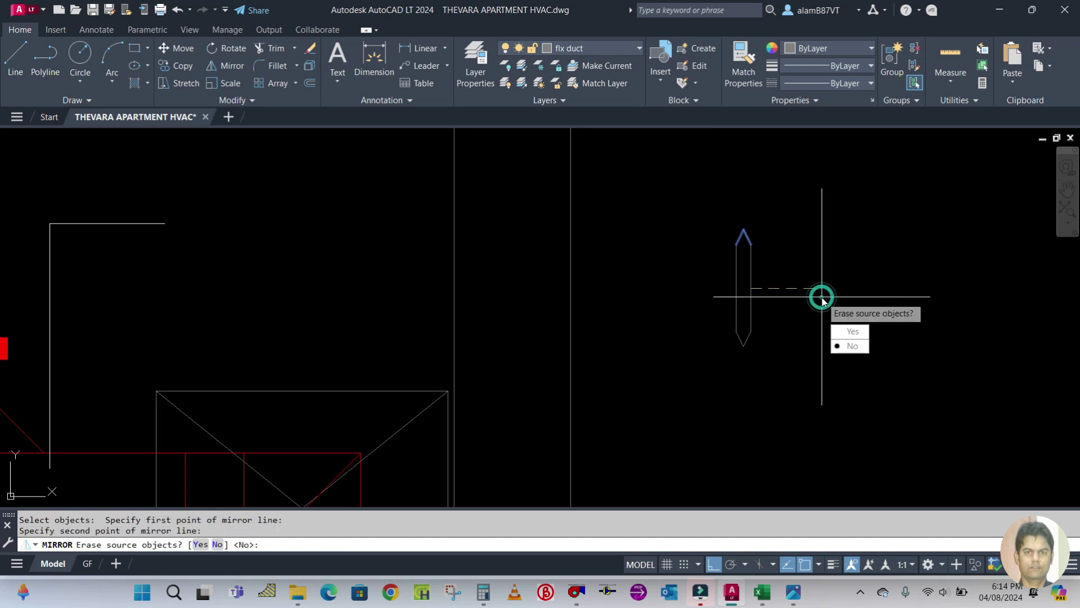
text(n)
key(Return)
key(Escape)
key(Escape)
scroll(782, 300, down, 5)
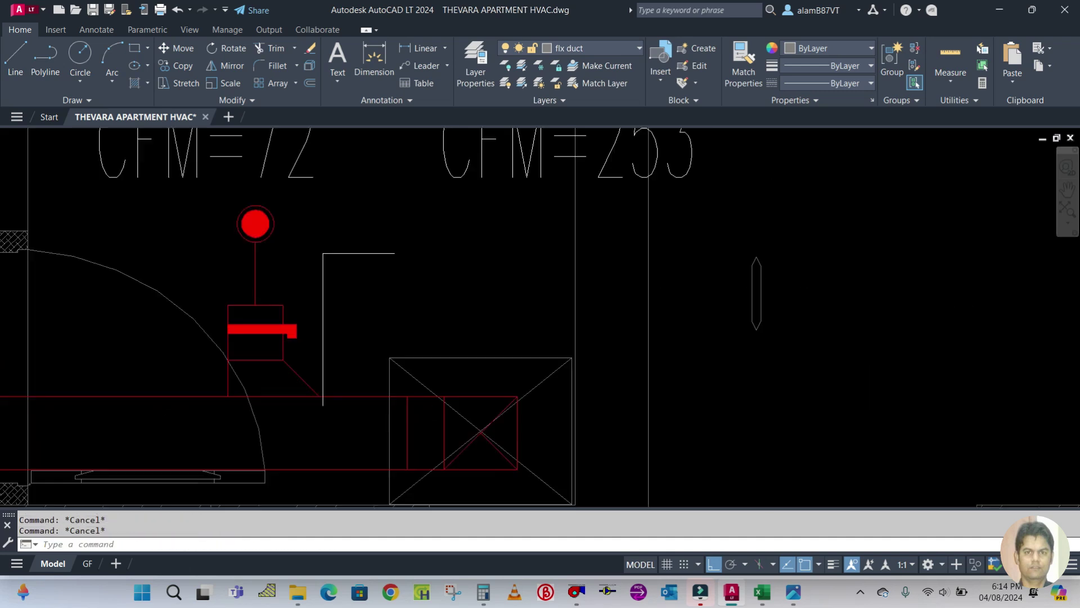
scroll(769, 299, up, 2)
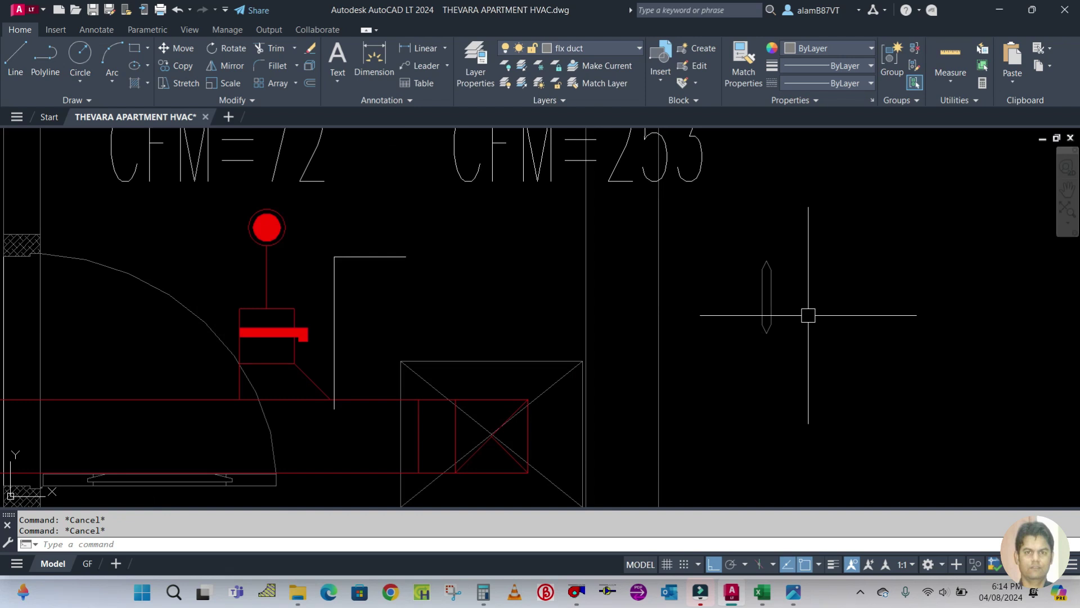
Step: Make the pointed symbol a block named flx150 with its base point at the right vertical line's midpoint, redefining the existing block
key(Return)
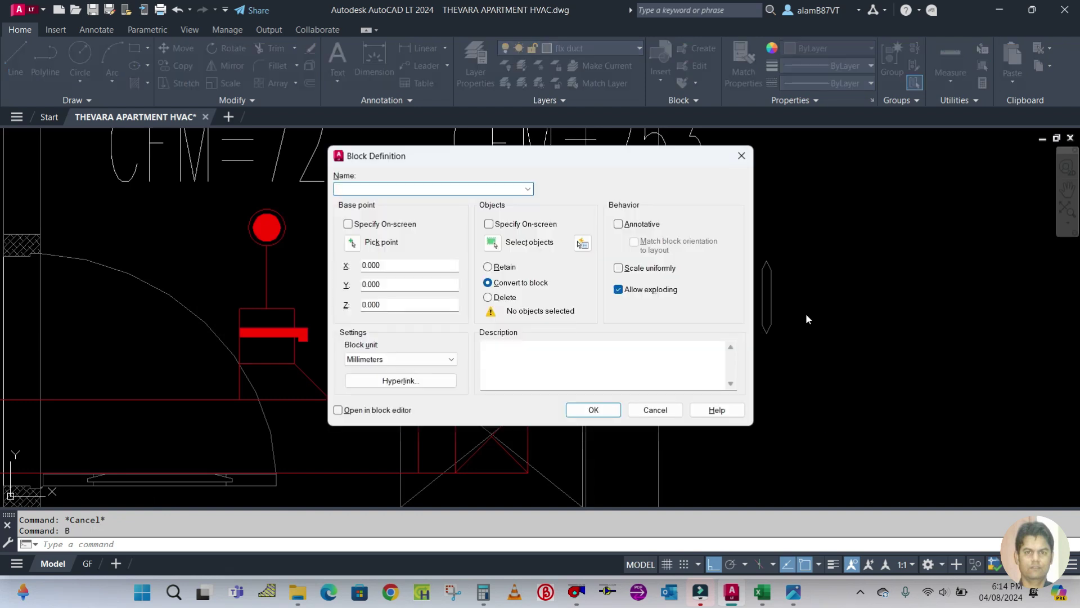
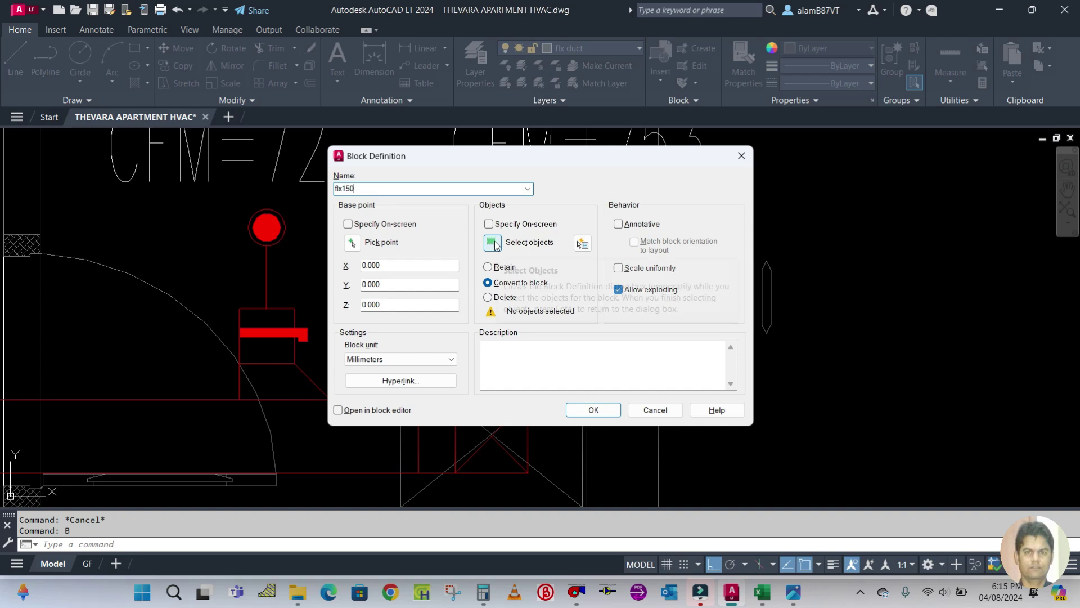
click(493, 242)
click(709, 241)
click(851, 412)
key(Return)
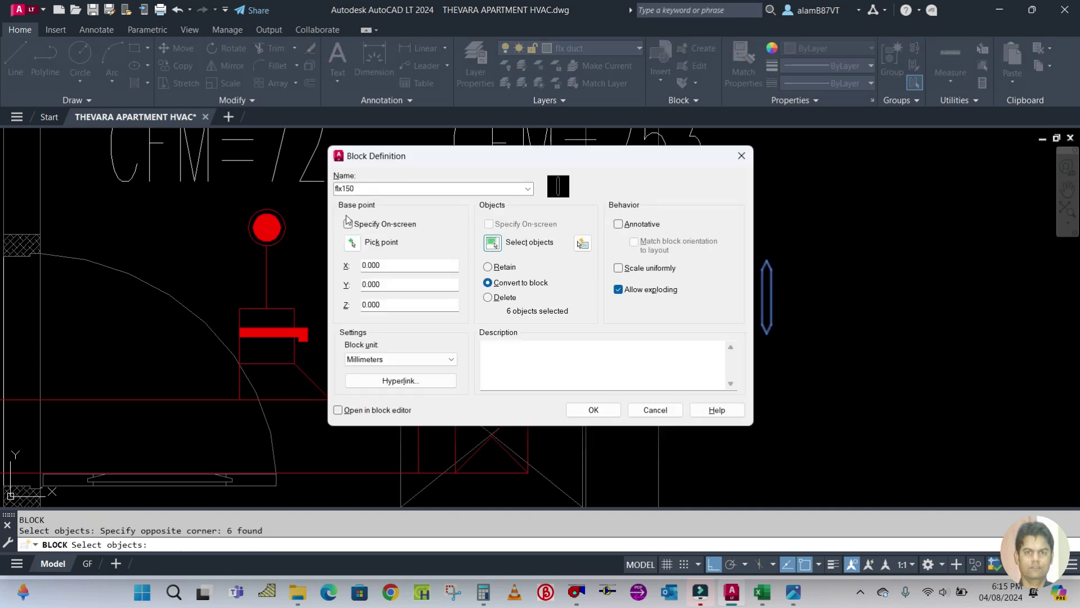
click(352, 242)
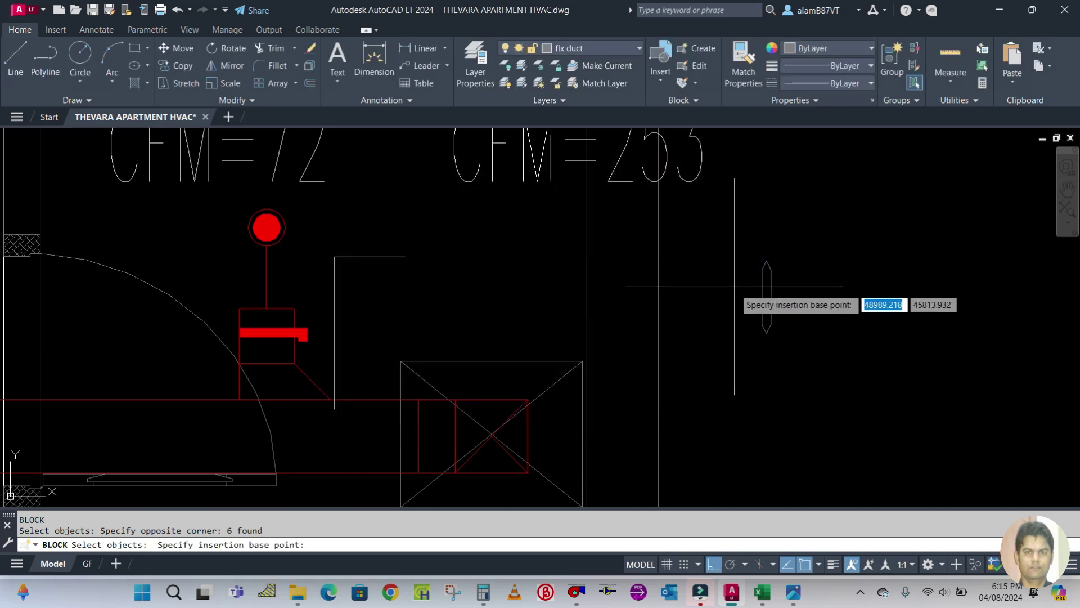
click(771, 296)
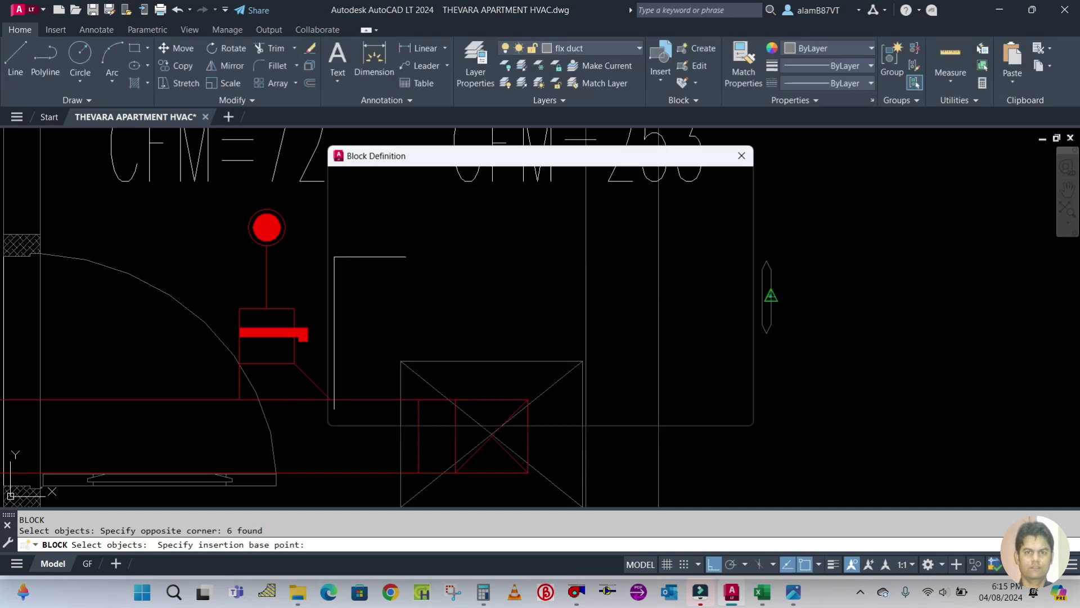
click(594, 410)
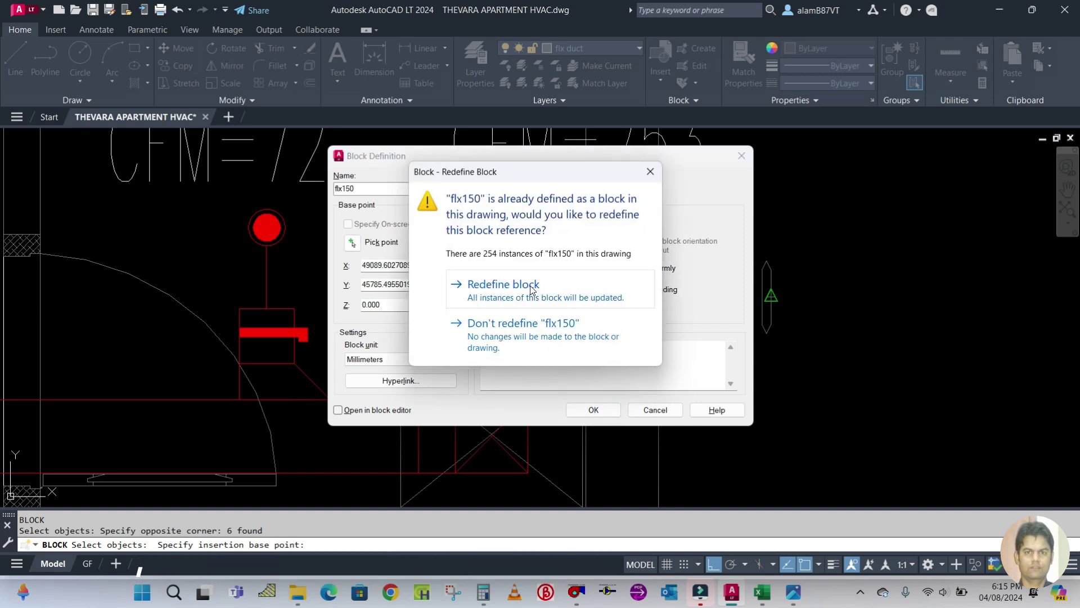
click(532, 287)
Step: Try to redefine block flx150 again from the pointed symbol, using the right vertical line's midpoint as base point
key(Escape)
key(Escape)
text(b)
key(Return)
text(flx)
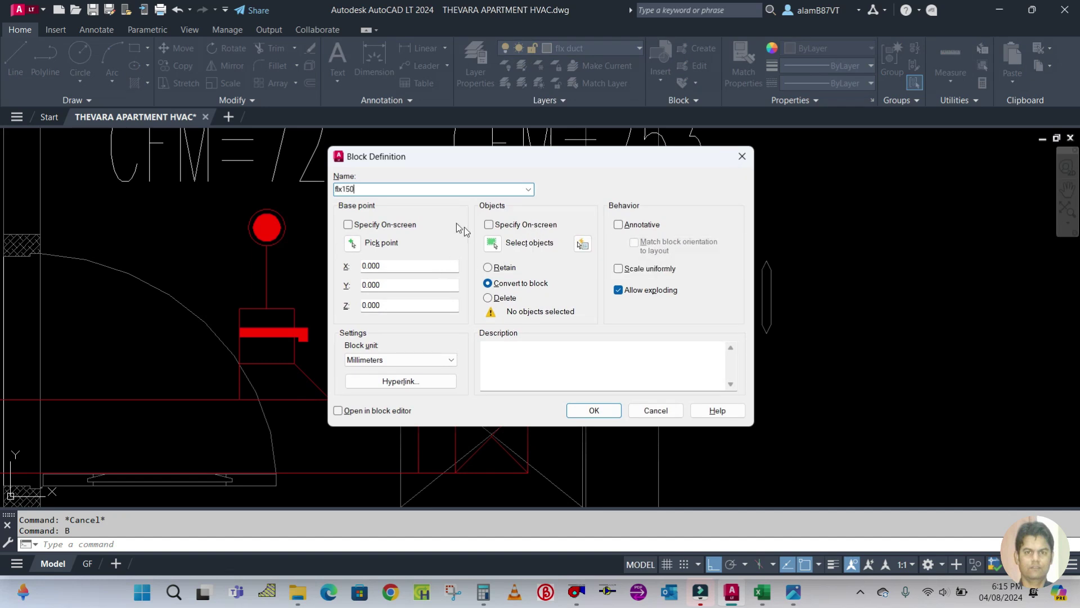
click(353, 243)
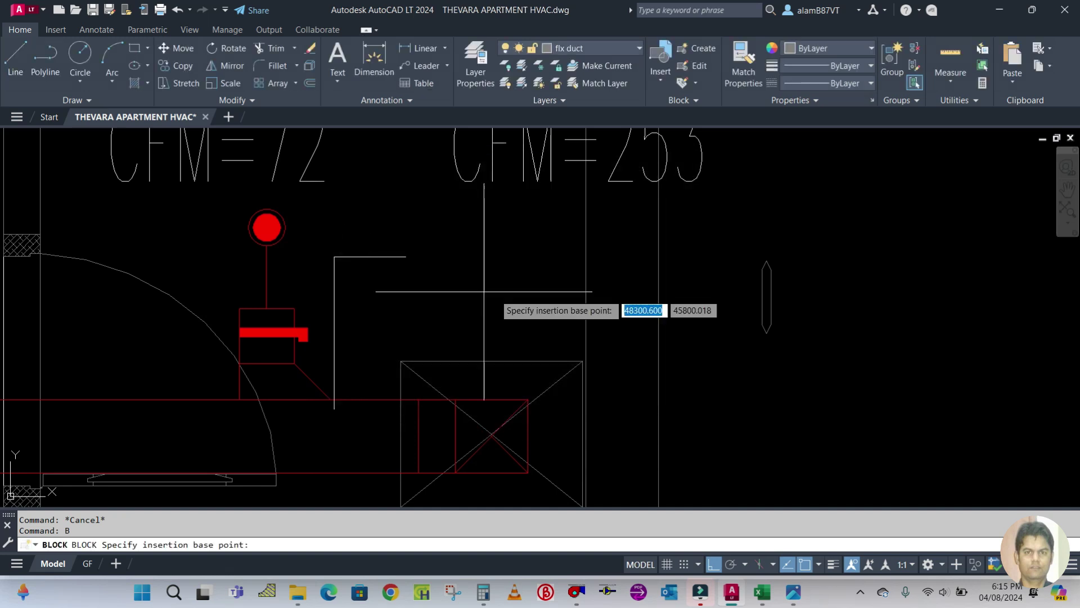
click(774, 295)
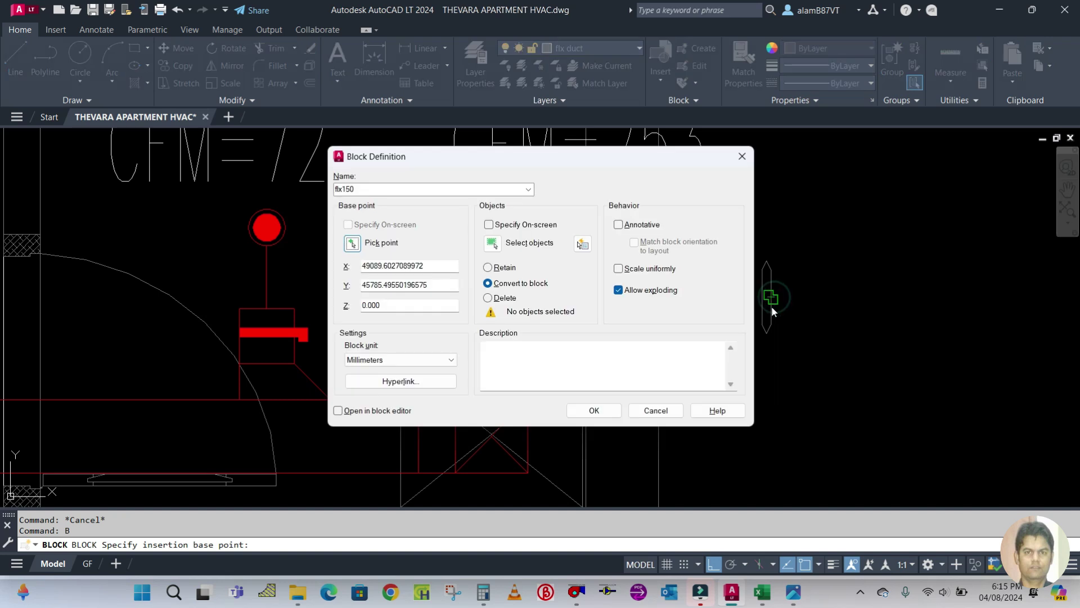
click(492, 243)
click(726, 222)
click(810, 397)
key(Return)
click(592, 410)
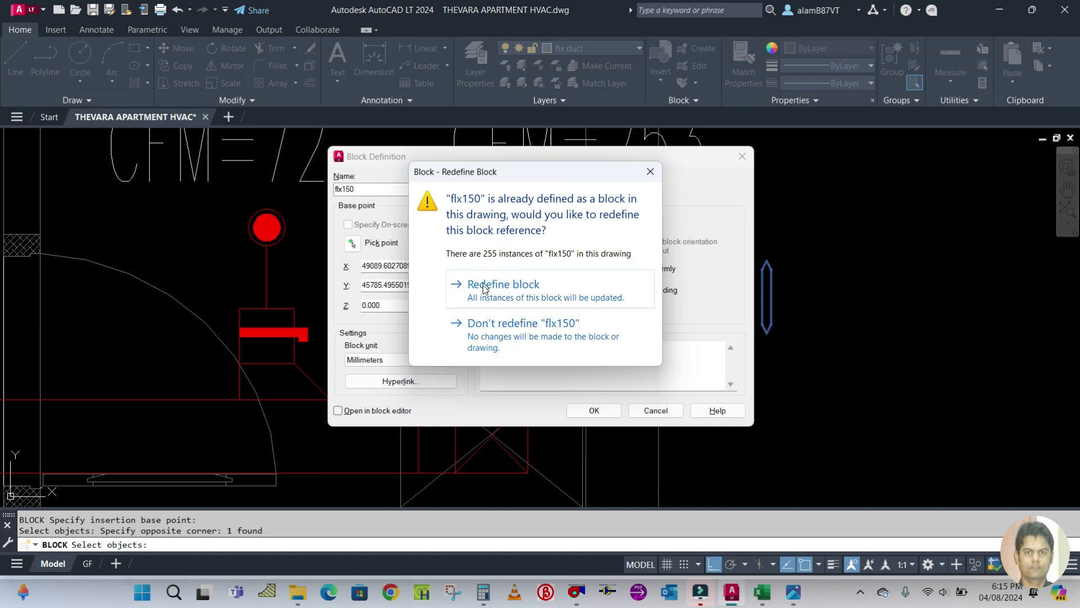
click(503, 290)
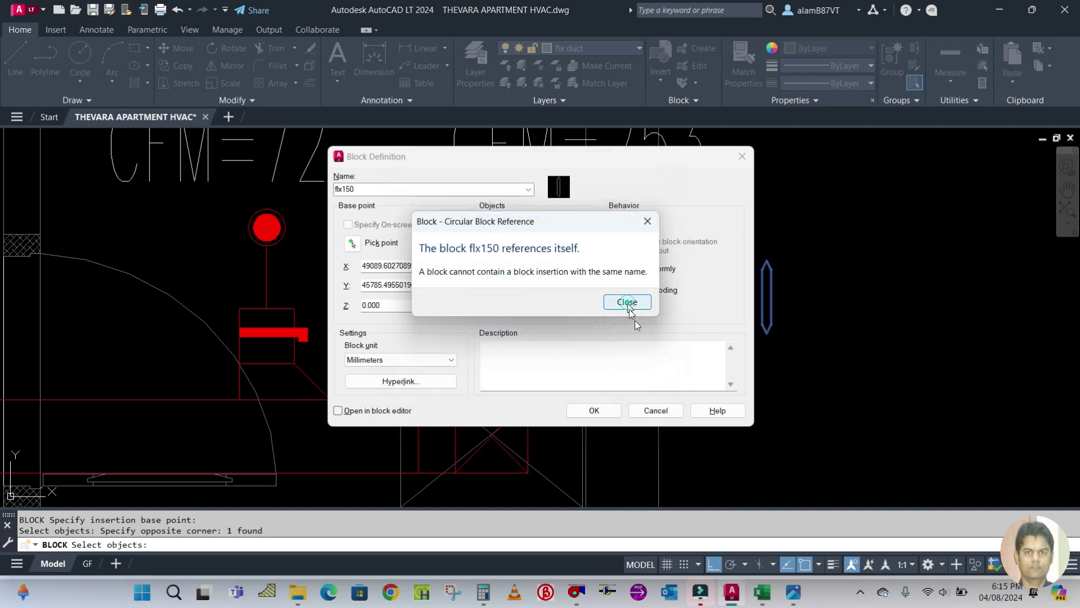
click(633, 304)
Step: Try to redefine the block under the name FLX150, picking the same base point and reselecting the pointed symbol
double_click(383, 188)
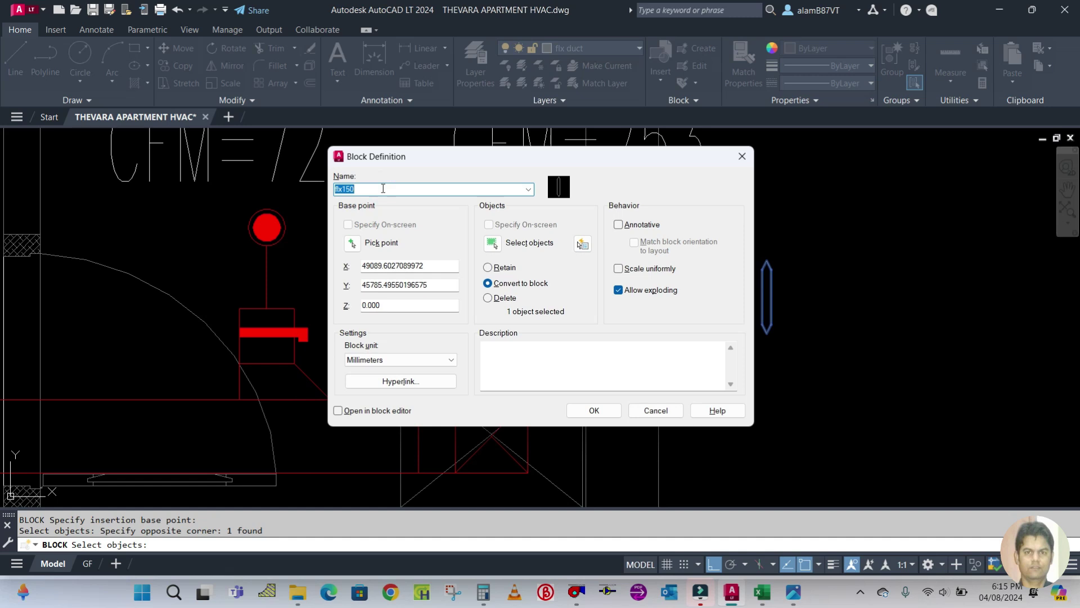
text(FLX)
click(352, 243)
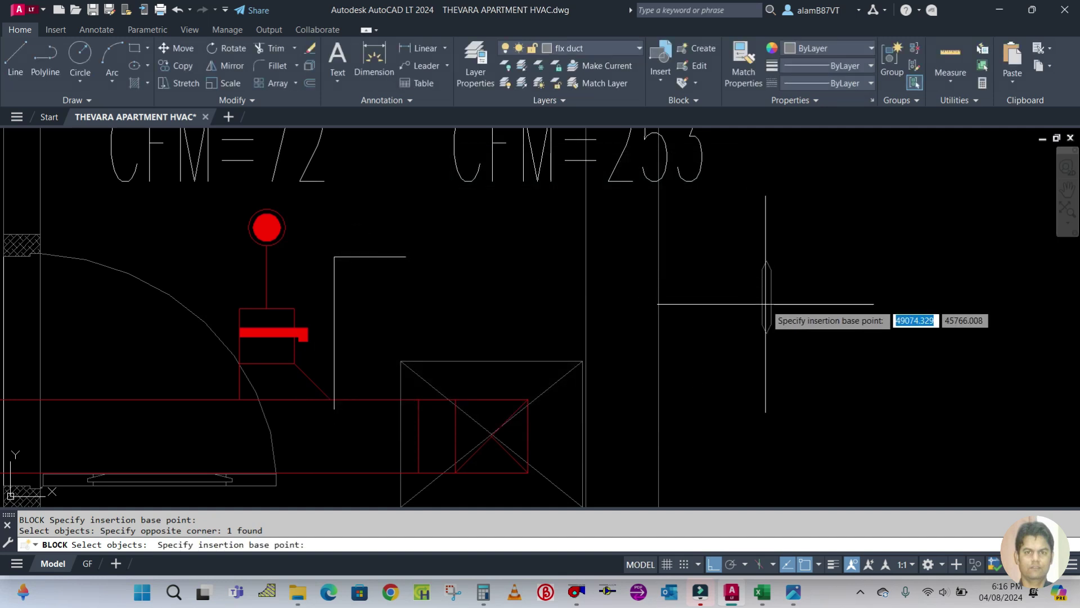
click(769, 298)
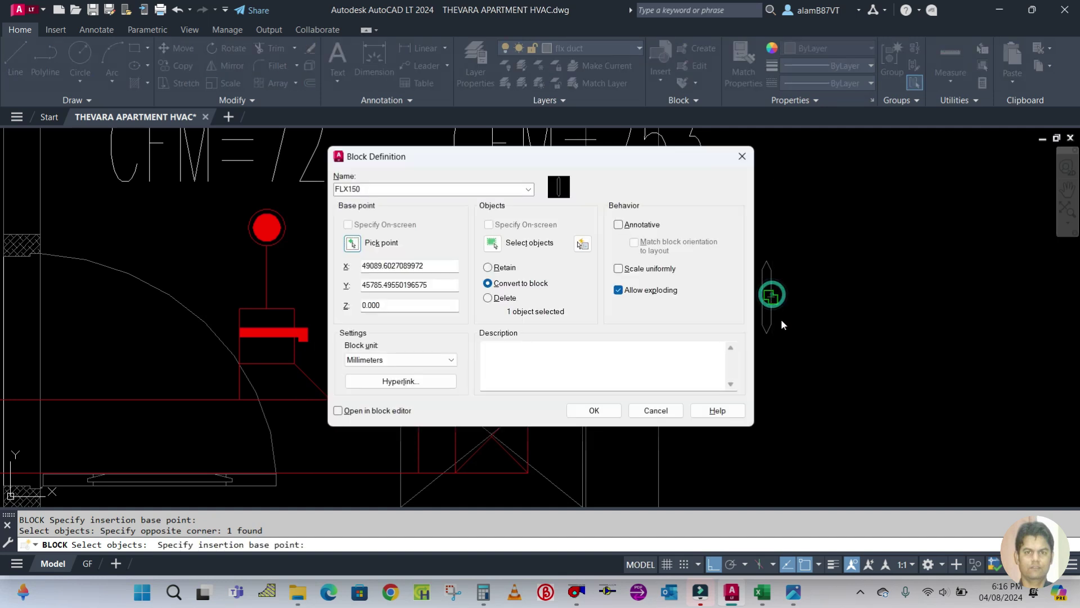
click(493, 242)
click(739, 230)
click(828, 411)
key(Return)
click(594, 411)
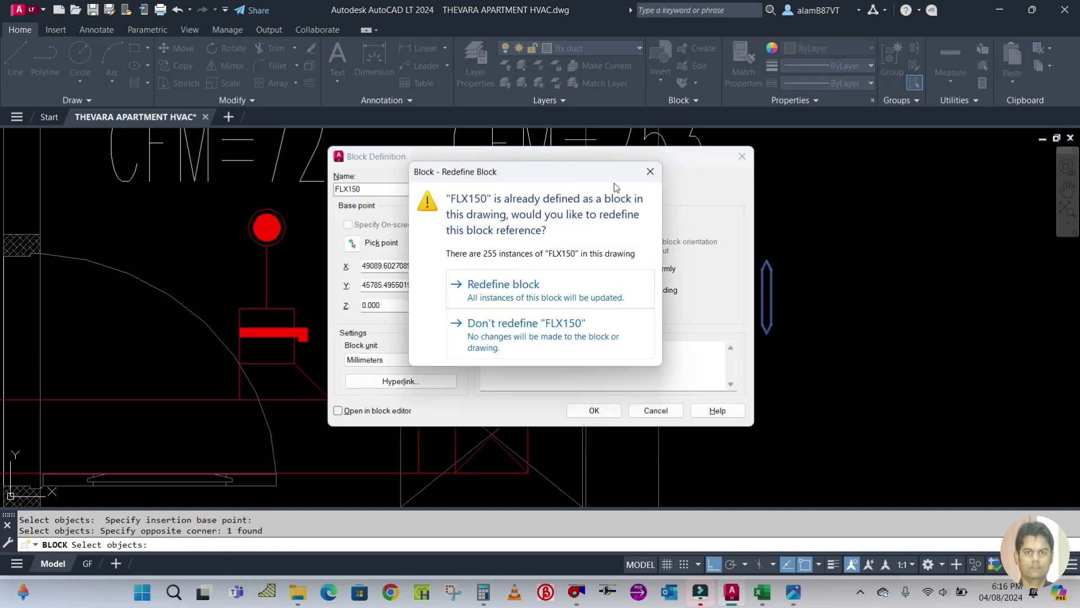
click(535, 282)
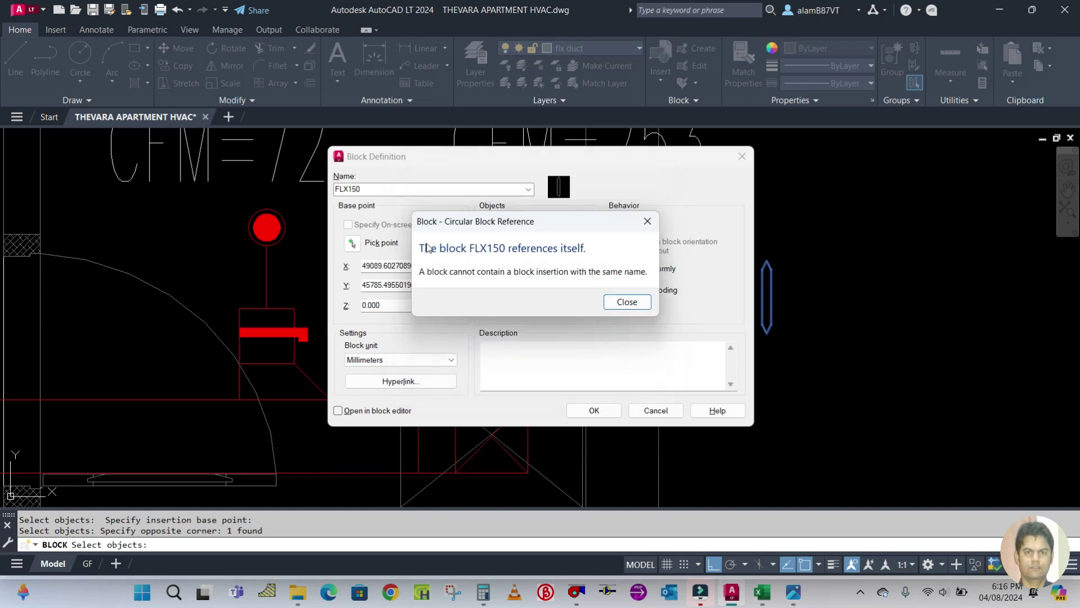
click(647, 304)
Step: Name the block flx and create it from the selected symbol and base point
double_click(404, 193)
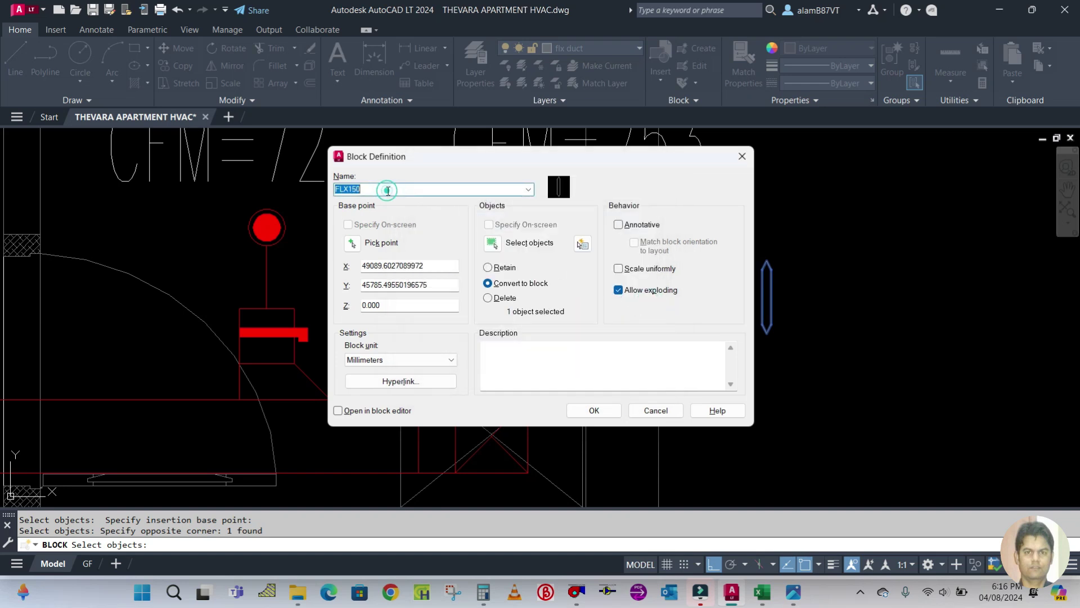
text(flx)
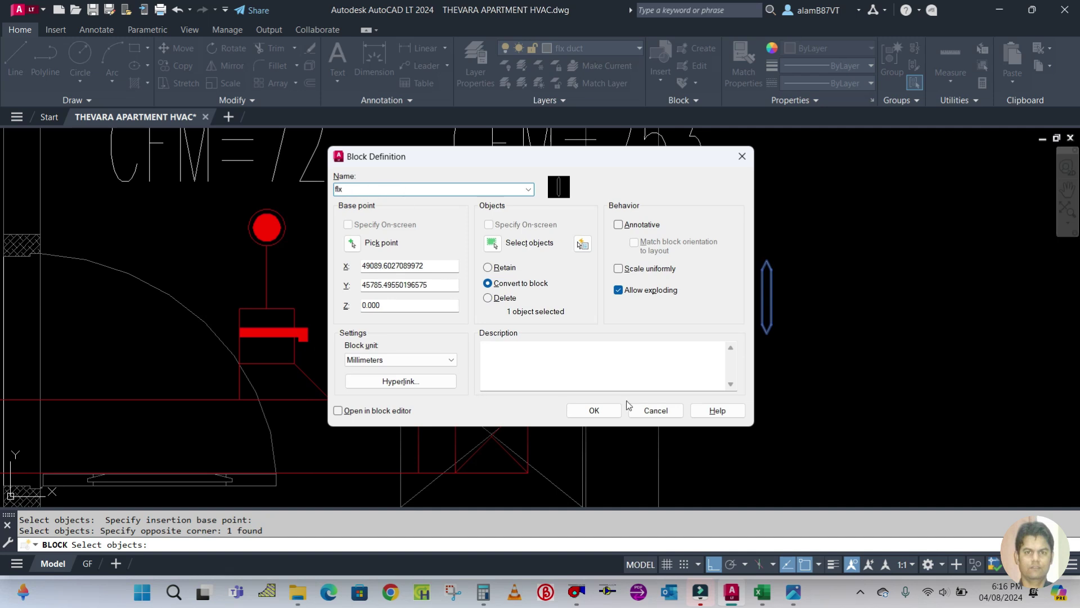
click(597, 412)
Step: Try to define an unnamed block from the pointed symbol with its base point at the left vertical line's midpoint
key(space)
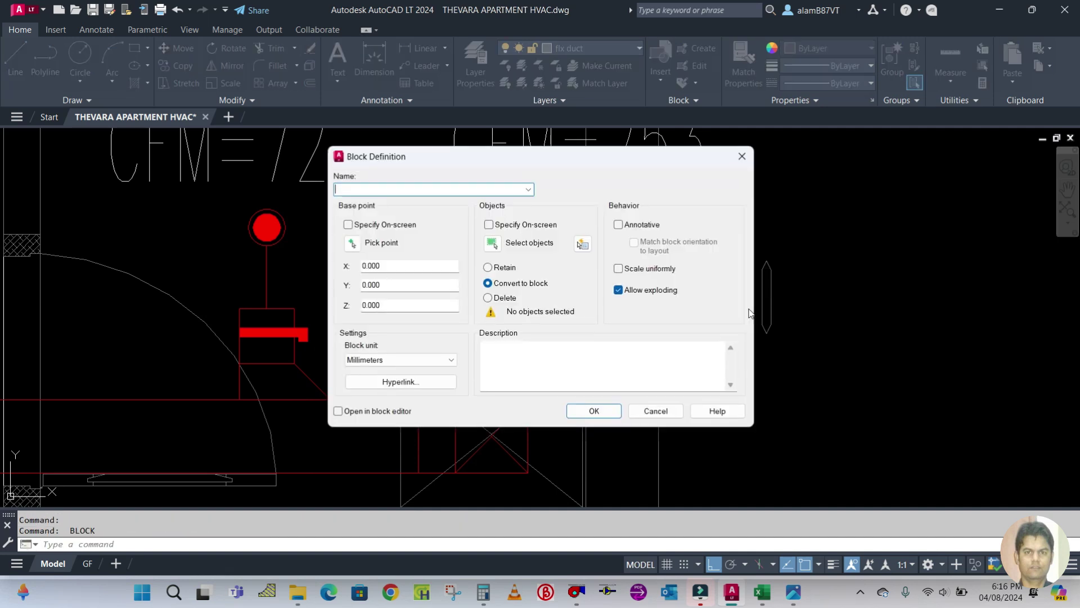
click(355, 245)
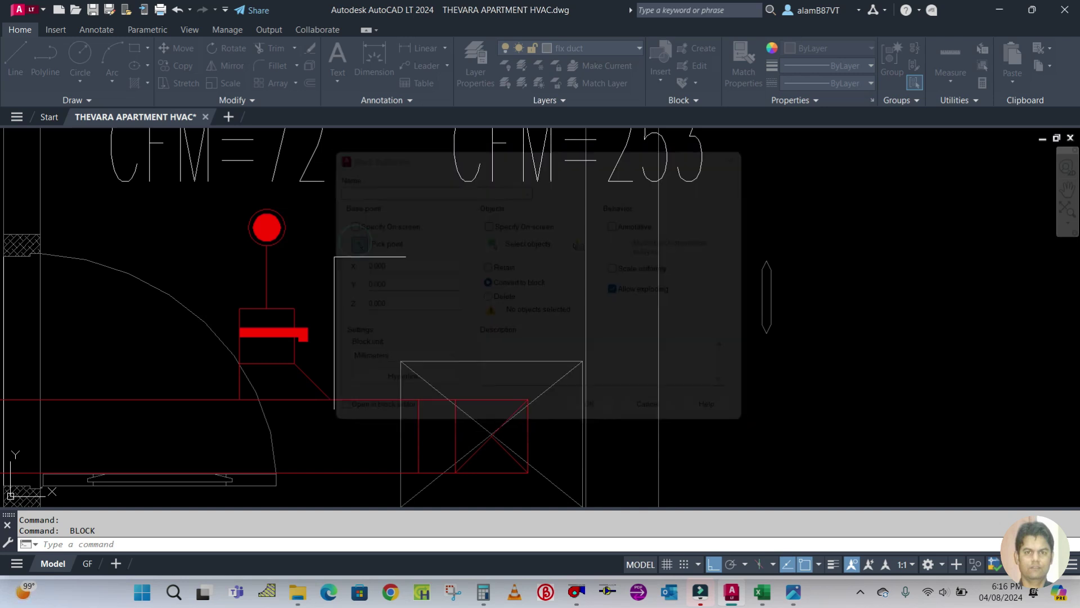
click(760, 294)
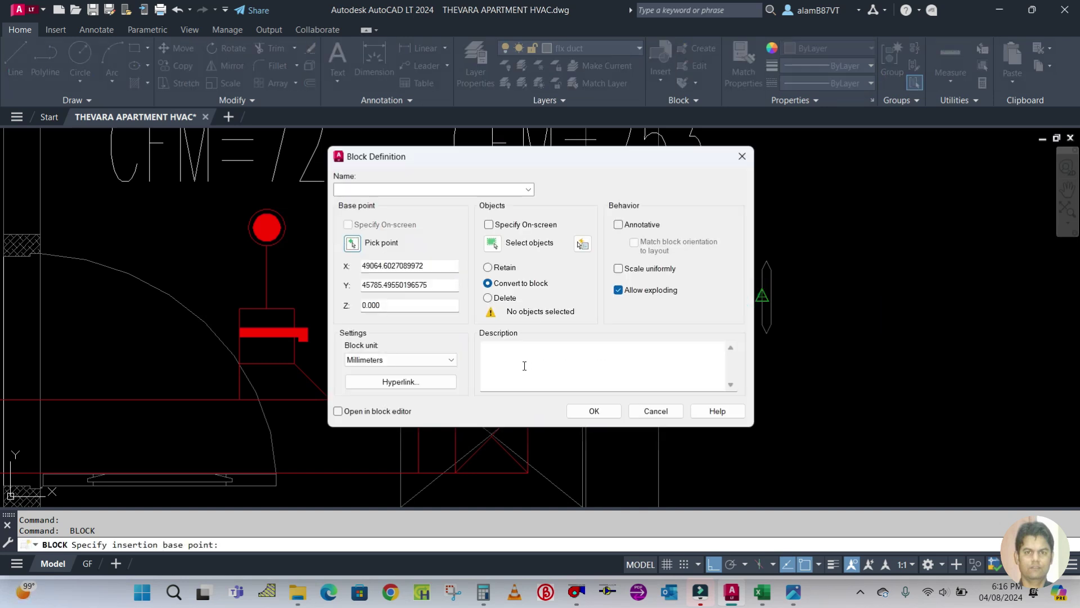
click(492, 243)
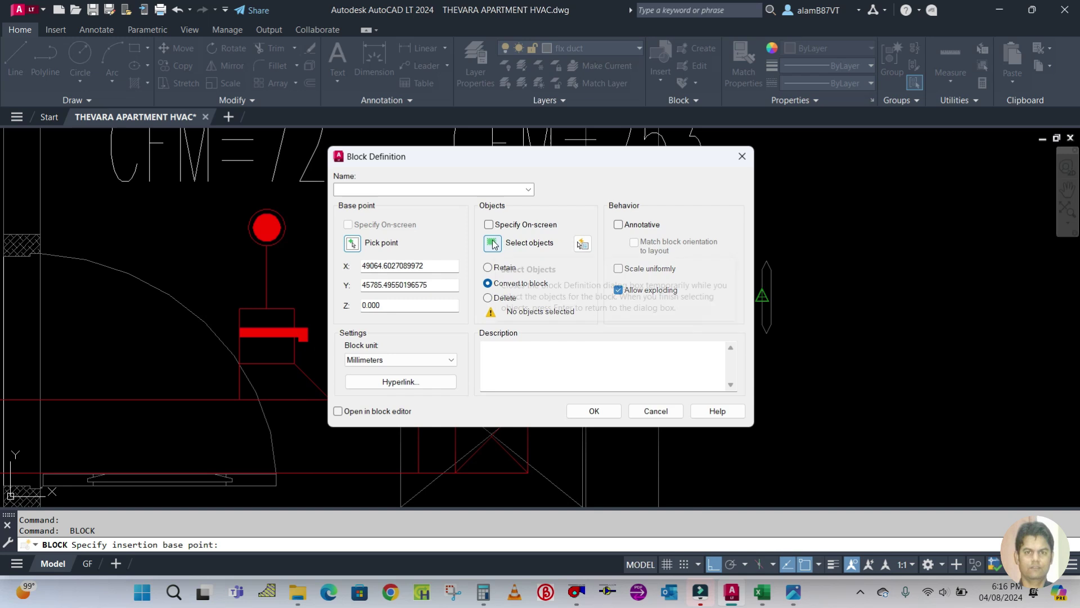
click(714, 217)
click(808, 374)
key(Return)
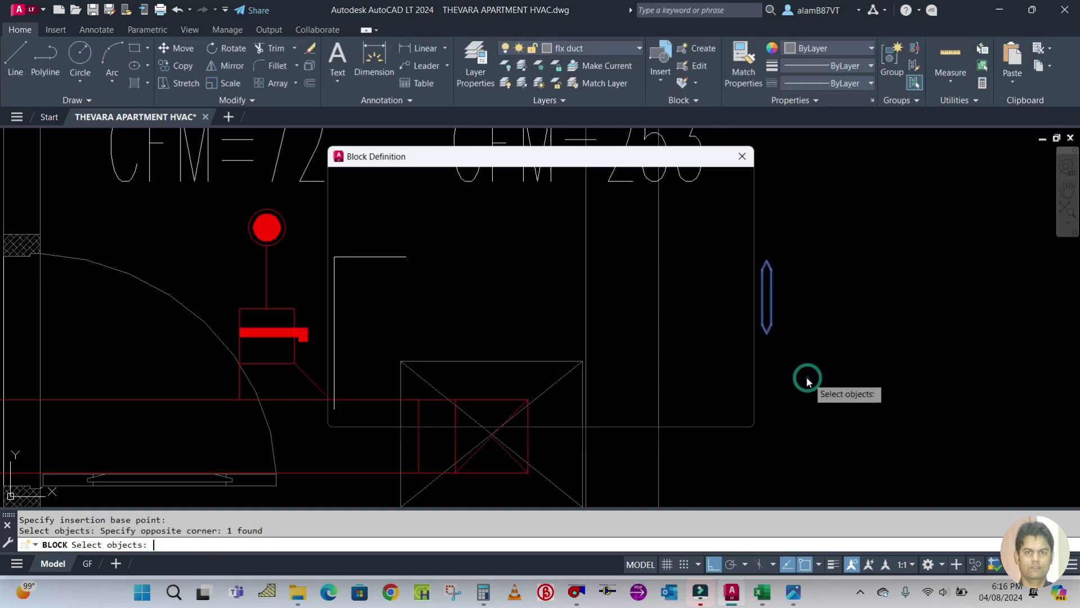
click(595, 412)
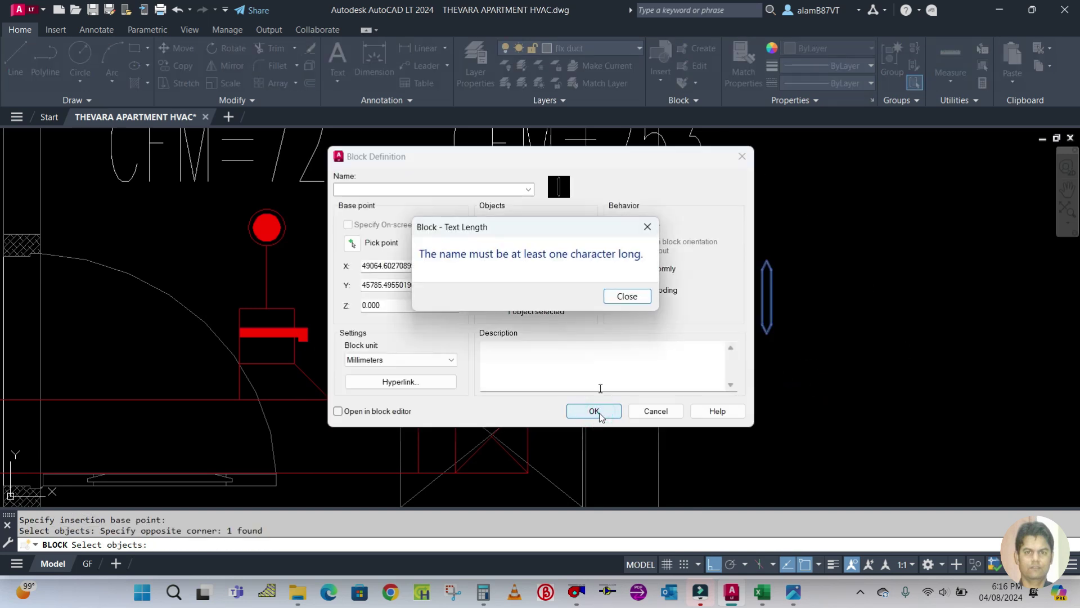
click(627, 296)
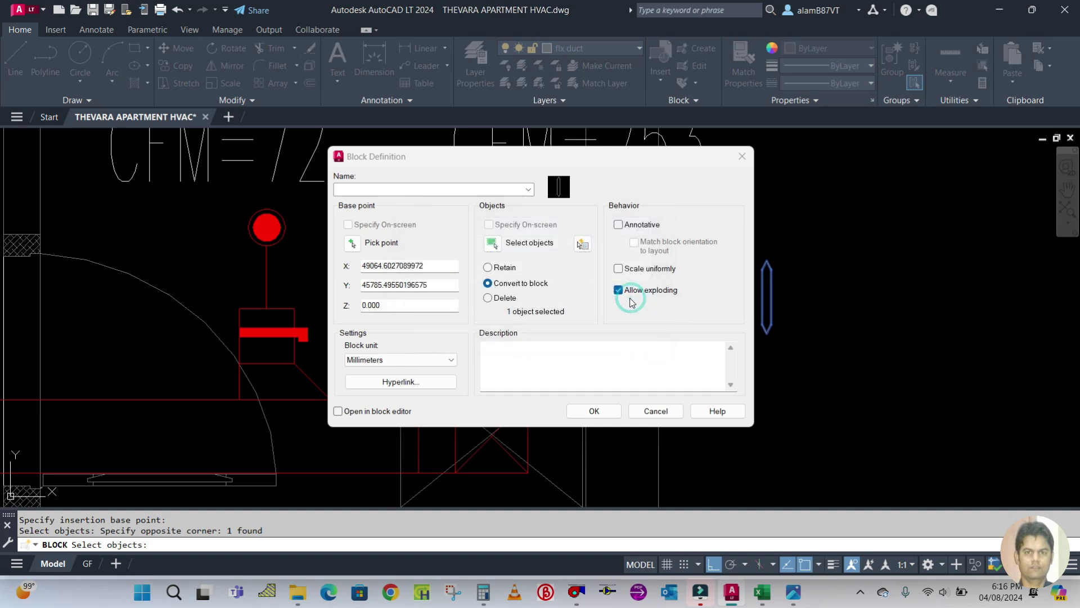
Step: Create a block named flx1500 from the pointed symbol, with its base point at the right vertical line's midpoint
click(388, 192)
text(t)
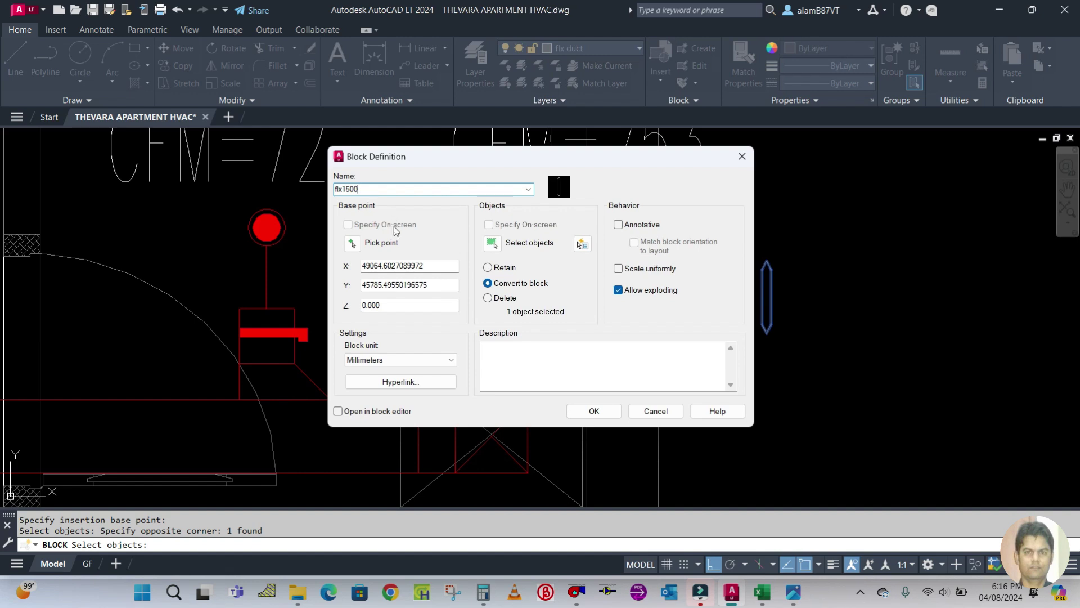
click(352, 242)
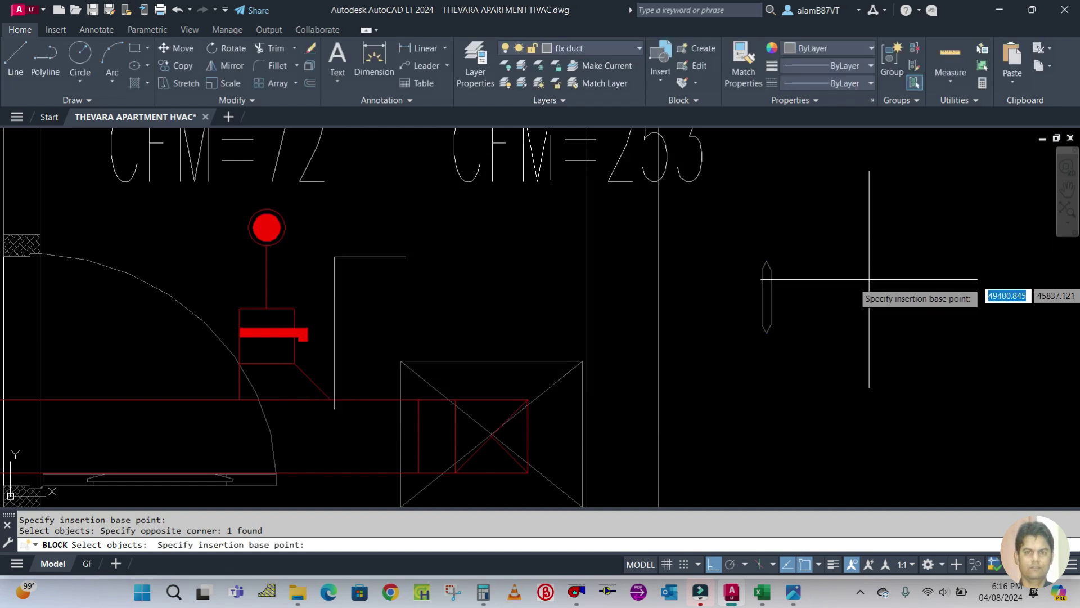
click(769, 298)
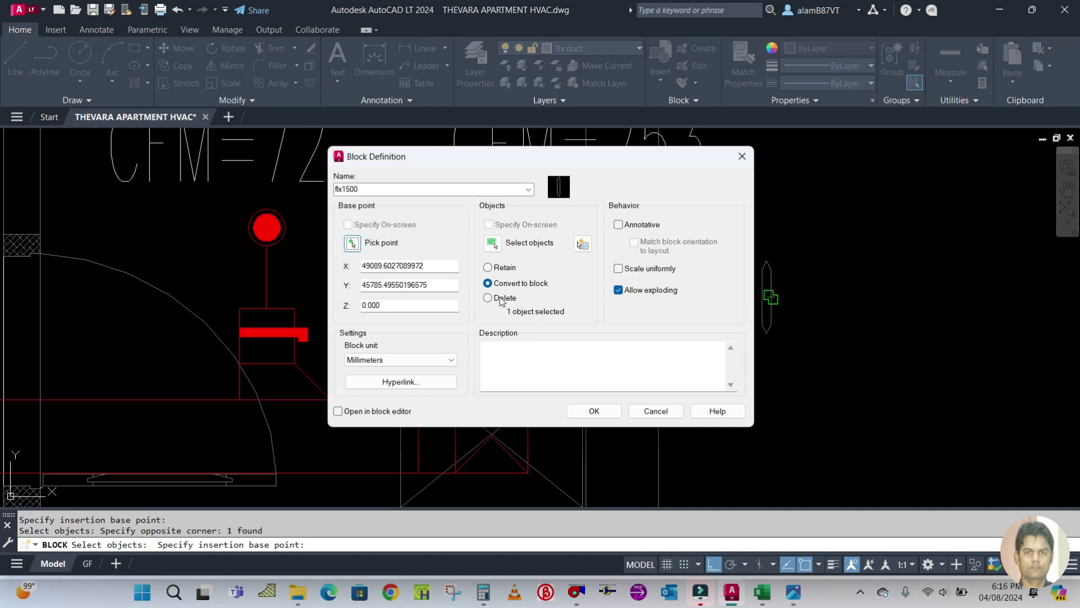
click(492, 243)
click(714, 242)
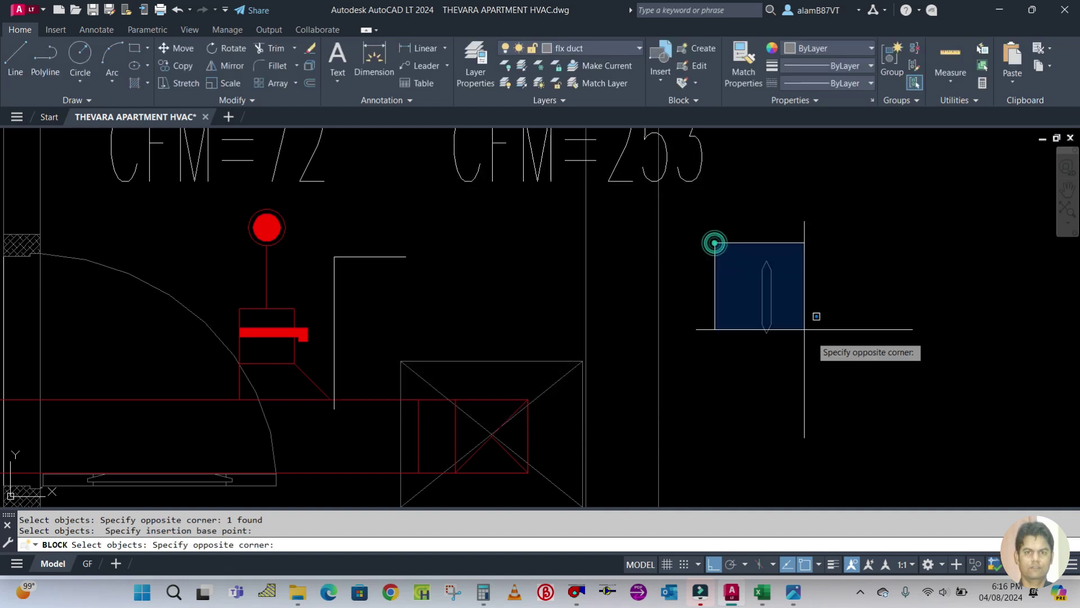
click(819, 340)
key(Return)
click(595, 411)
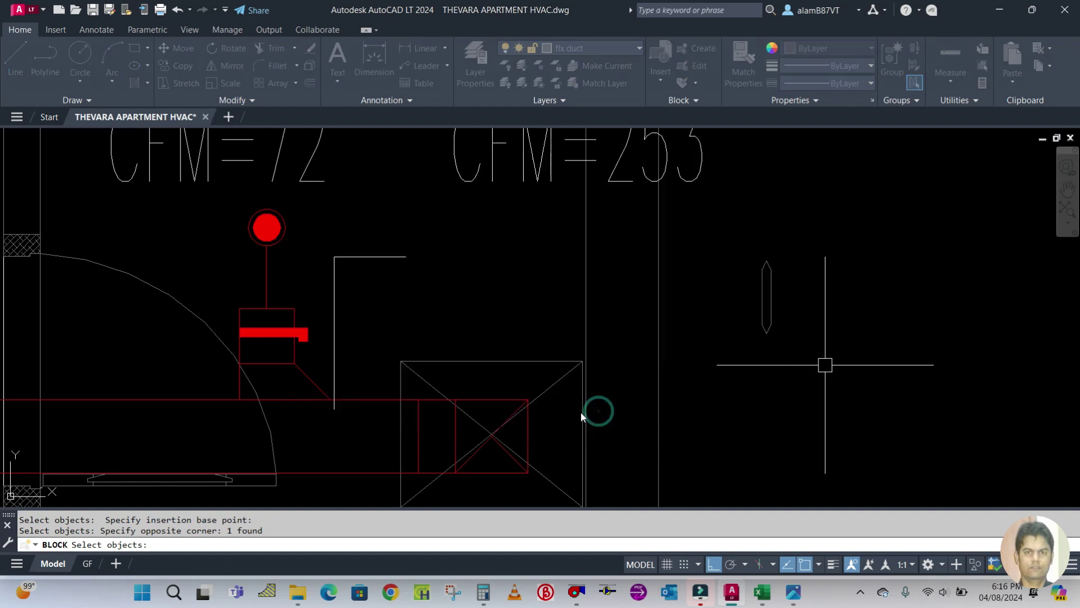
Step: Erase the pointed symbol standing beside the duct layout
scroll(632, 337, down, 4)
scroll(673, 315, up, 2)
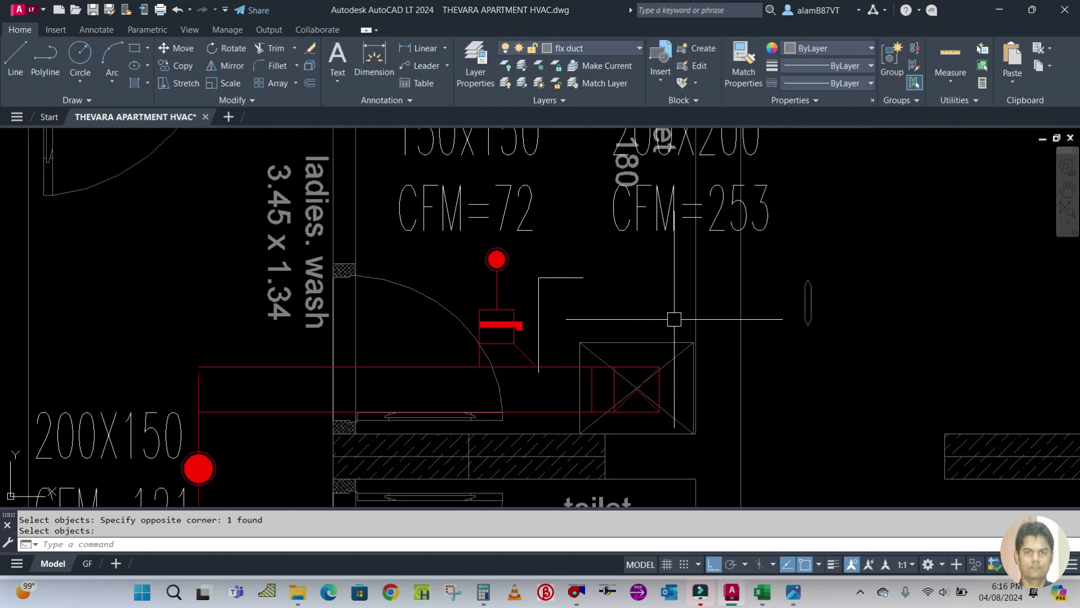
click(782, 273)
click(783, 284)
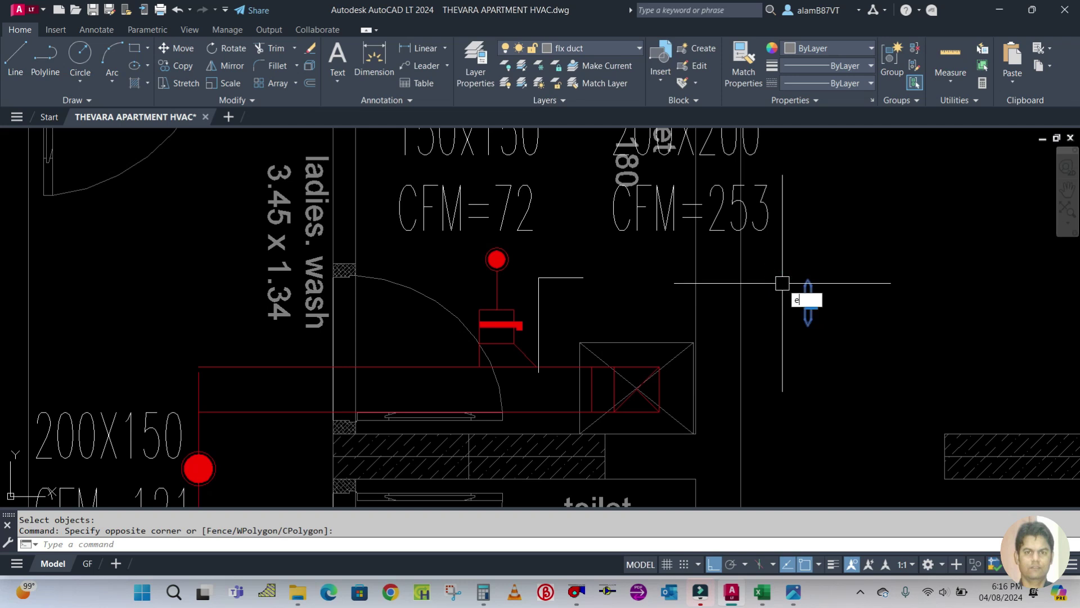
text(E)
key(Return)
Step: Run Measure on the vertical line between the damper box and the round outlet with a segment length of 25
scroll(478, 275, up, 4)
scroll(574, 296, down, 2)
text(ME)
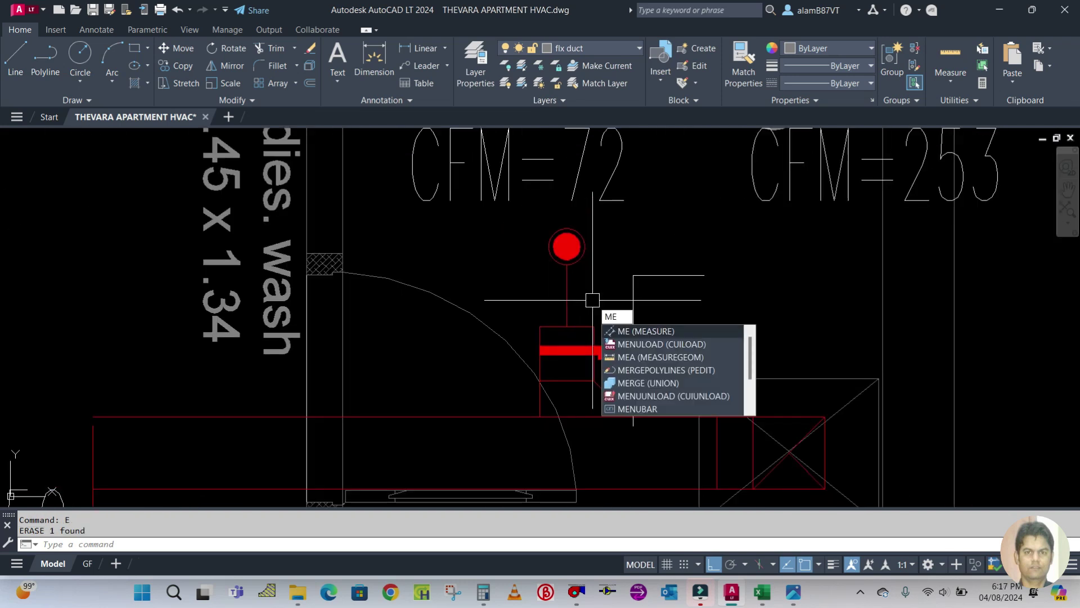
key(Return)
click(567, 296)
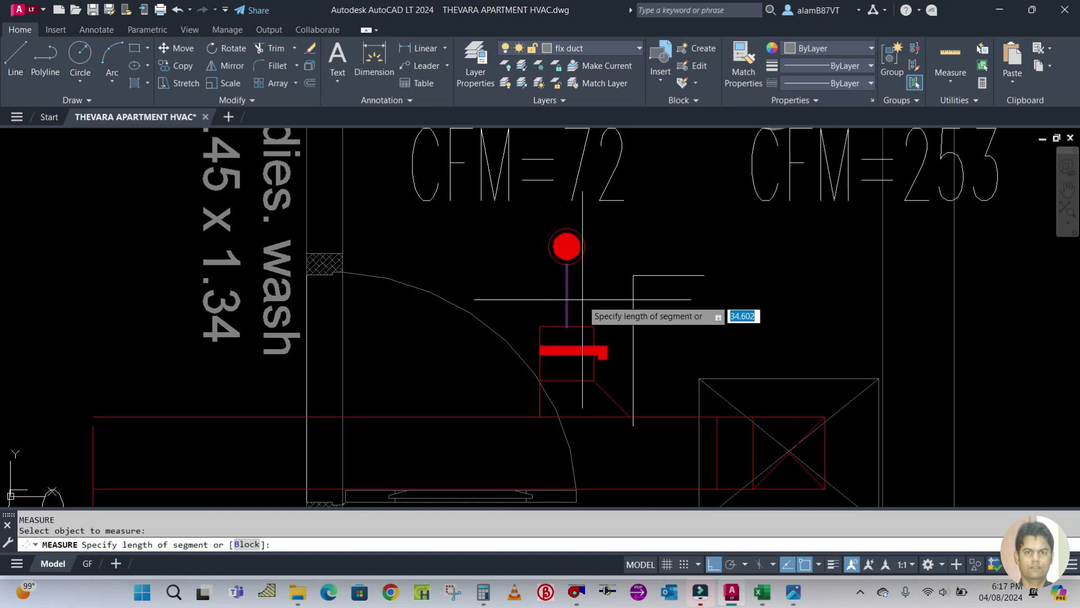
text(25)
key(Return)
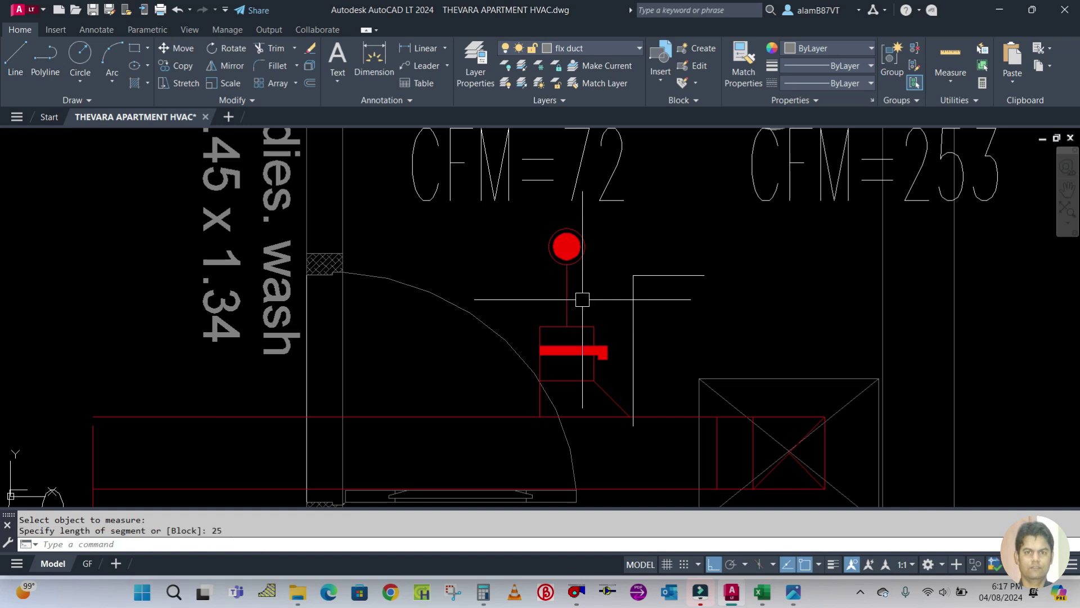
Step: Try to run Measure again on the vertical line between the damper box and the round outlet
key(Escape)
key(Escape)
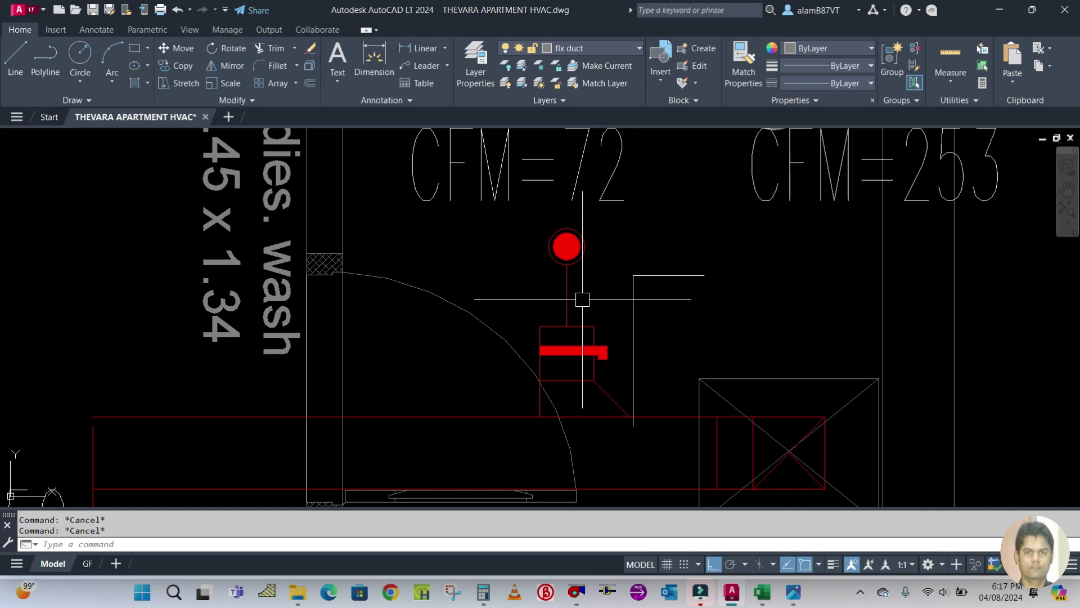
text(ME)
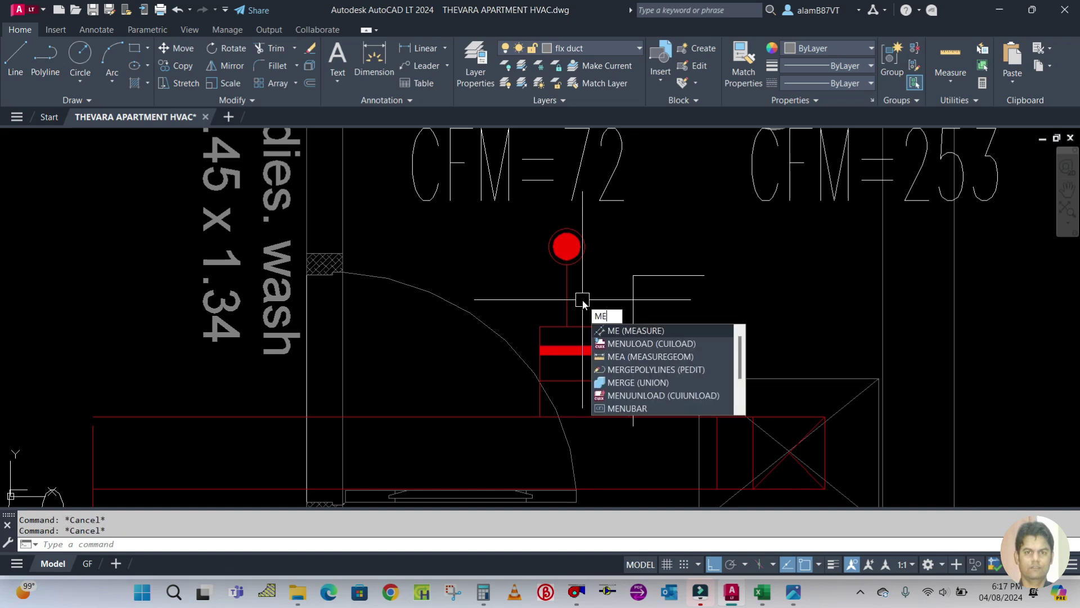
key(Return)
click(568, 293)
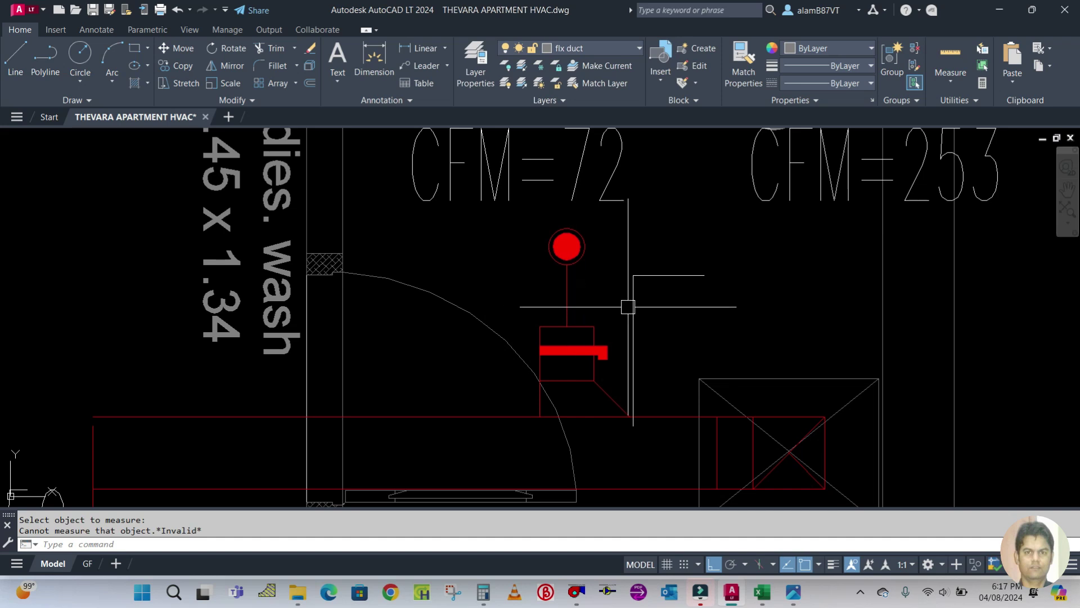
key(Escape)
text(ME)
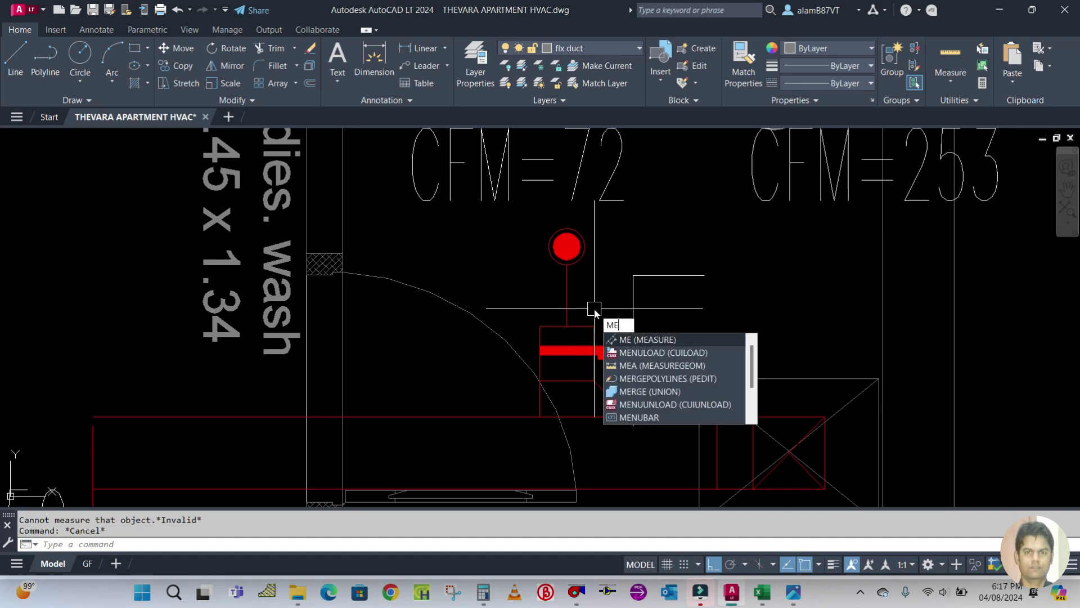
key(Return)
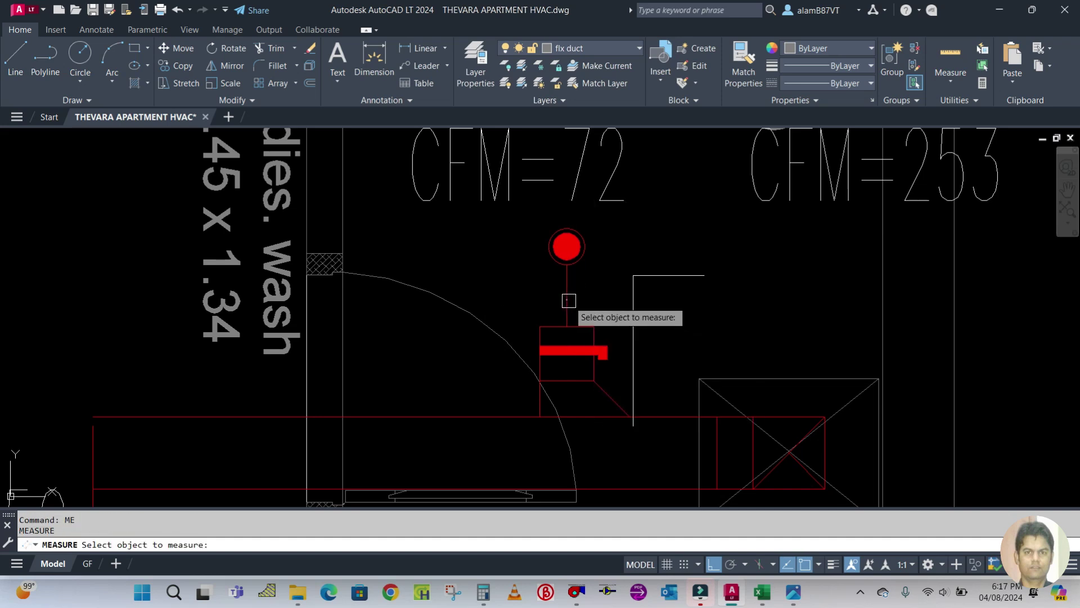
click(568, 301)
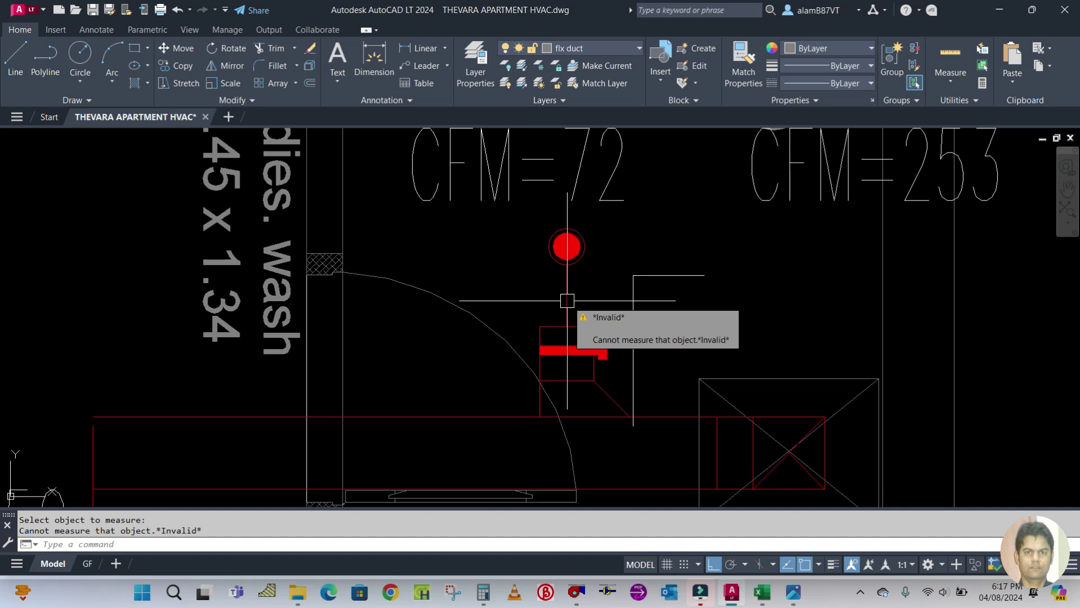
click(568, 301)
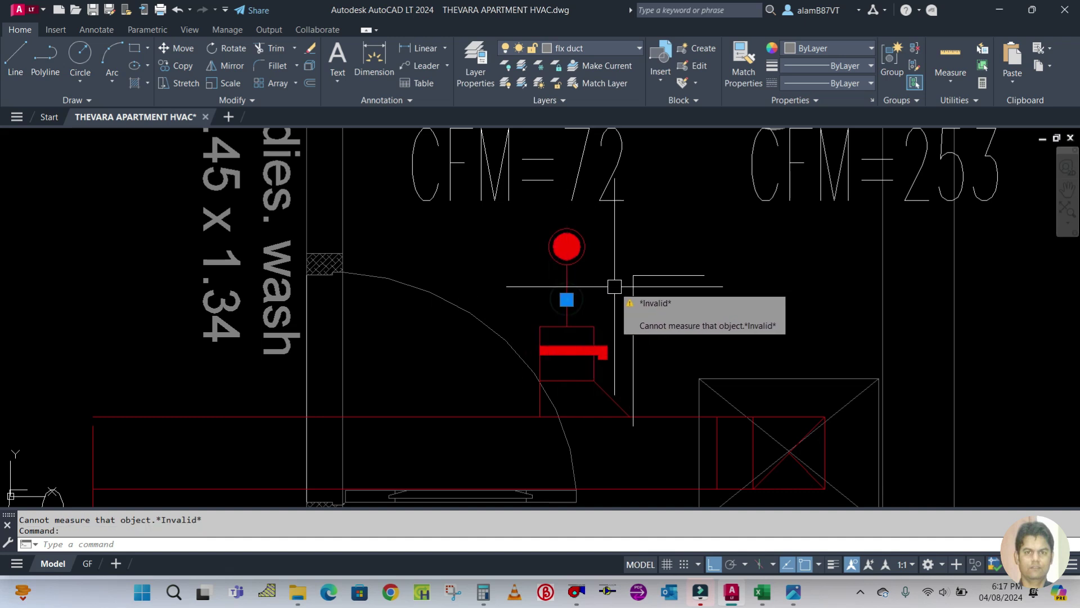
key(Escape)
key(Escape)
Step: Measure the vertical line between damper box and round outlet with block flx1500, aligned to the line, at a segment length of 25
text(Me)
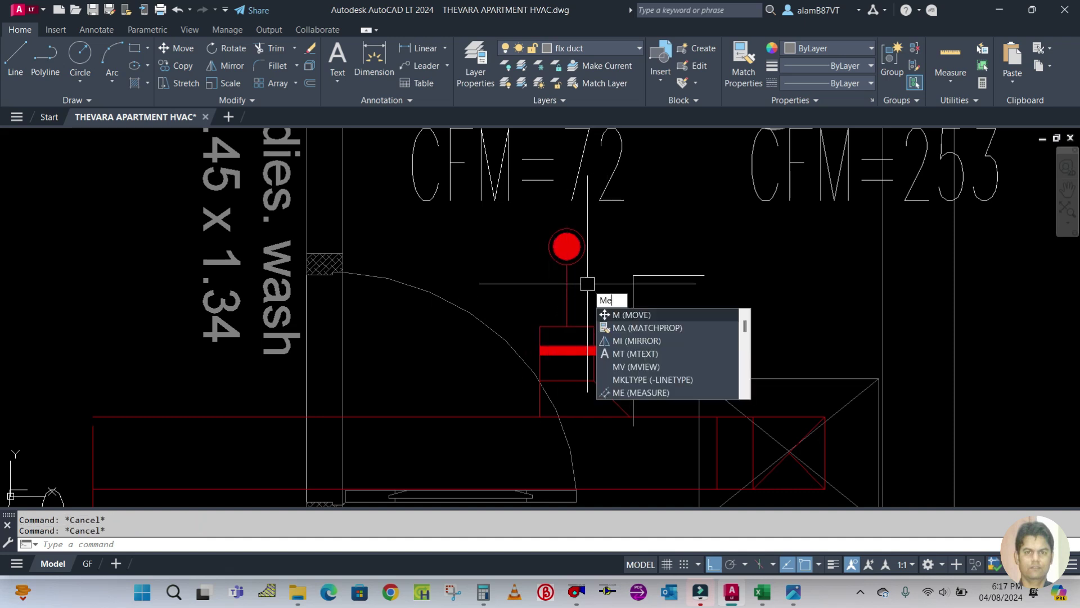
key(Return)
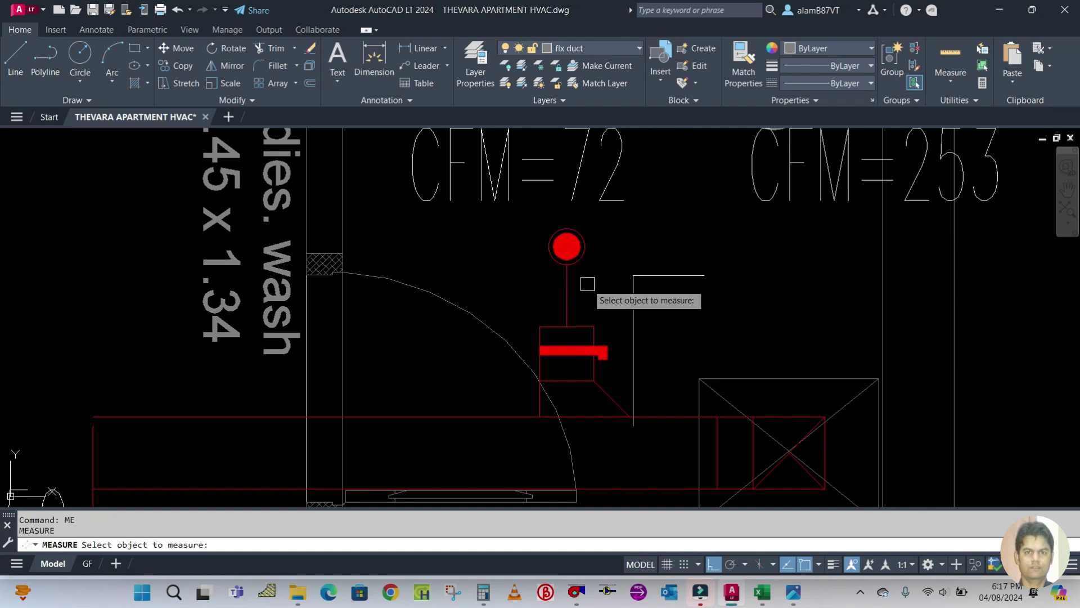
scroll(563, 279, up, 5)
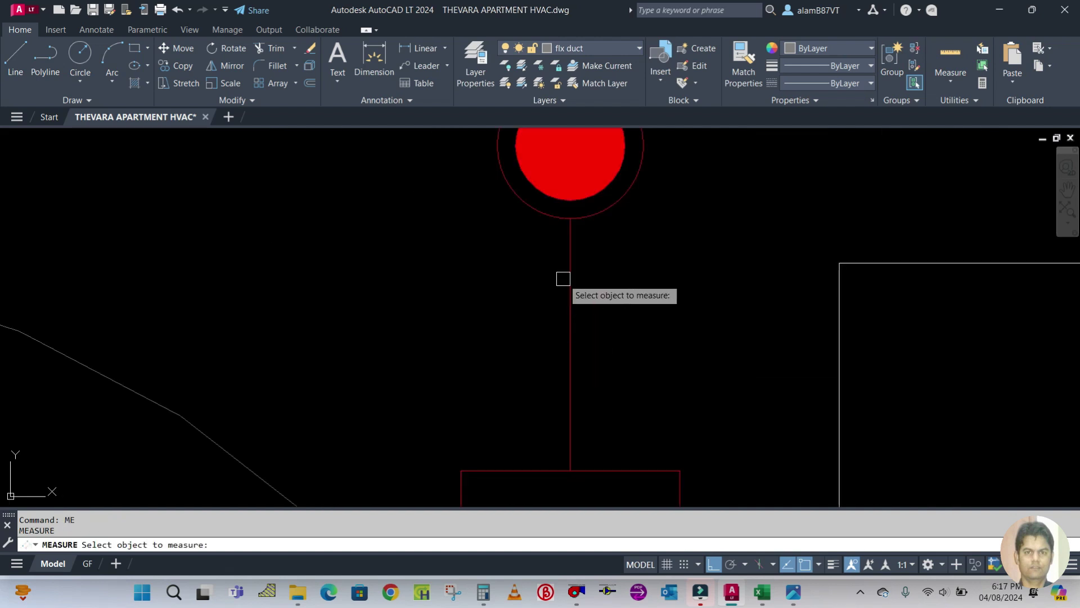
click(569, 280)
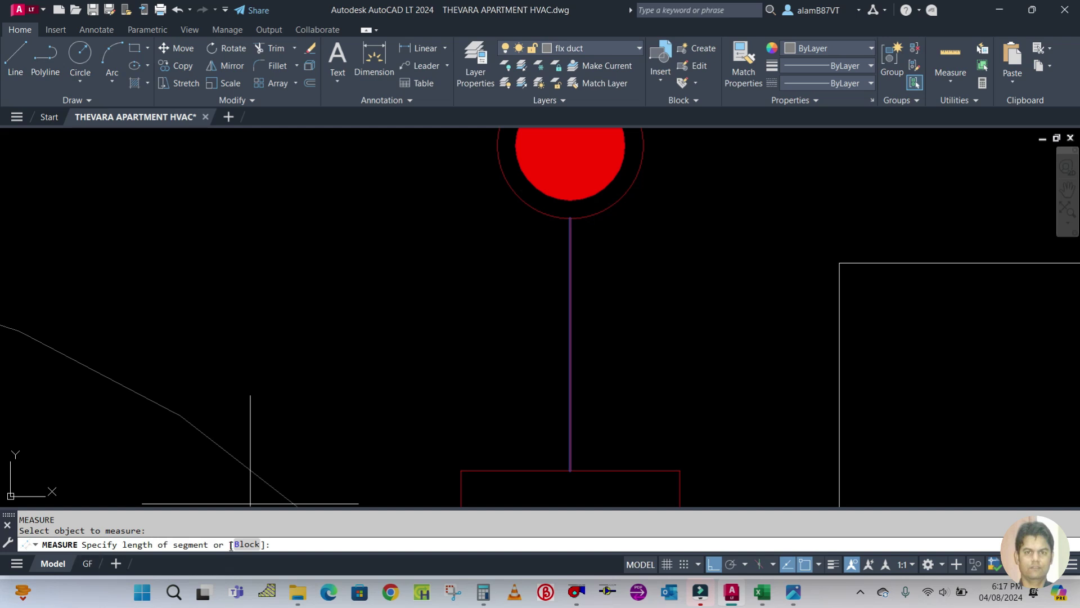
text(b)
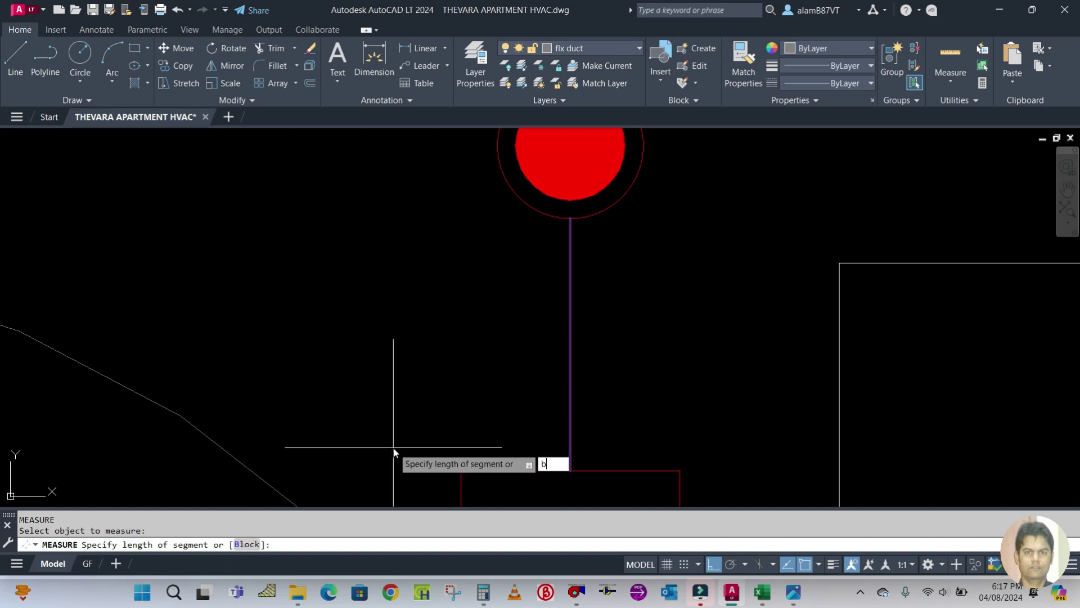
key(Return)
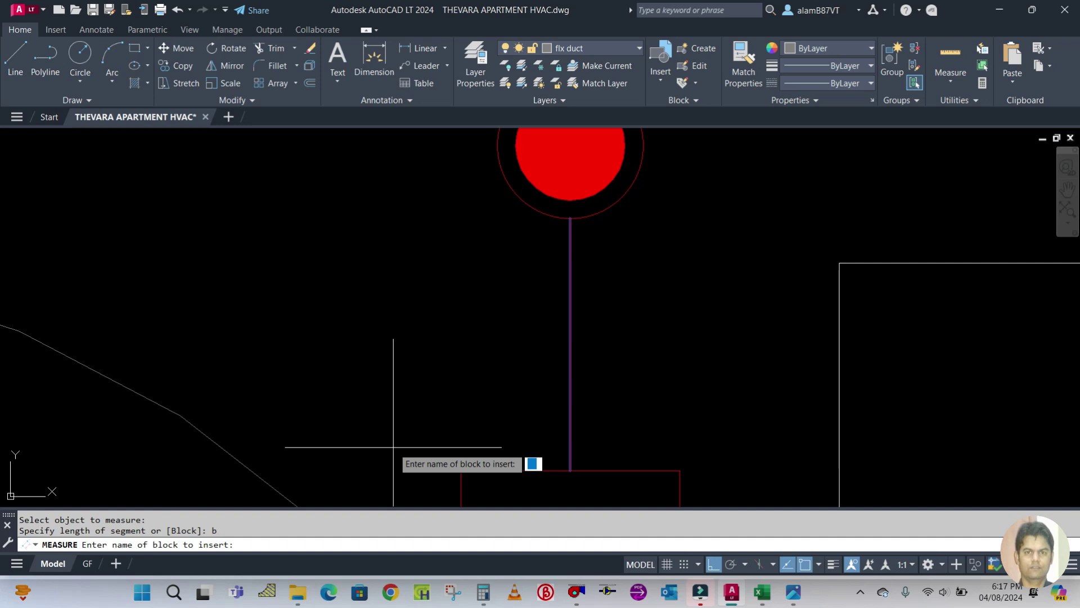
text(flx1500)
key(Return)
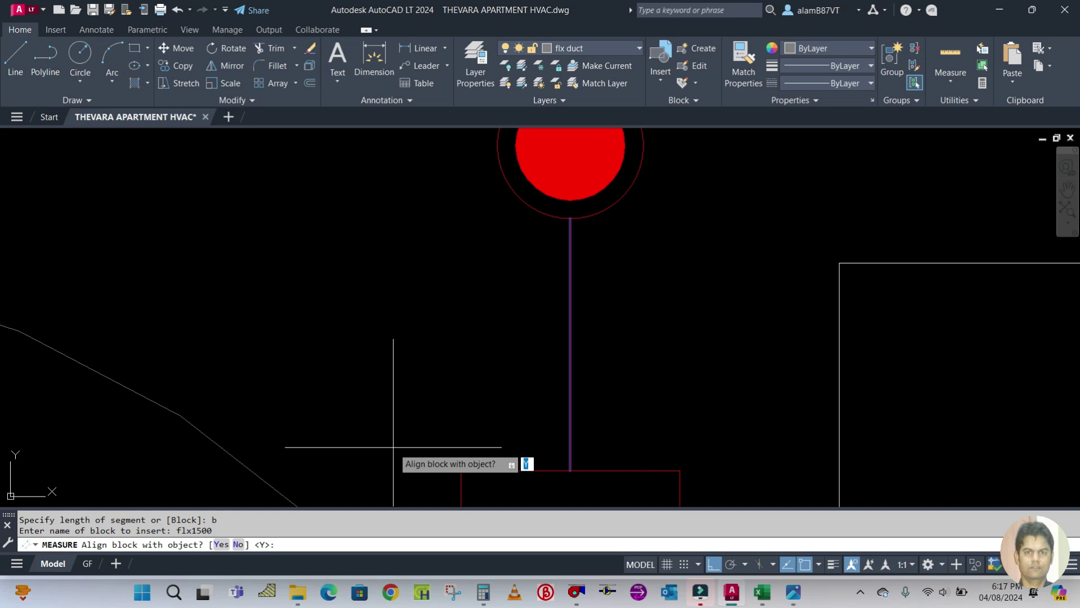
key(Return)
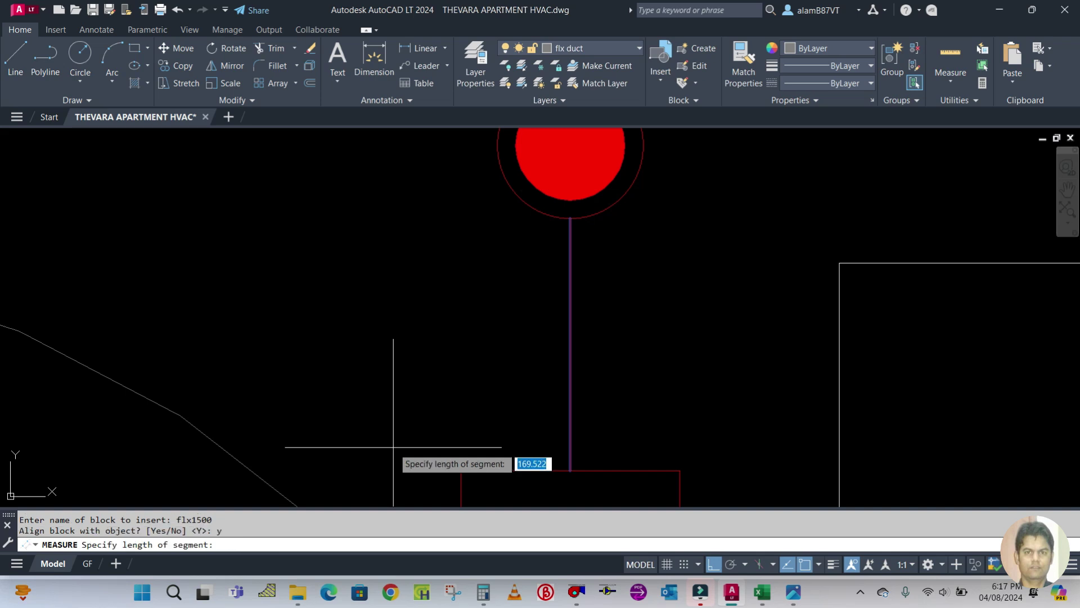
text(25)
key(Return)
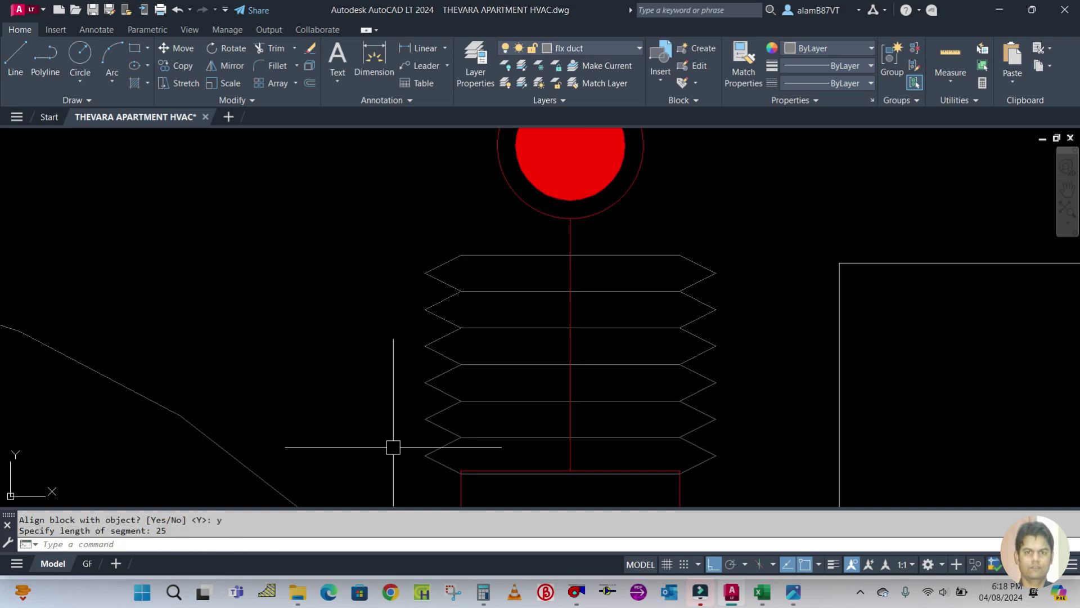
Step: Erase the lowest flexible duct block that overlaps the damper box
scroll(557, 337, down, 6)
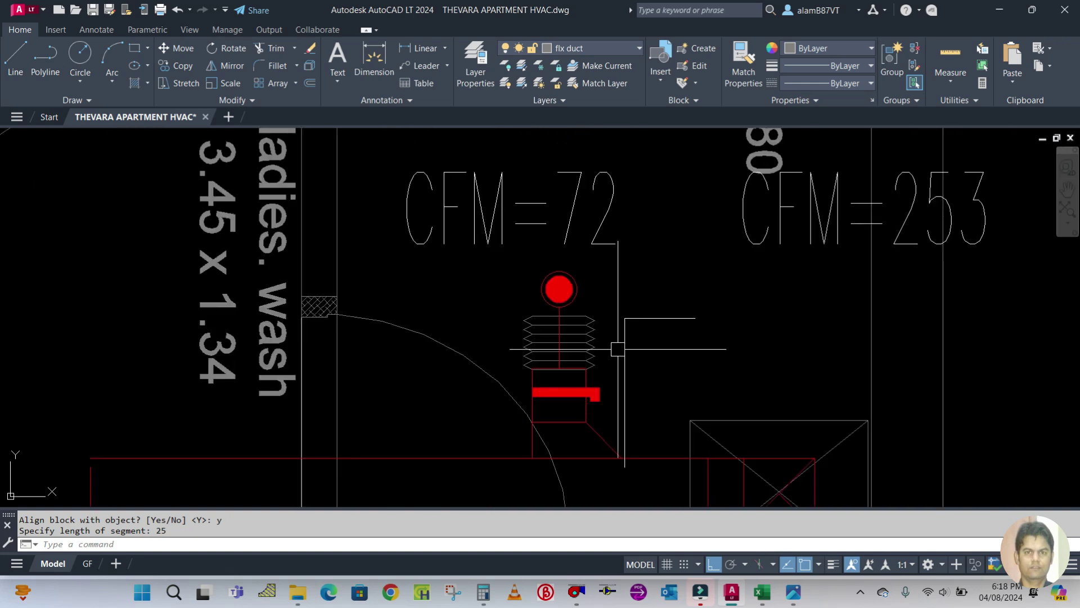
scroll(569, 359, up, 6)
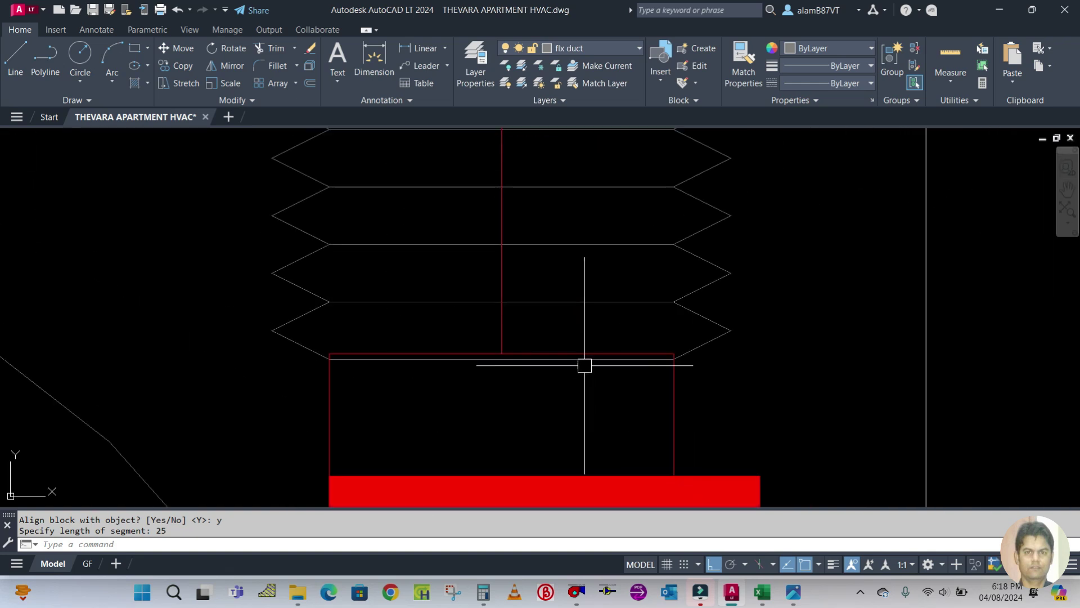
click(704, 343)
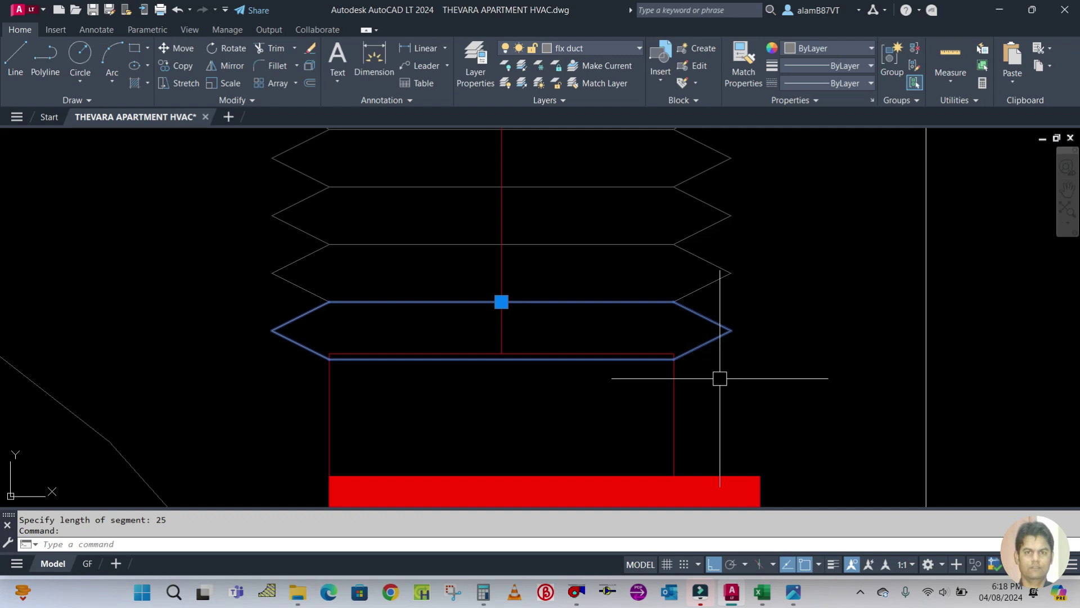
text(E)
key(Return)
Step: Draw two vertical lines joining the lower corners of the flexible duct to the upper corners of the damper box
text(L)
key(Return)
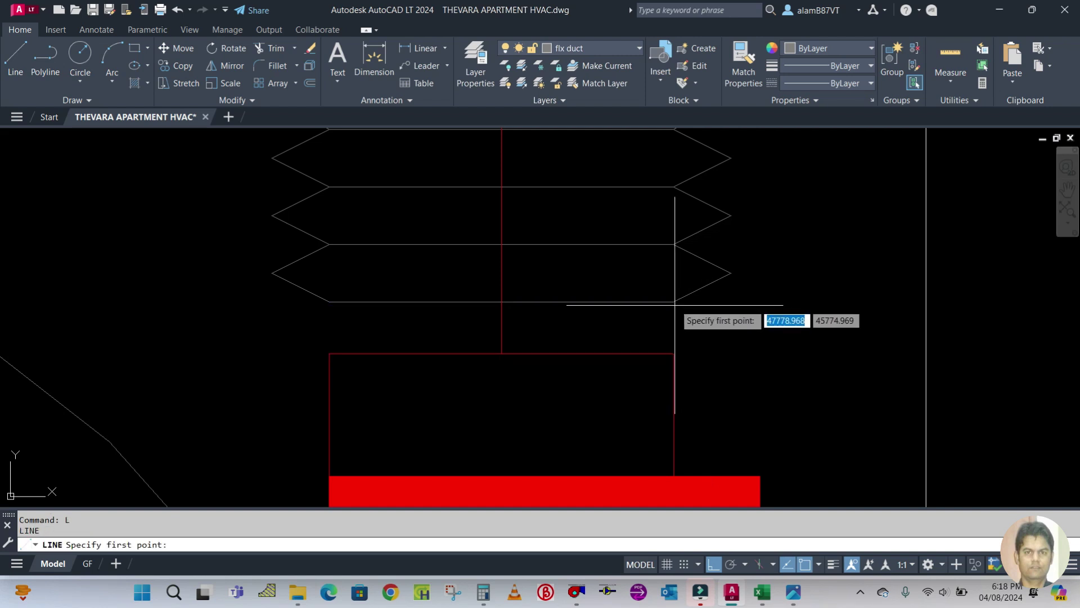
click(674, 302)
click(673, 352)
key(Return)
key(Return)
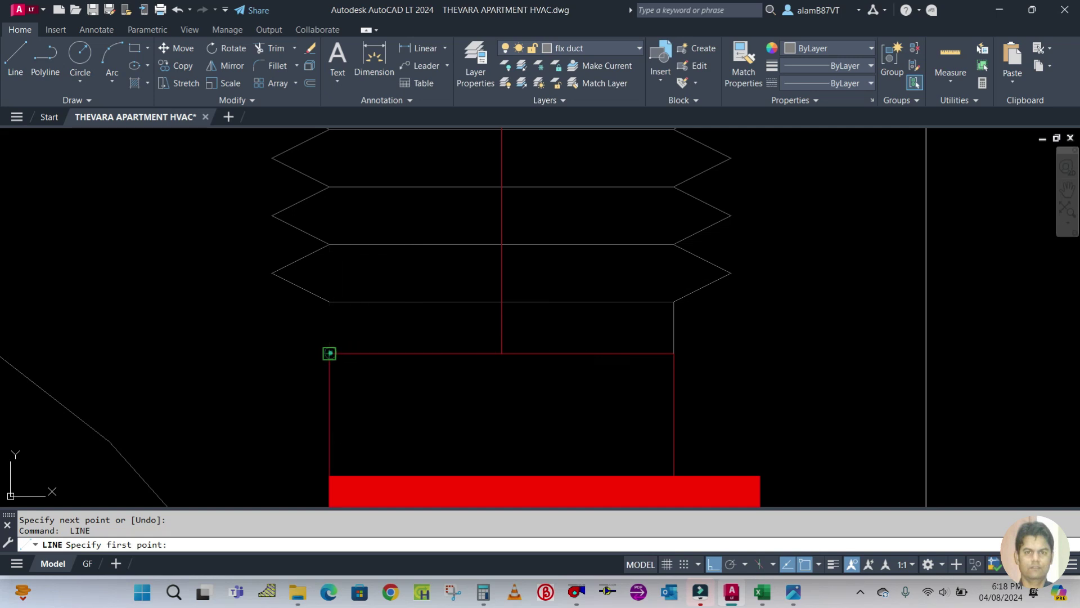
click(329, 302)
key(Escape)
Step: Draw two slanted lines from the upper corners of the flexible duct to the sides of the round outlet's outer circle
scroll(427, 367, down, 6)
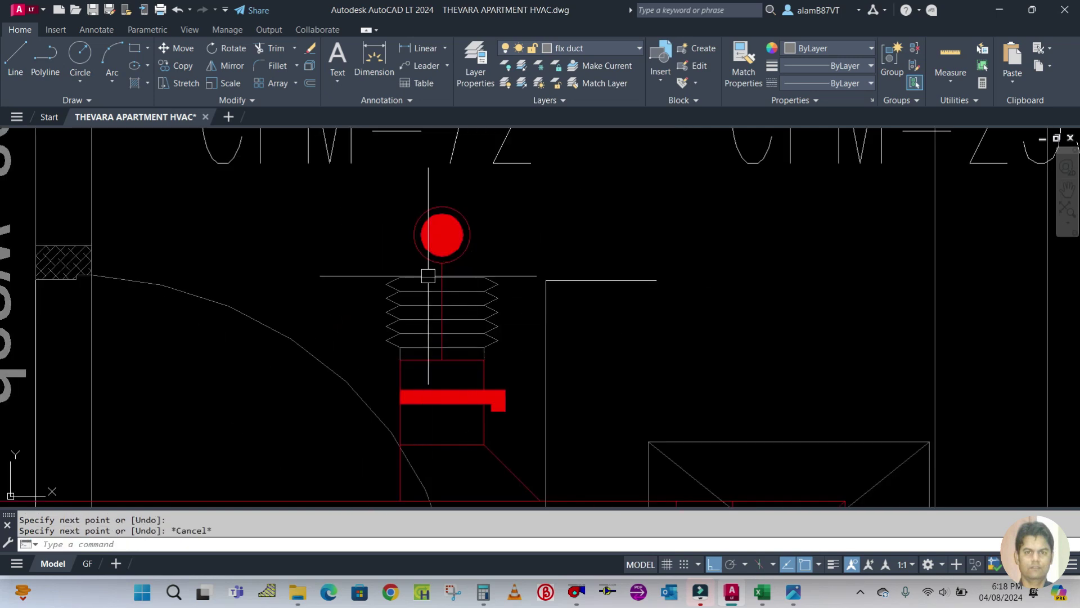
scroll(427, 272, up, 4)
scroll(412, 277, down, 5)
scroll(387, 269, up, 5)
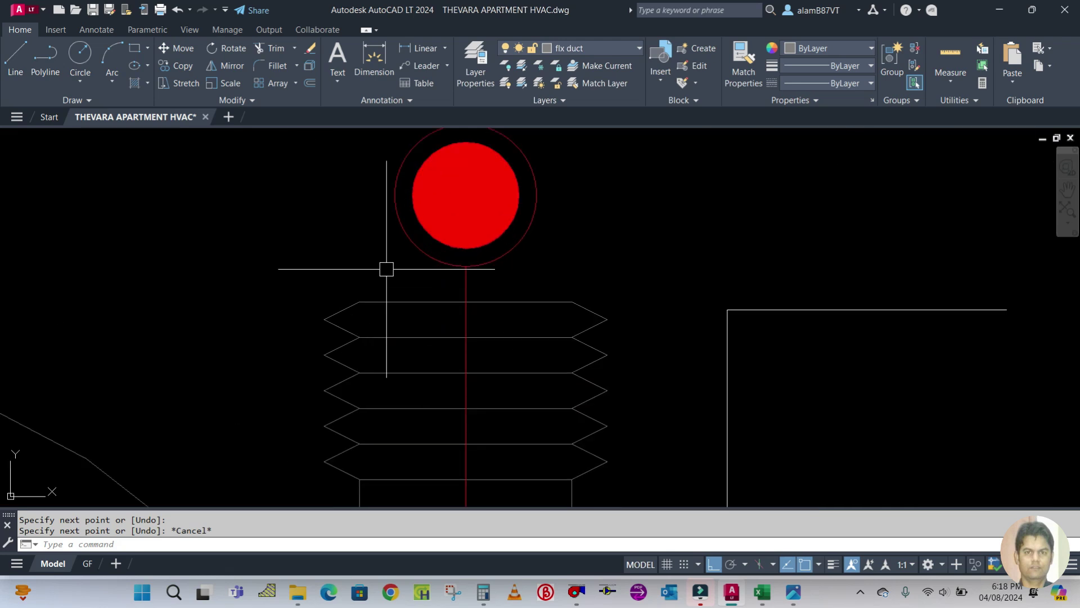
text(l)
key(Return)
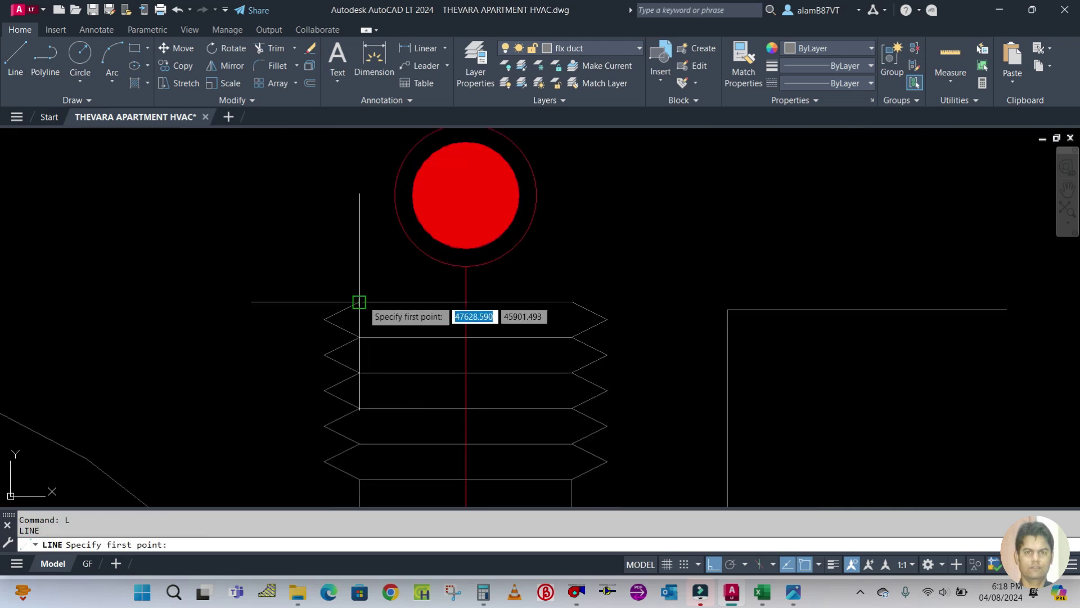
click(359, 302)
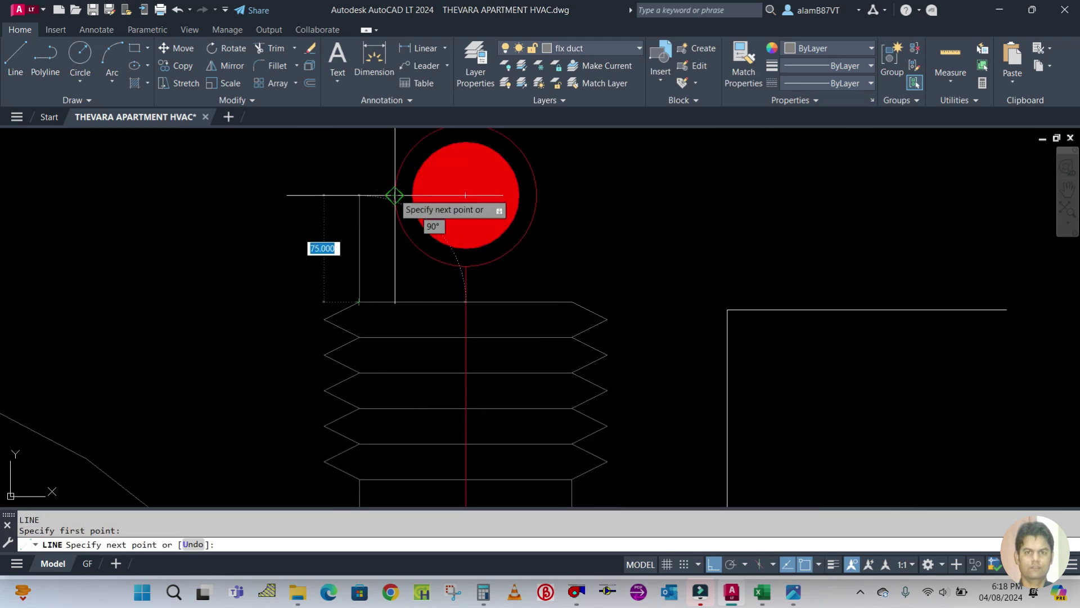
click(397, 178)
key(Return)
key(Return)
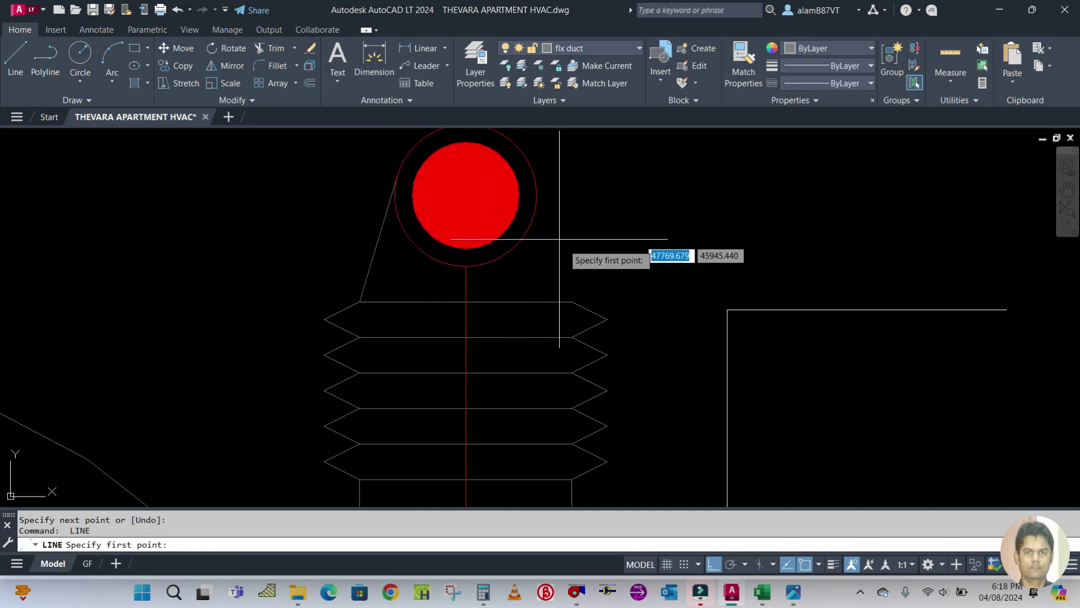
click(572, 302)
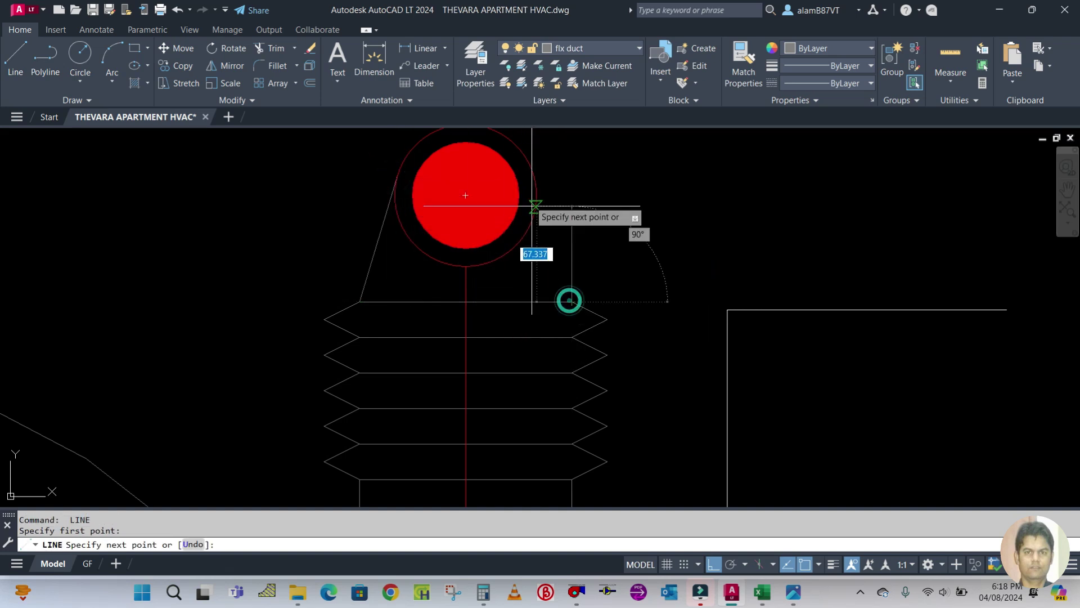
click(533, 172)
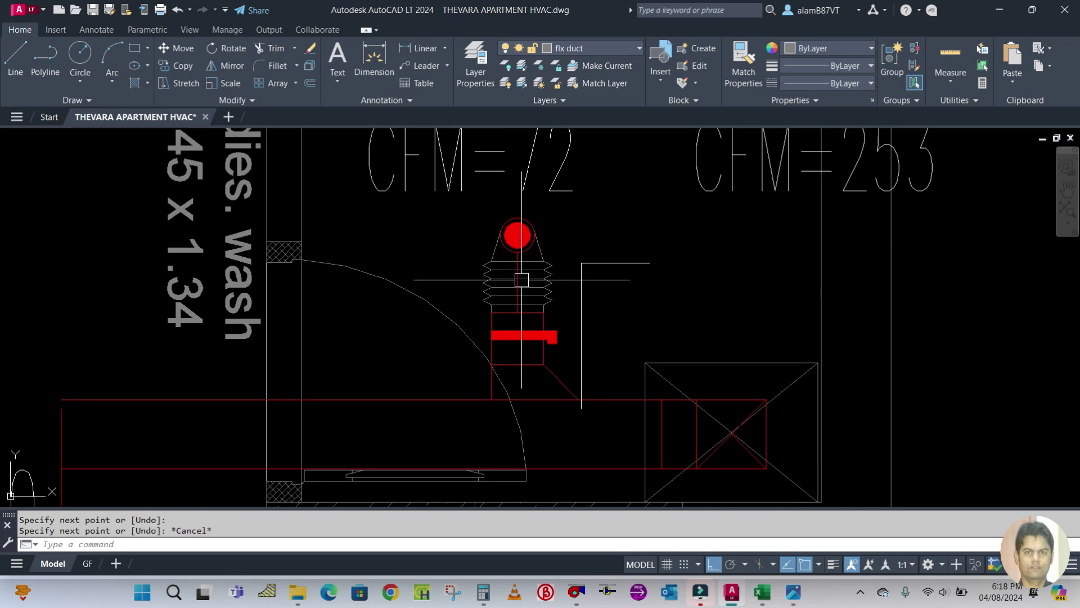
Step: Erase the red centre line running through the flexible duct
scroll(522, 279, up, 4)
click(529, 249)
text(e)
key(Return)
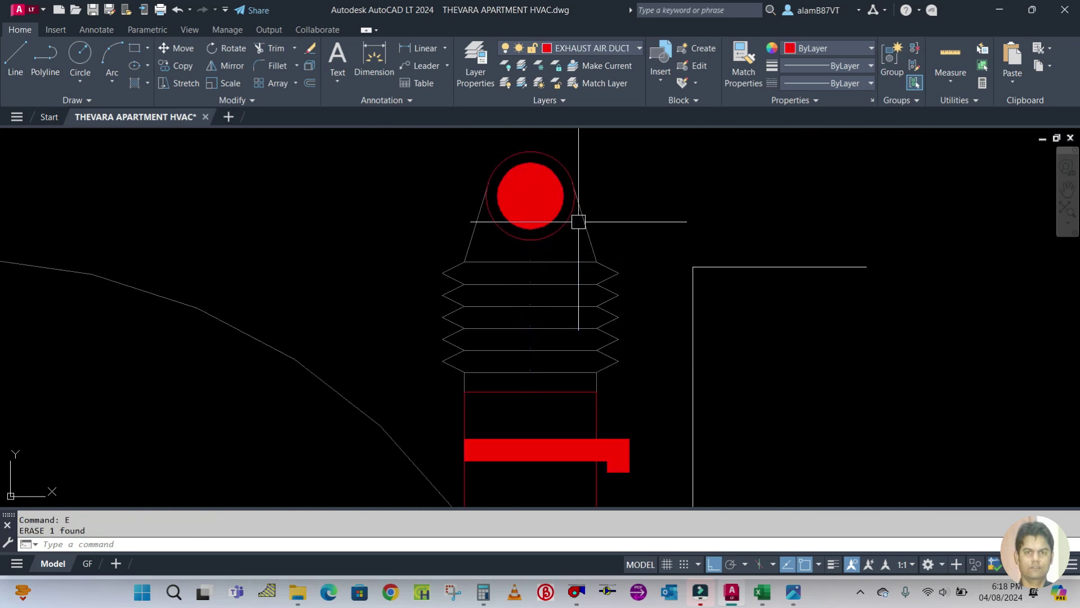
scroll(605, 231, down, 4)
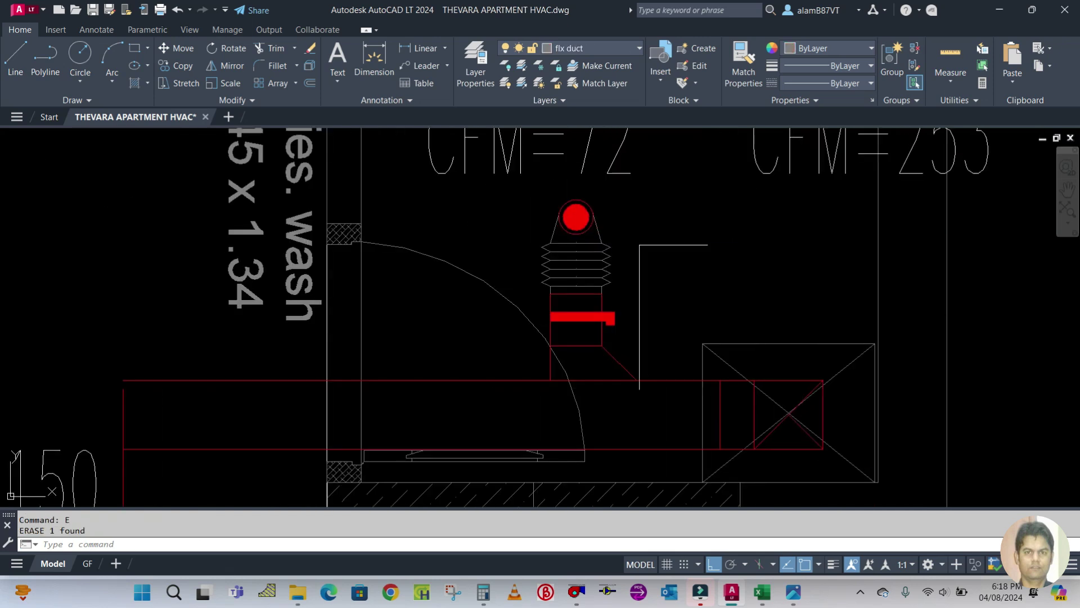
Step: Erase the white L-shaped leader line between the flexible duct branch and the shaft
scroll(694, 309, down, 5)
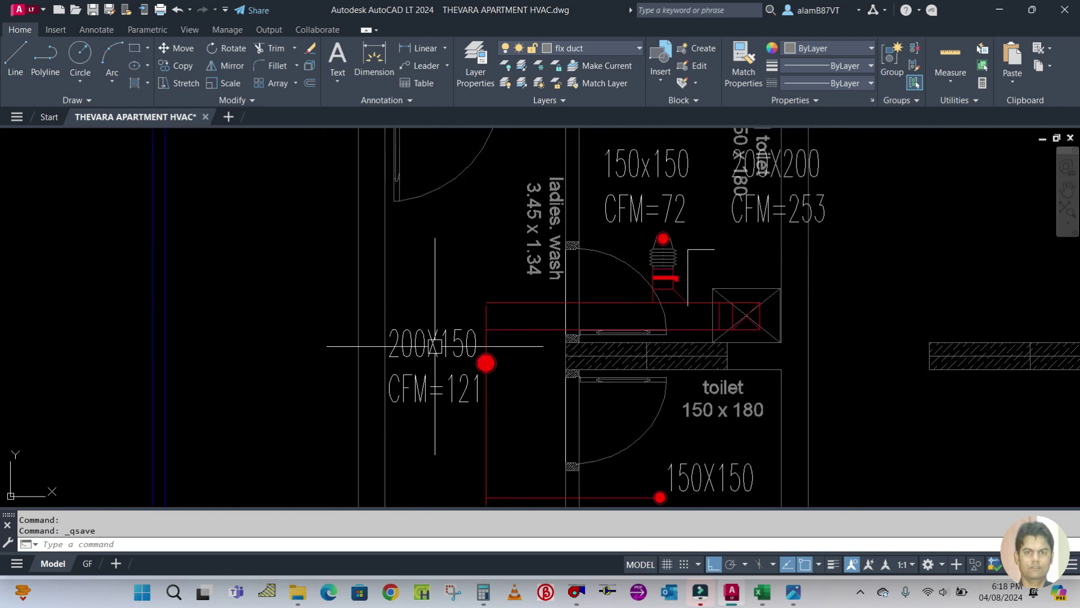
click(688, 273)
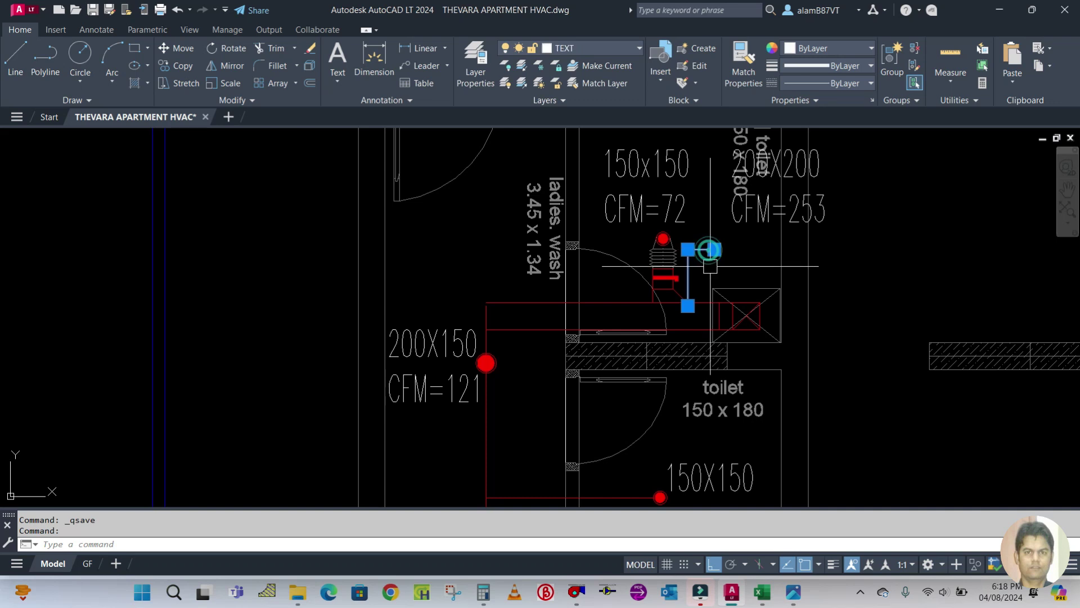
key(Escape)
key(Escape)
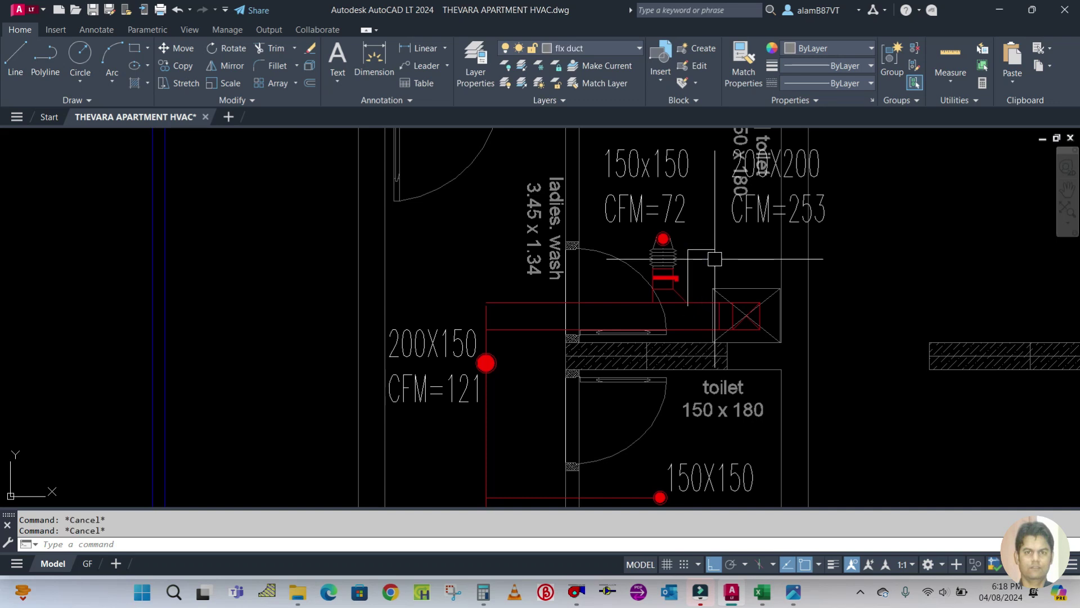
scroll(715, 259, up, 2)
click(705, 251)
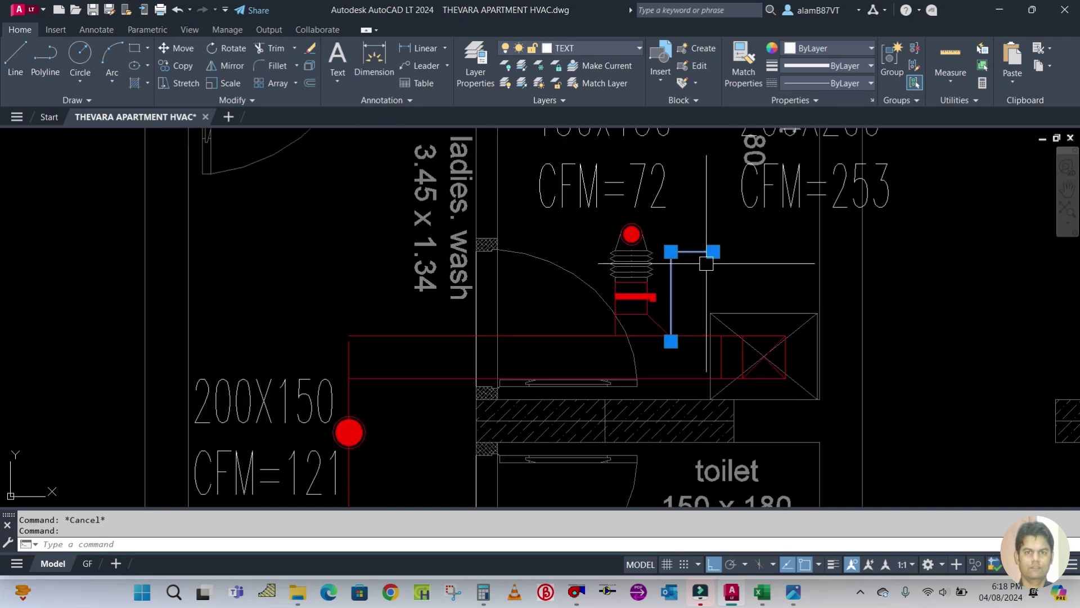
key(Delete)
Step: Move the 200X200 CFM=253 label straight down, closer to the exhaust shaft
scroll(707, 263, down, 2)
text(m)
key(space)
click(742, 225)
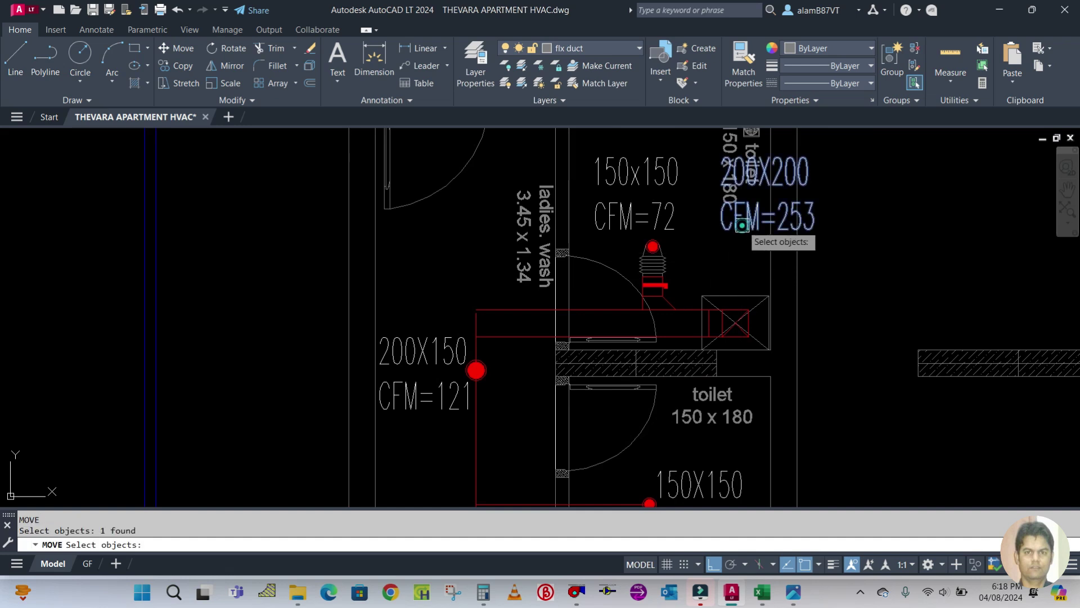
key(space)
click(923, 210)
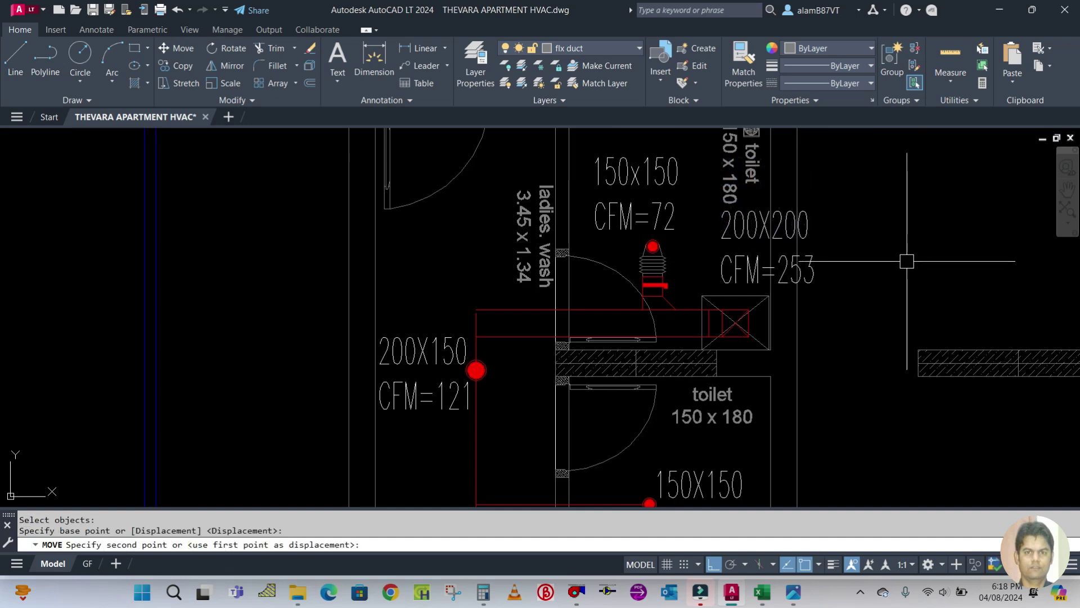
key(Escape)
Step: Offset the vertical exhaust centre line by 200/2 to both sides for the 200 mm wide duct
middle_drag(507, 410, 516, 320)
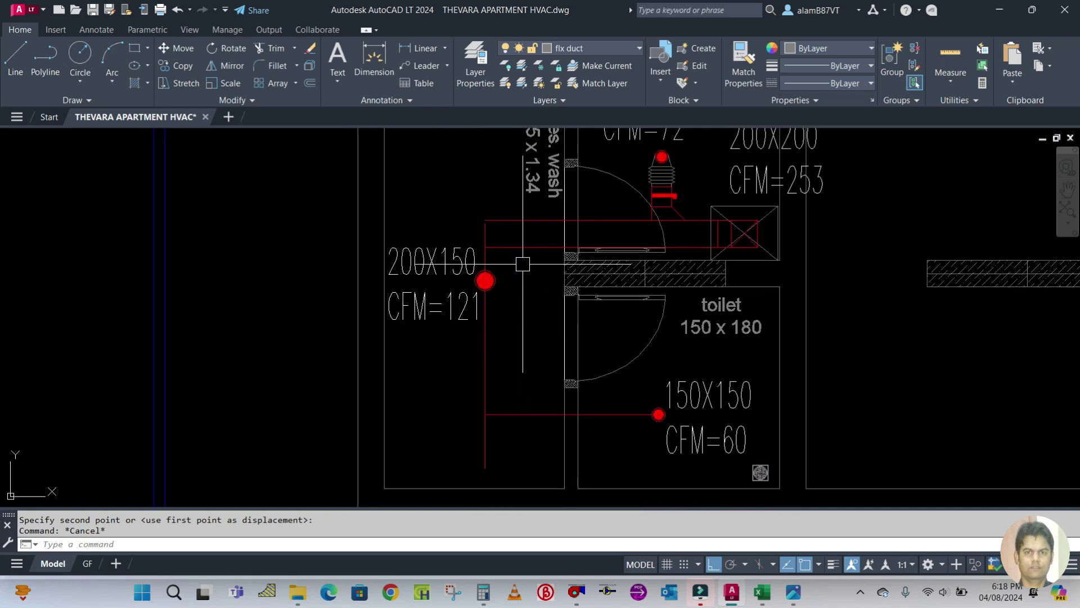
text(o)
key(space)
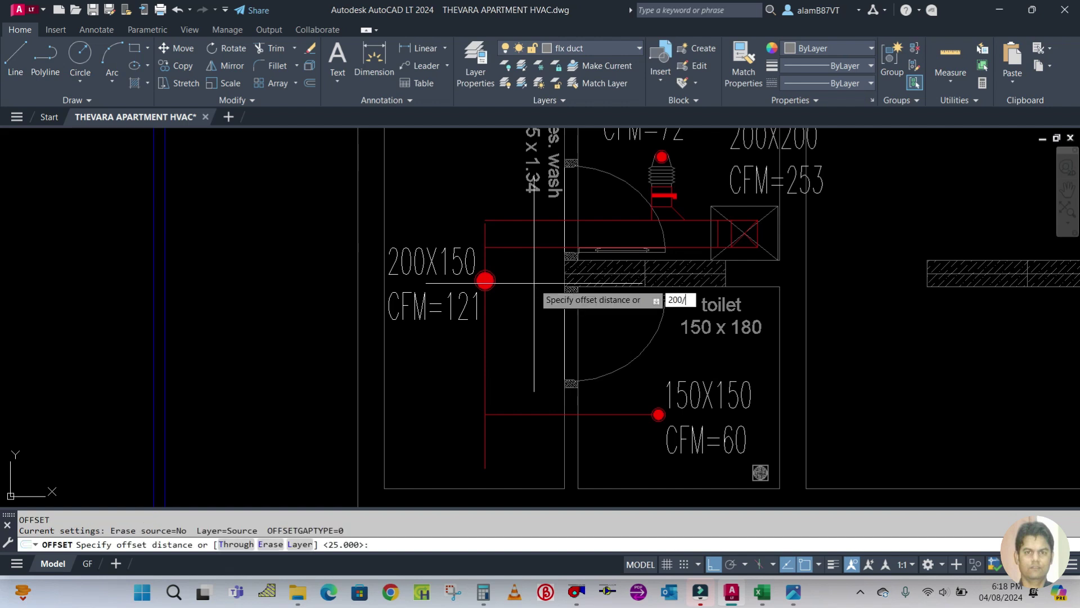
text(200/2)
key(Return)
click(486, 346)
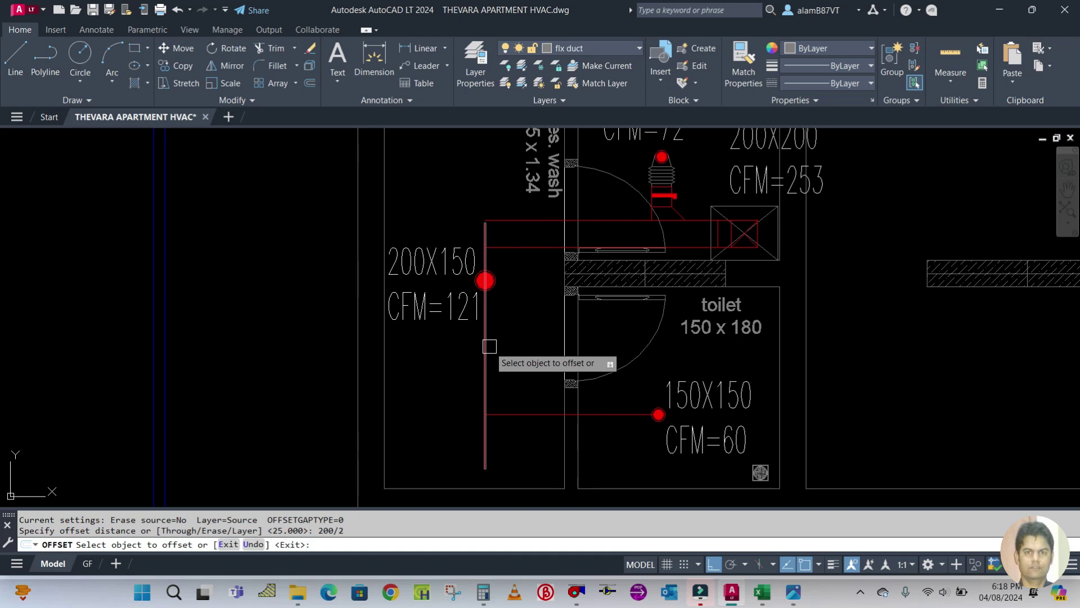
click(497, 346)
click(486, 347)
click(444, 349)
key(Escape)
Step: Fillet the inner corner between the vertical and horizontal duct lines with a radius of 100
scroll(497, 246, up, 6)
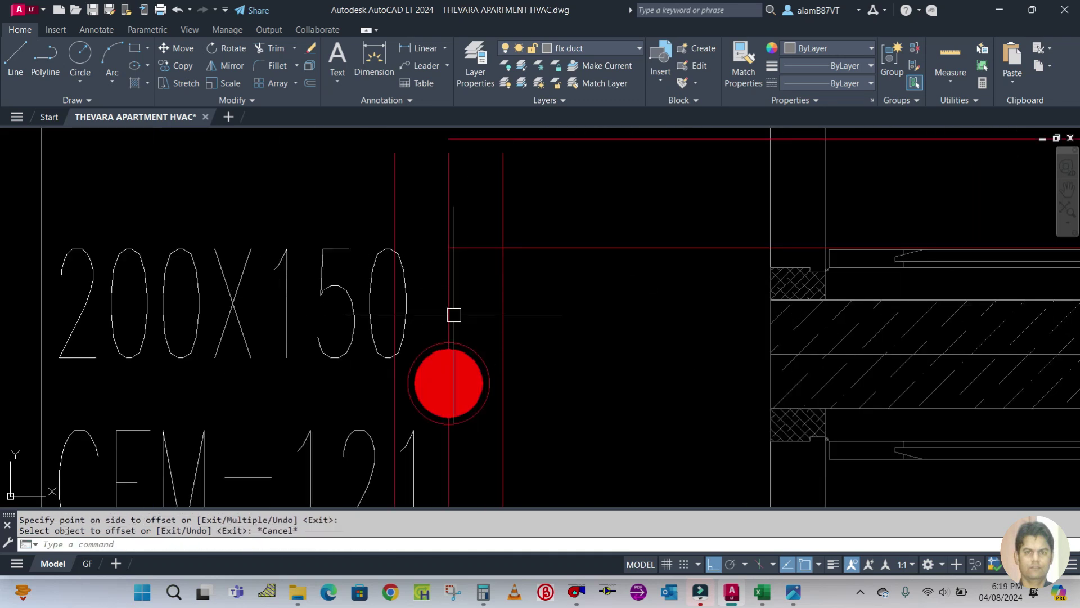
scroll(489, 284, down, 4)
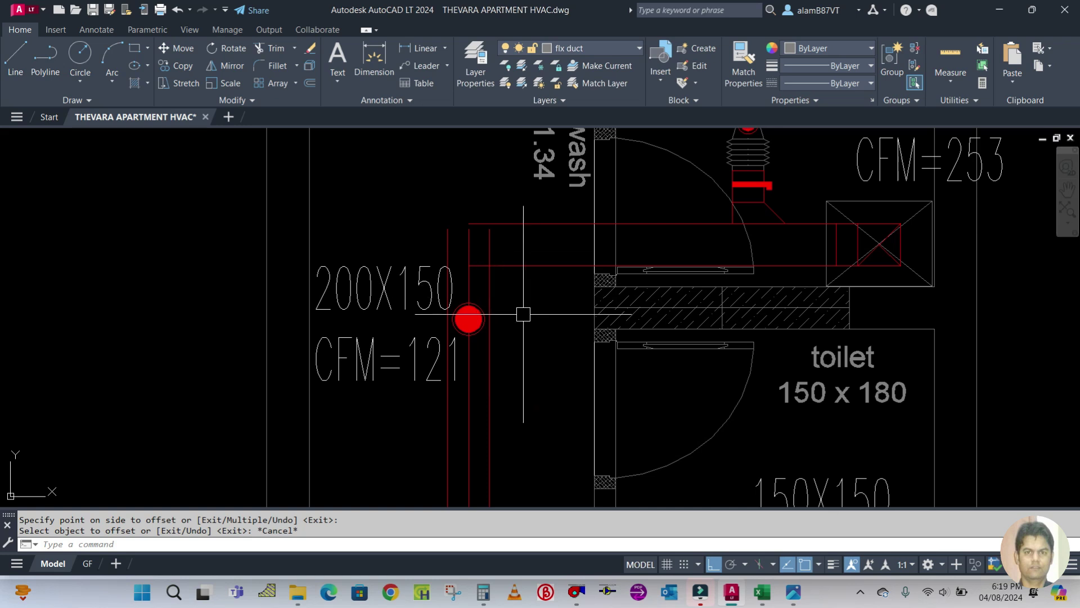
text(f)
key(Return)
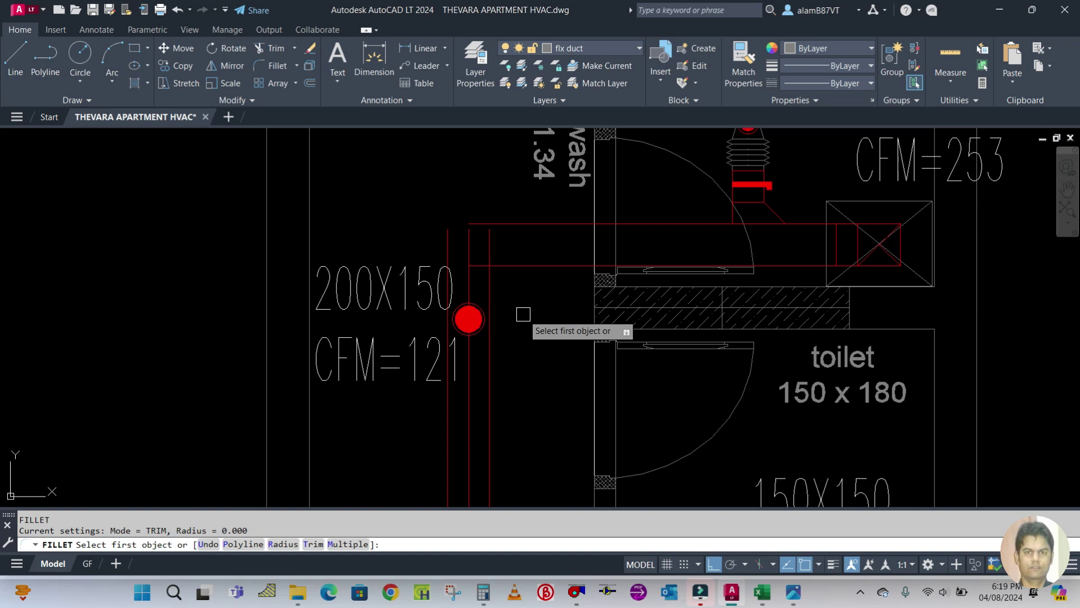
text(r)
key(Return)
text(100)
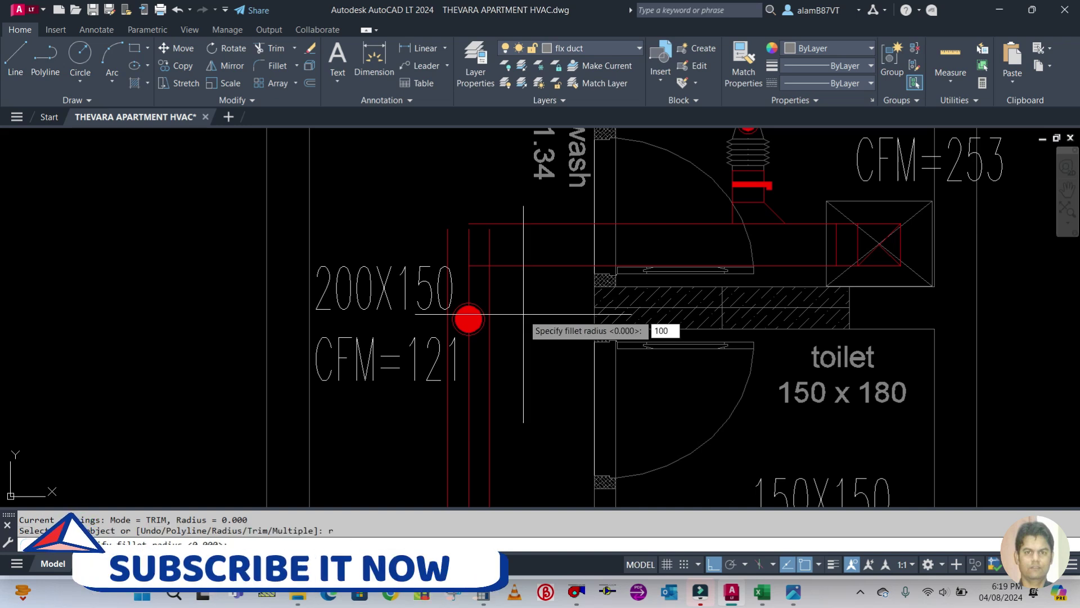
key(Return)
click(489, 315)
click(519, 267)
key(Escape)
key(Escape)
Step: Offset the elbow's inner arc outward by 200 to form the outer arc
text(o)
key(Return)
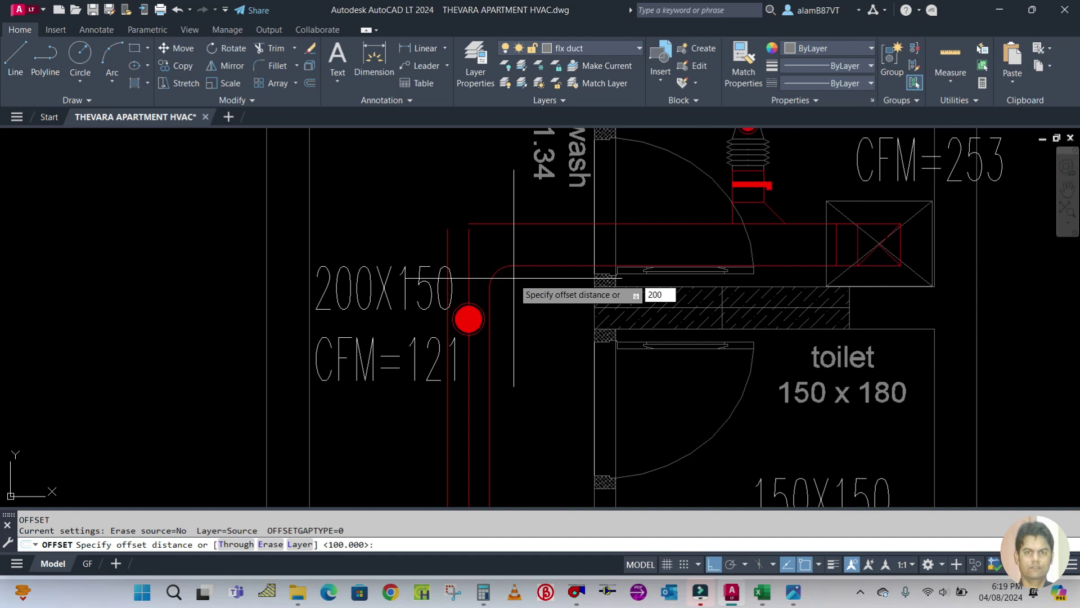
text(200)
key(Return)
click(494, 270)
click(530, 230)
key(Escape)
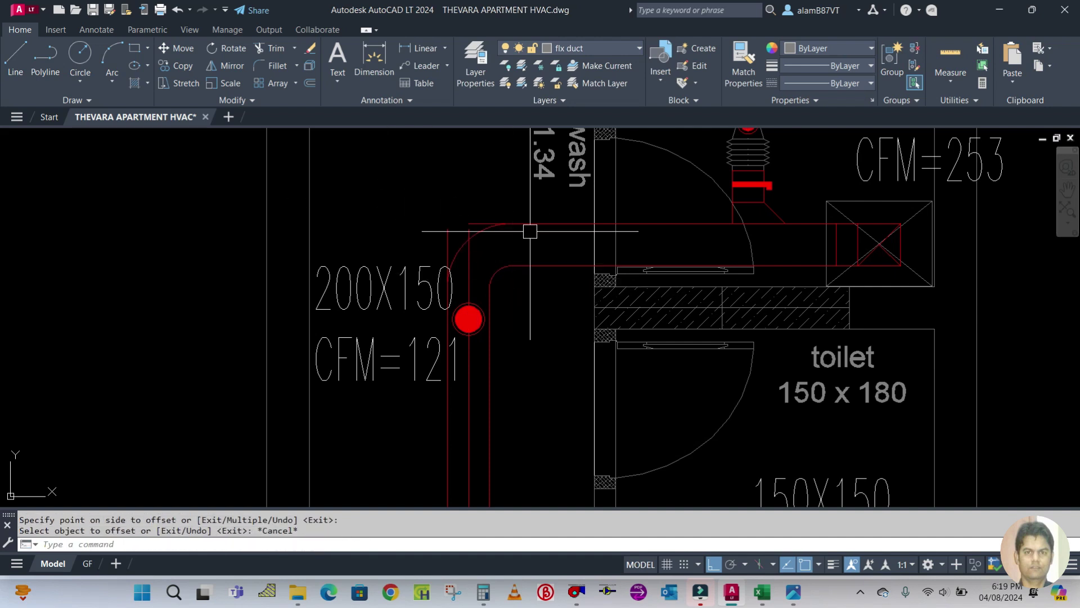
scroll(530, 231, up, 5)
scroll(528, 232, down, 3)
text(l)
key(Return)
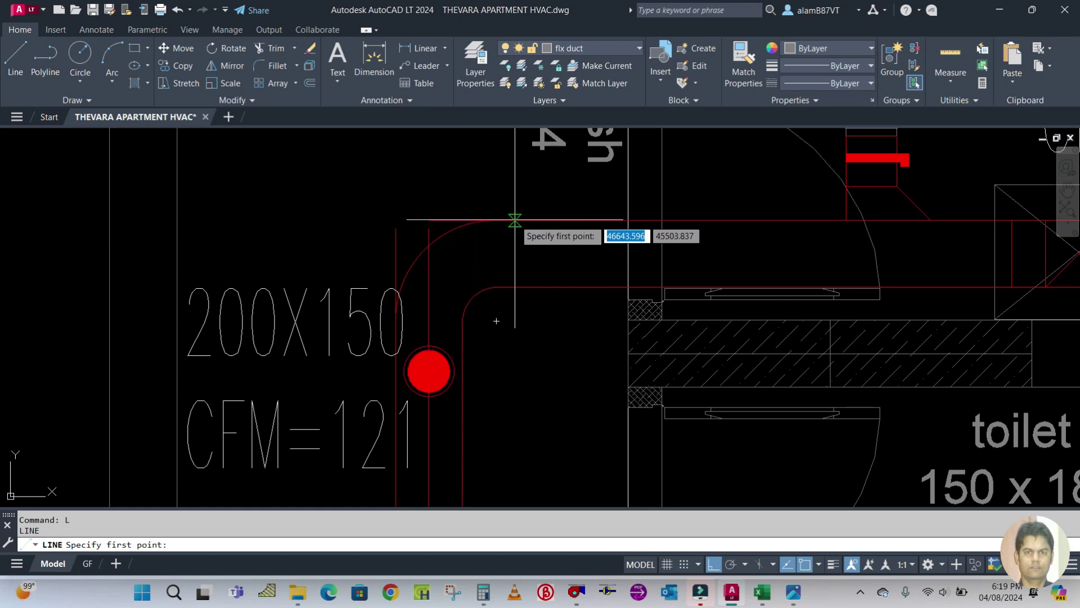
scroll(500, 225, up, 6)
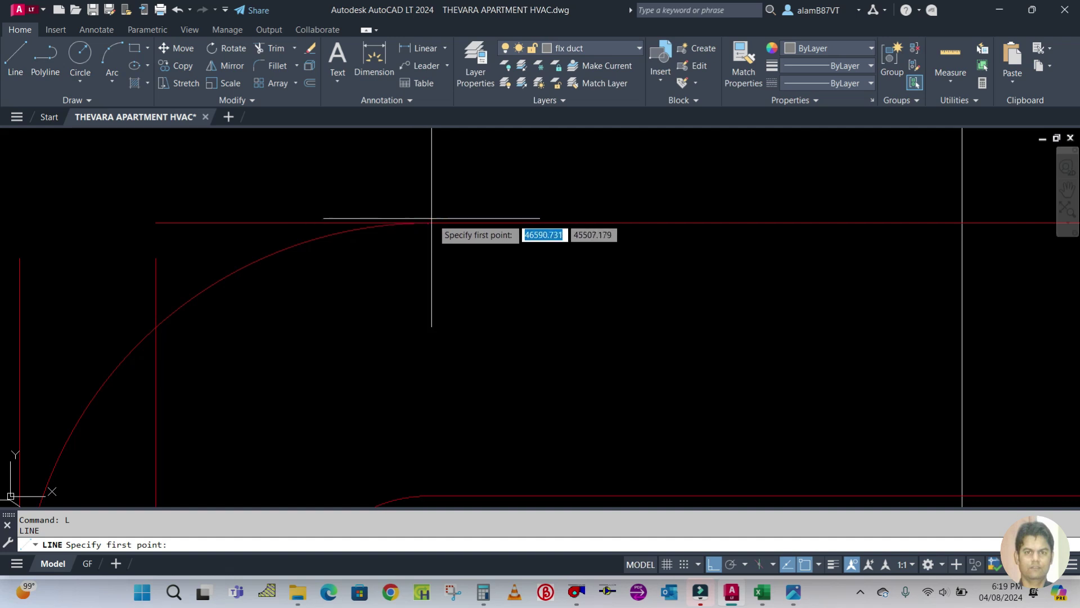
key(Escape)
scroll(478, 225, down, 4)
key(Escape)
text(l)
key(Return)
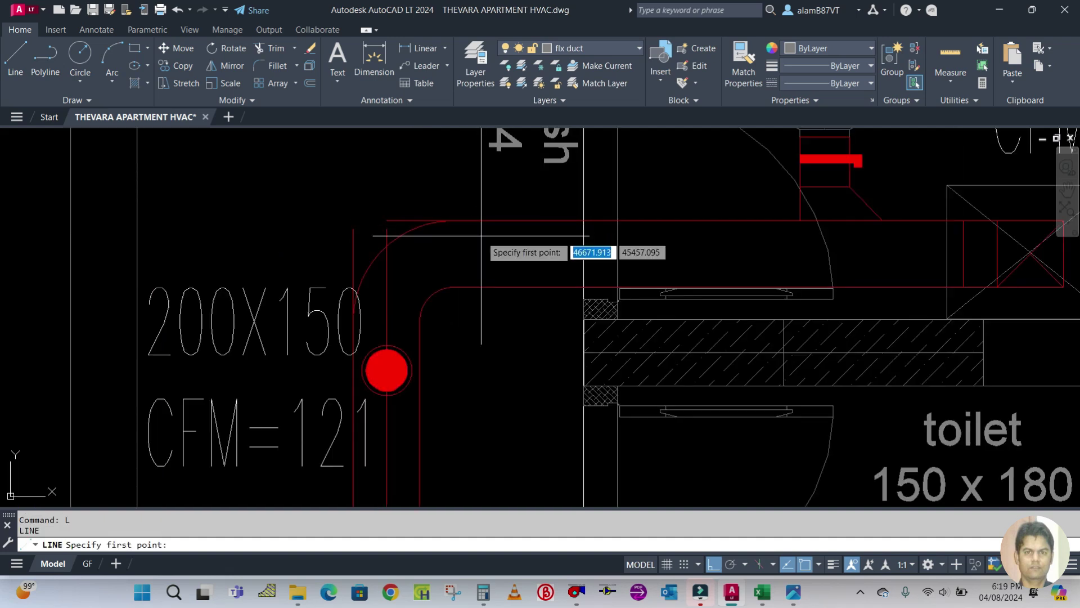
key(Escape)
key(Escape)
Step: Make EXHAUST AIR DUCT the current layer and draw a vertical line across the duct at the elbow's horizontal end
click(513, 214)
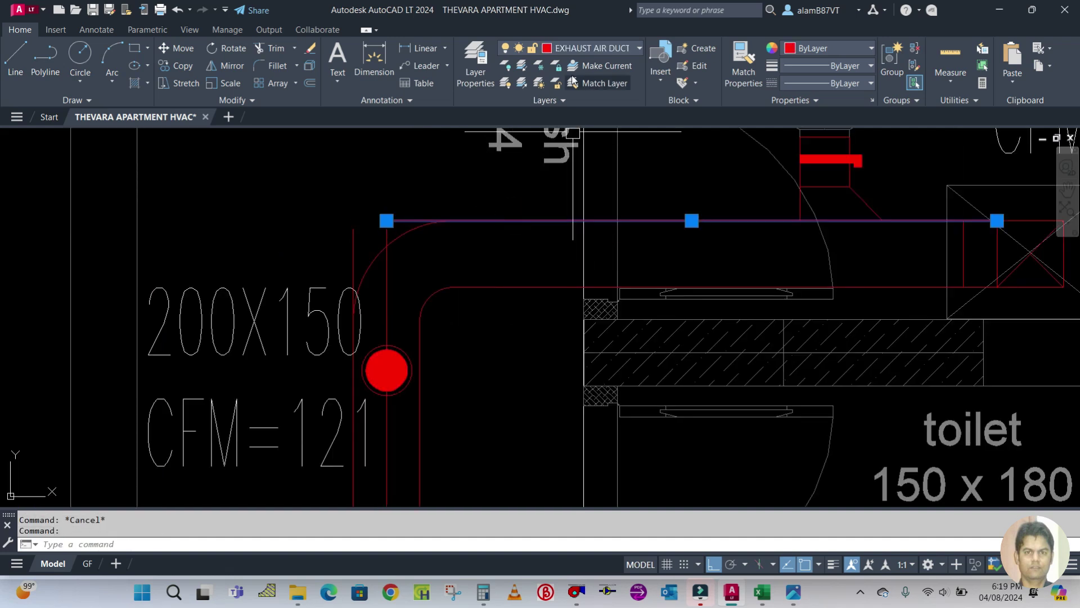
click(601, 66)
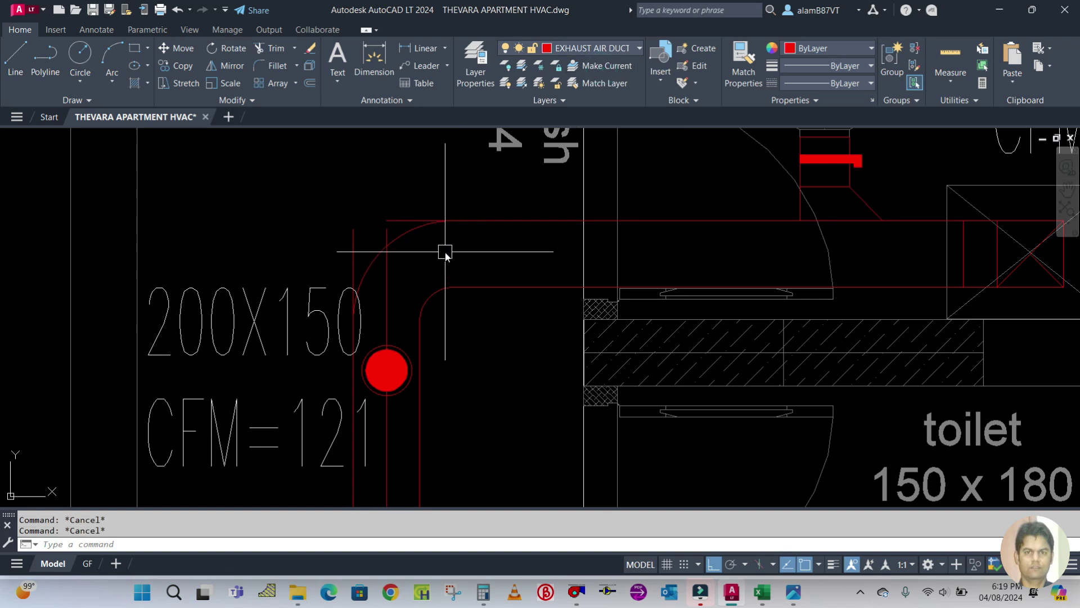
text(l)
key(Return)
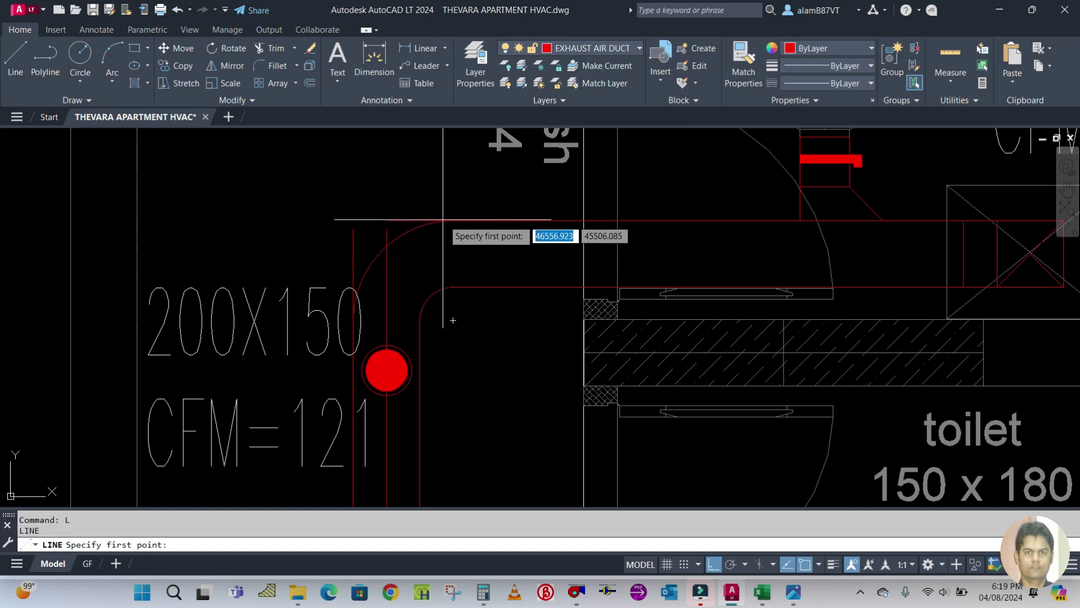
click(453, 221)
click(454, 288)
key(Return)
scroll(488, 270, down, 2)
scroll(428, 262, up, 2)
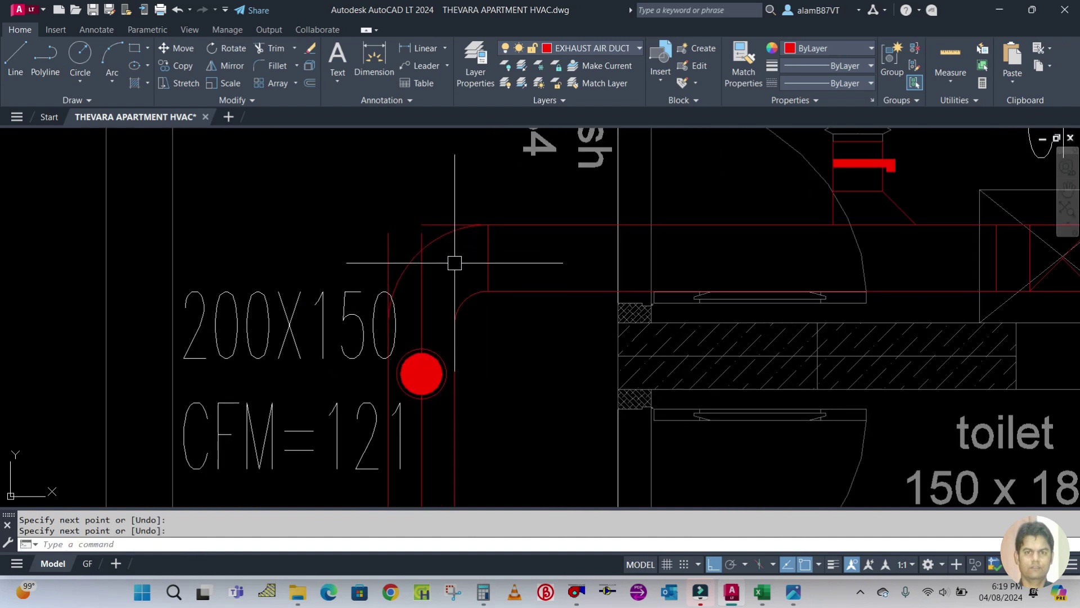
Step: Move the 200X150 CFM=121 label left, clear of the vertical duct's outer line
scroll(505, 243, down, 2)
scroll(461, 326, down, 4)
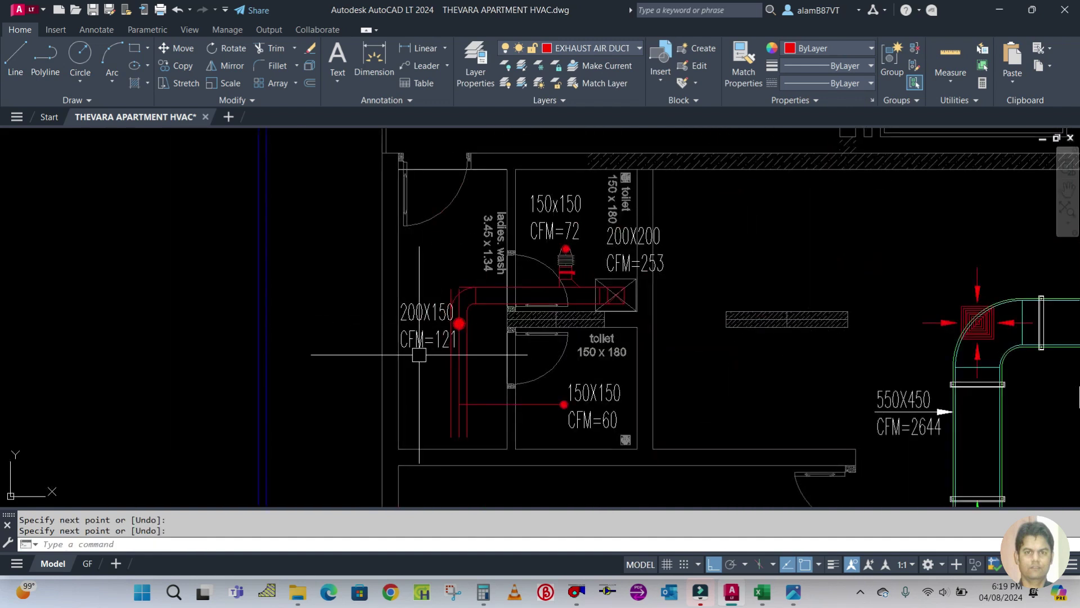
scroll(417, 351, up, 2)
key(Return)
click(434, 336)
key(Return)
click(460, 394)
key(Escape)
key(Escape)
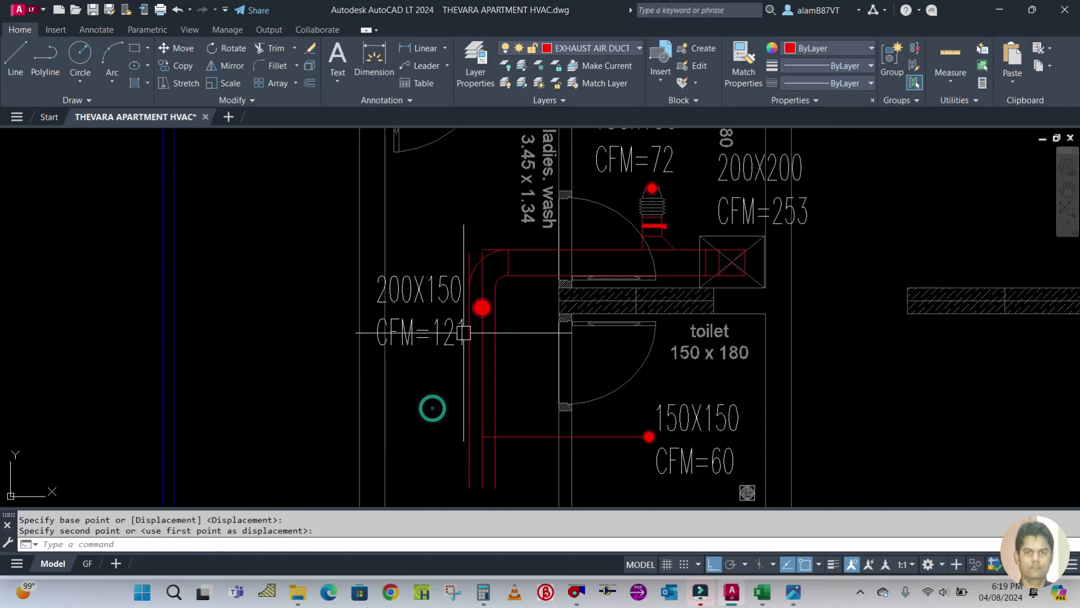
Step: Draw a horizontal line across the duct at the elbow's lower end
scroll(495, 299, up, 4)
text(L)
key(Return)
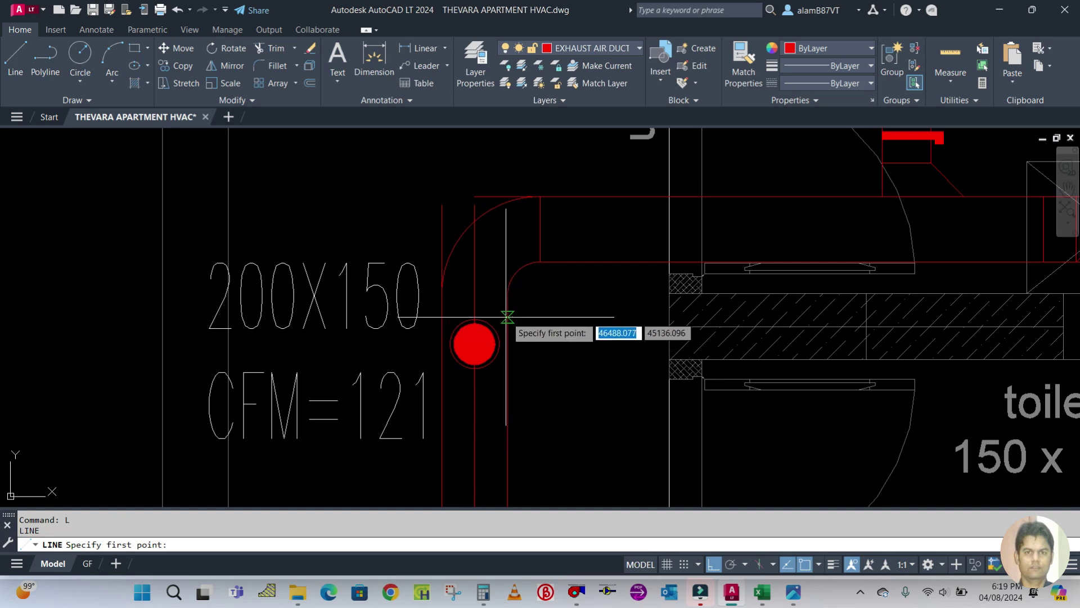
click(442, 294)
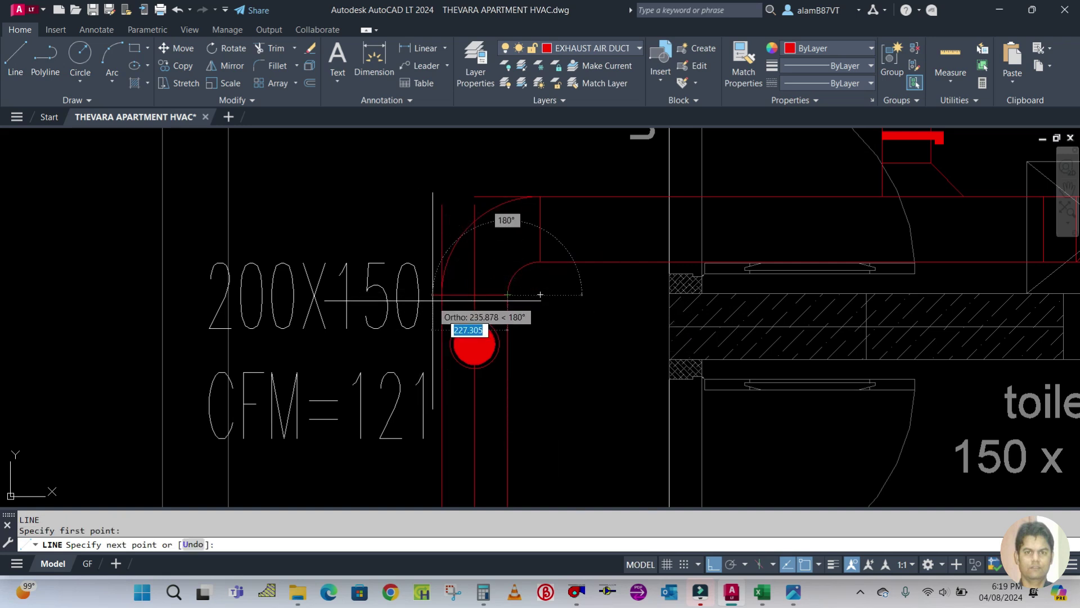
click(508, 295)
key(Return)
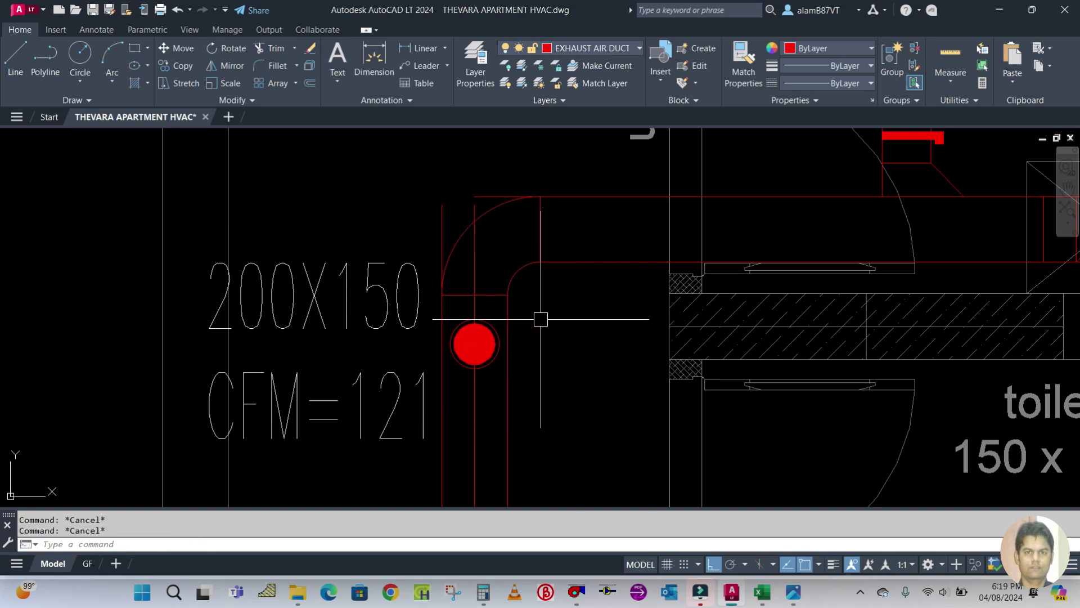
Step: Trim the centre line inside the elbow and the leftover line ends outside its outer arc
text(tr)
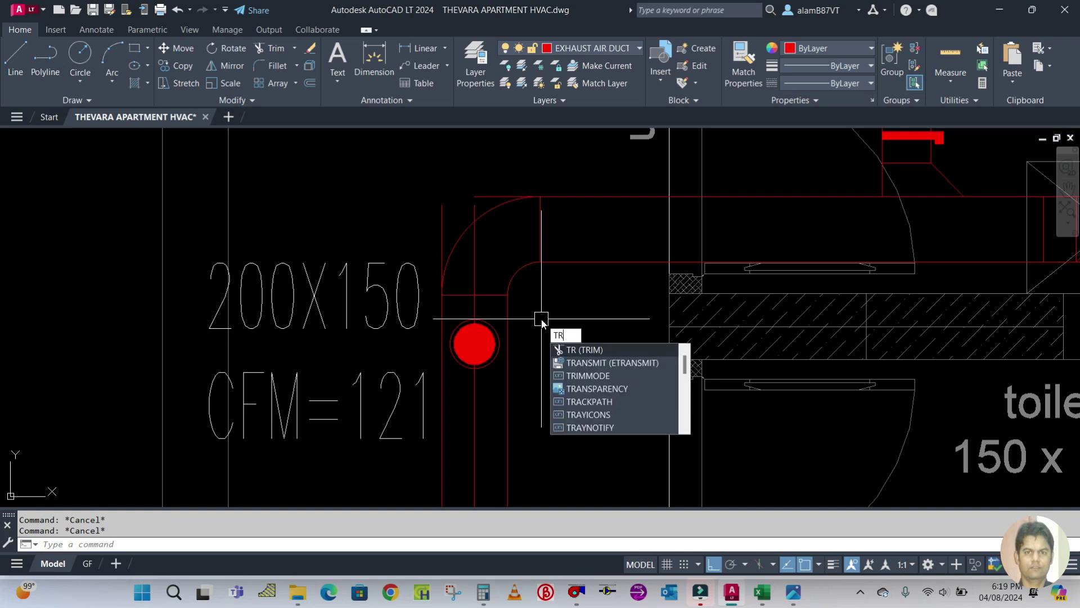
key(Return)
click(475, 261)
click(466, 203)
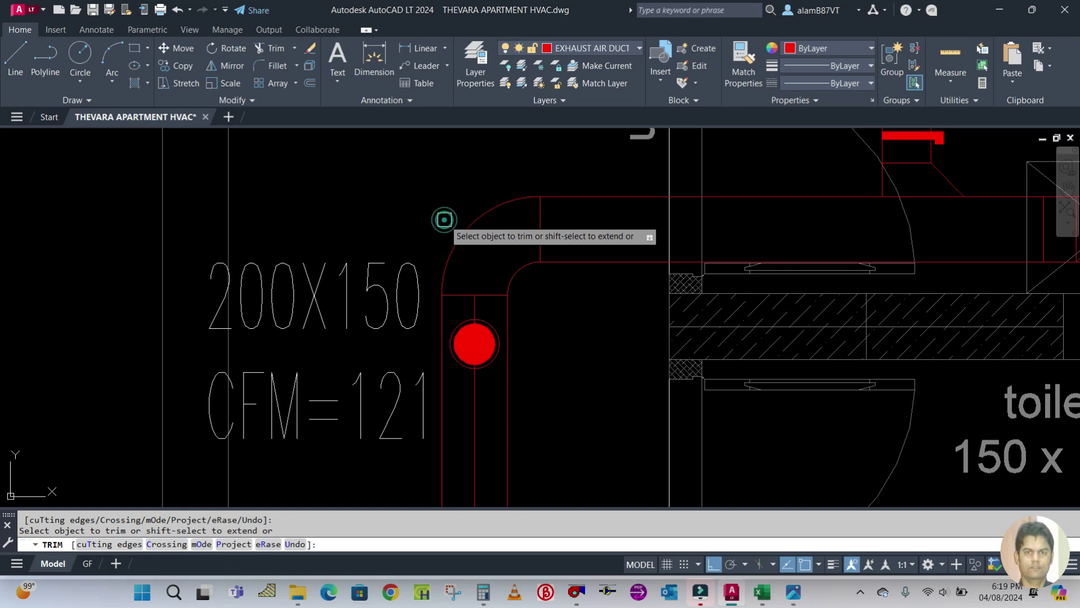
key(Escape)
scroll(532, 243, down, 3)
scroll(551, 305, up, 2)
scroll(545, 241, down, 2)
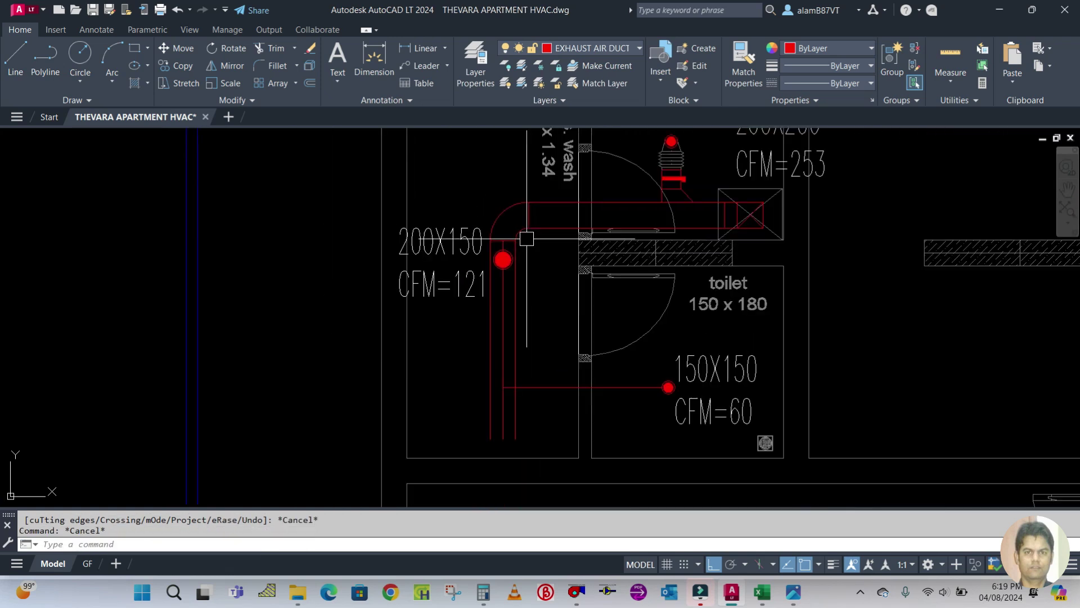
Step: Move the round outlet in the vertical duct straight down, farther from the elbow
scroll(522, 259, up, 2)
text(m)
key(Return)
scroll(501, 281, up, 3)
click(501, 292)
scroll(498, 216, down, 3)
click(490, 208)
key(Return)
click(529, 233)
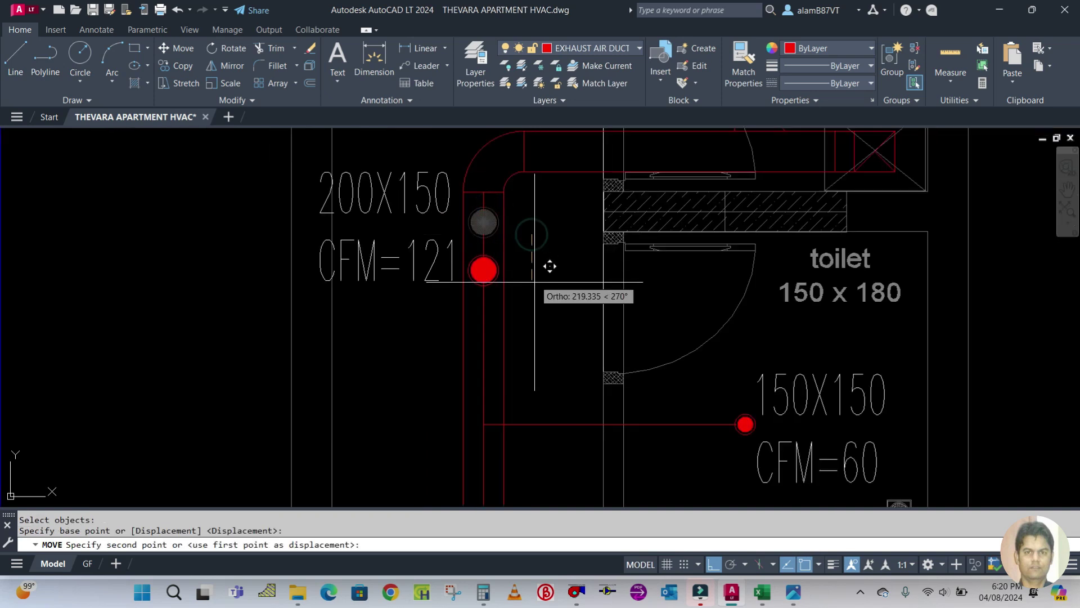
key(Escape)
Step: Offset the horizontal centre line to the CFM=60 outlet by 150/2 to both sides
scroll(526, 204, down, 3)
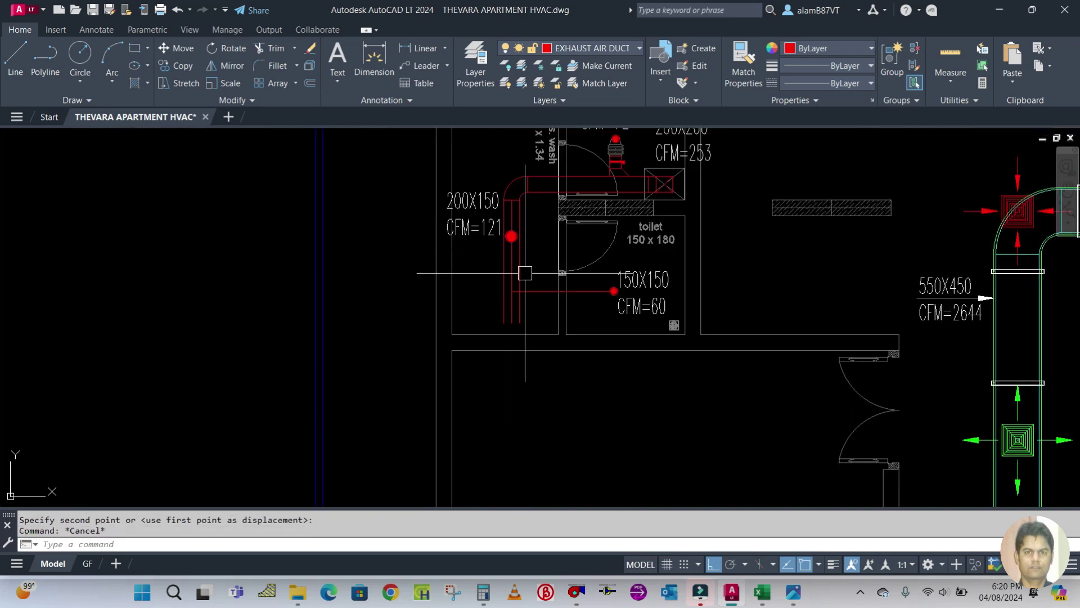
scroll(500, 336, up, 3)
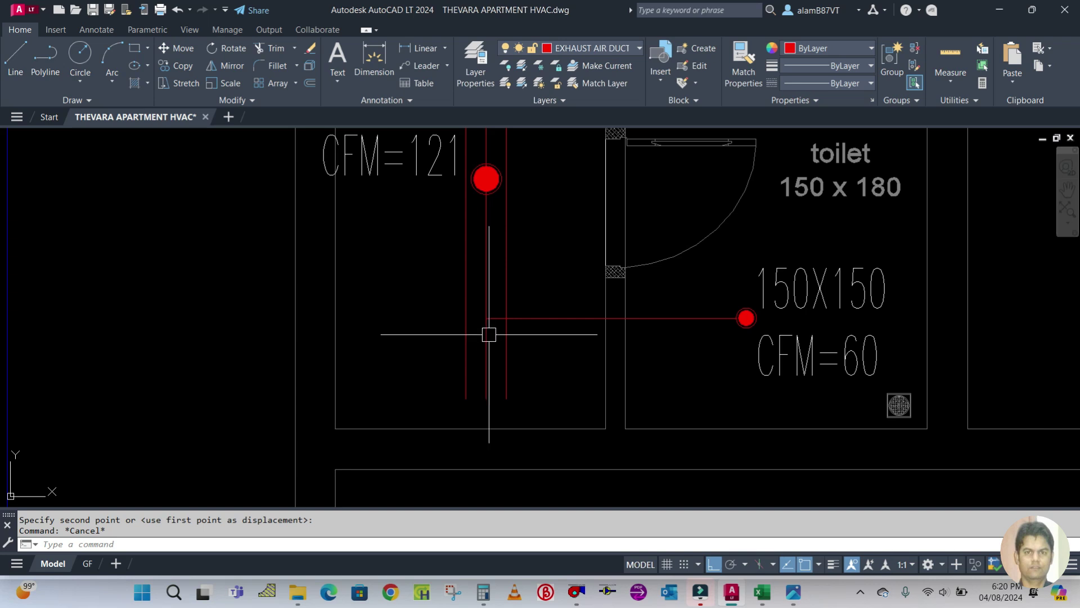
scroll(489, 334, up, 1)
scroll(562, 354, down, 5)
scroll(578, 327, up, 2)
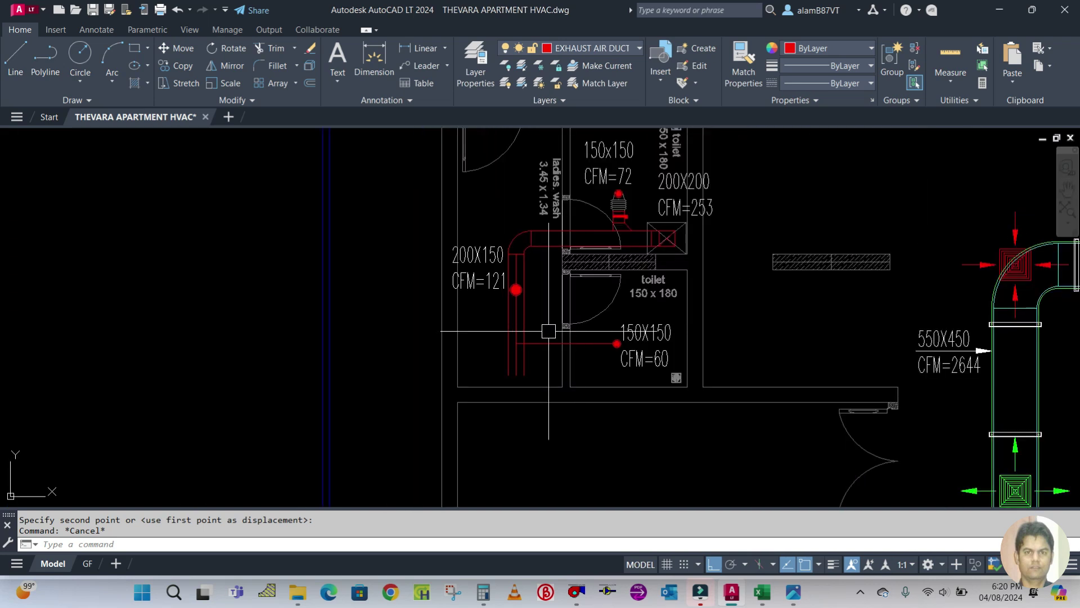
scroll(537, 326, up, 4)
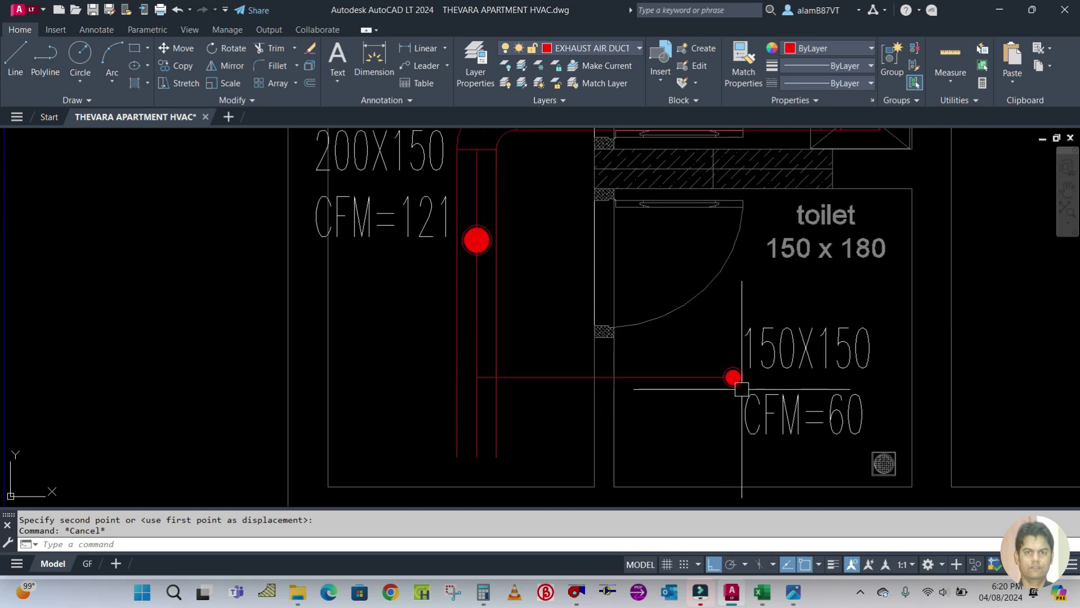
scroll(579, 347, down, 2)
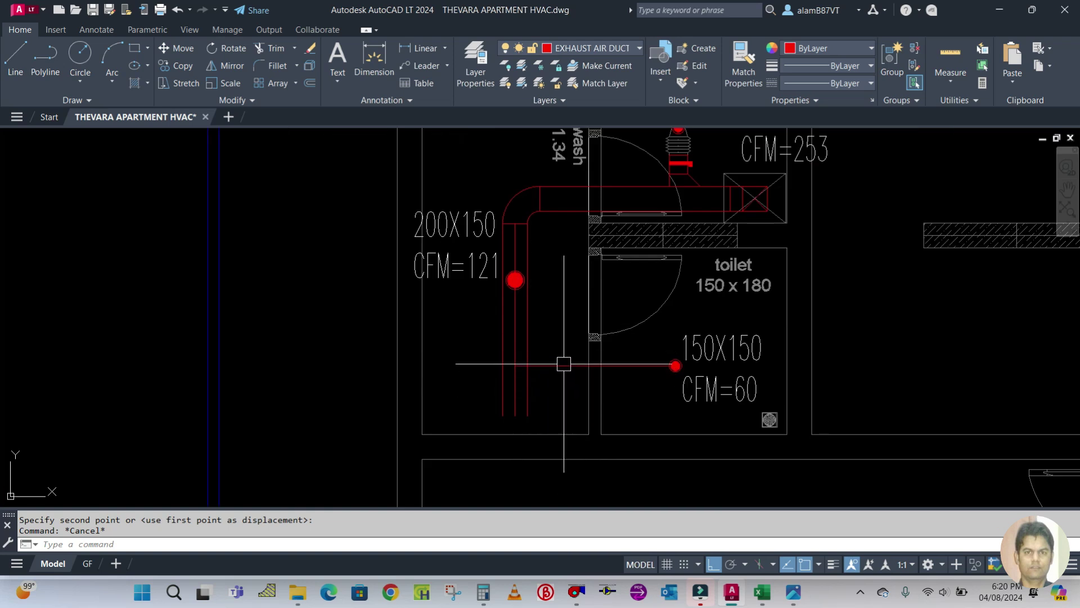
text(o)
key(Return)
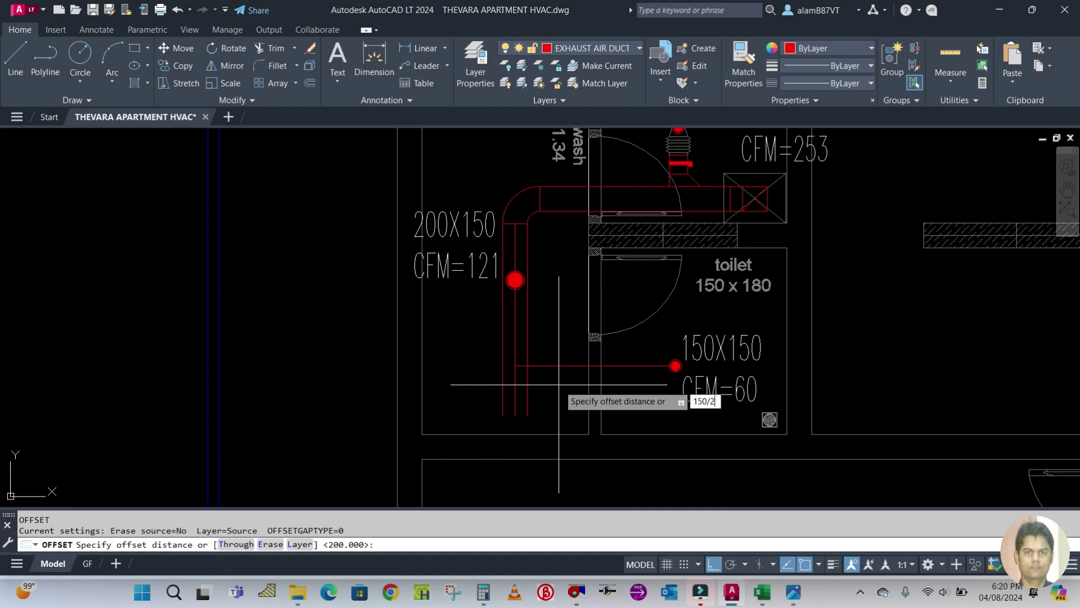
key(Return)
click(557, 366)
click(557, 313)
click(556, 366)
click(555, 384)
key(Escape)
scroll(542, 363, up, 2)
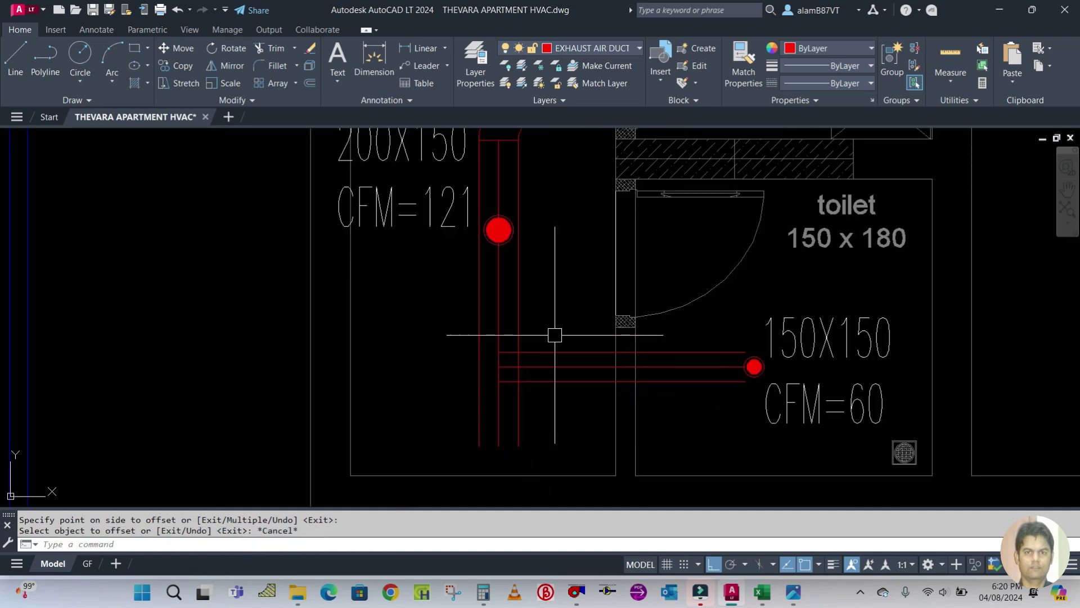
key(Return)
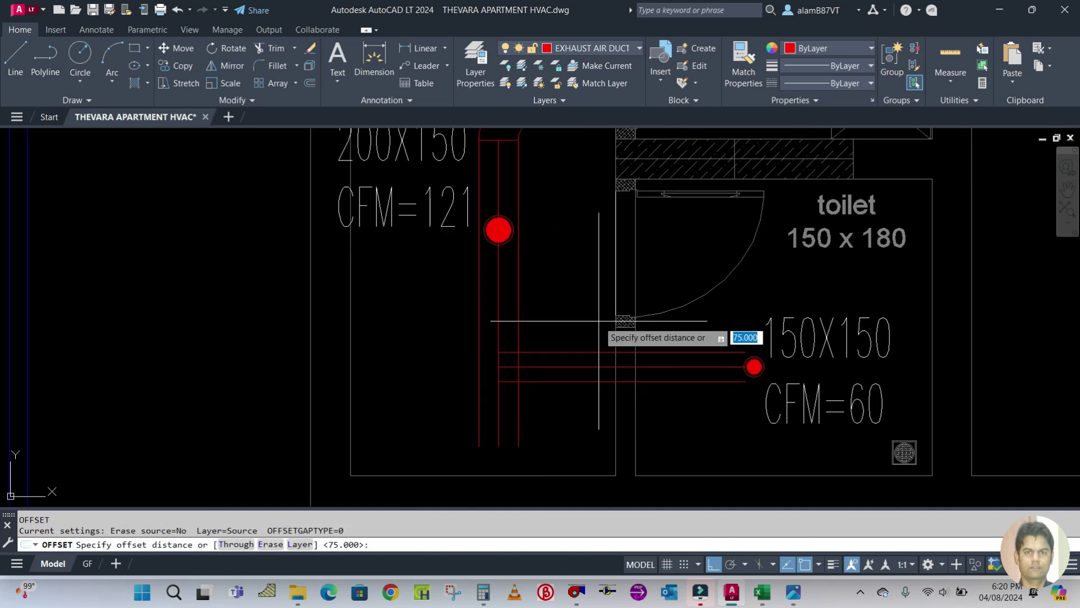
Step: Offset the vertical duct's wall facing the branch by 100 outward and the branch's upper line by 100 upward
key(Return)
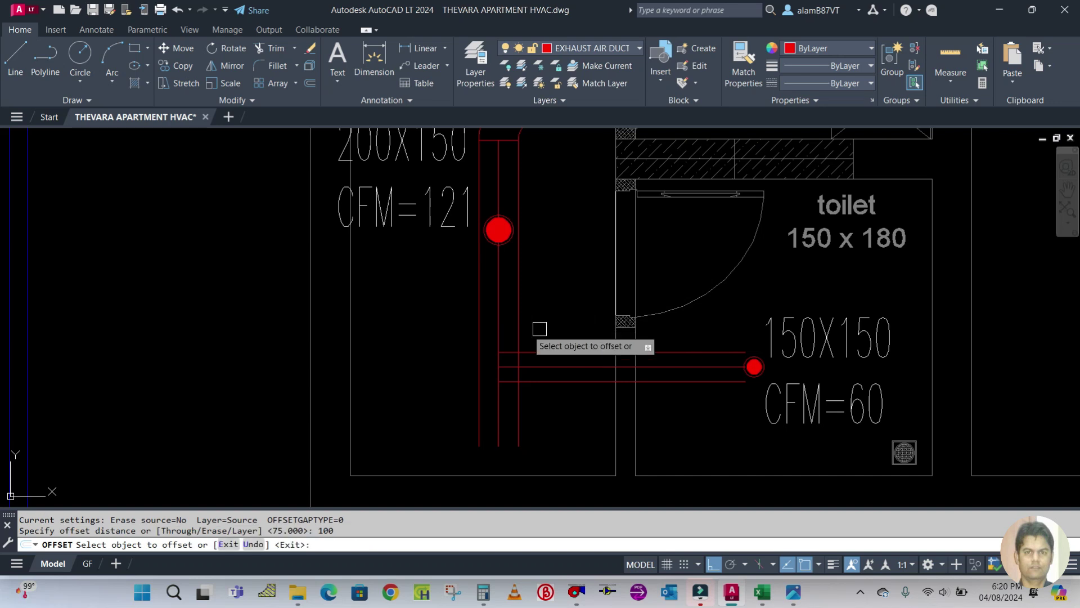
click(524, 312)
click(593, 310)
click(570, 352)
click(569, 268)
key(Escape)
key(Escape)
key(Escape)
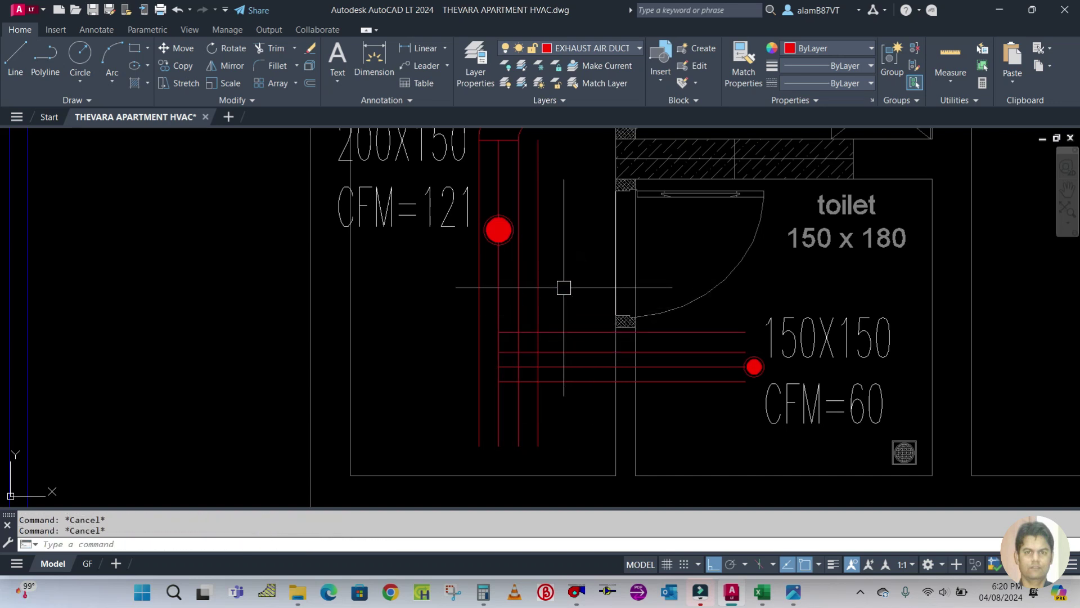
Step: Draw the slanted shoe-neck line from the vertical duct wall down to the branch's upper line
text(l)
key(Return)
scroll(514, 331, up, 2)
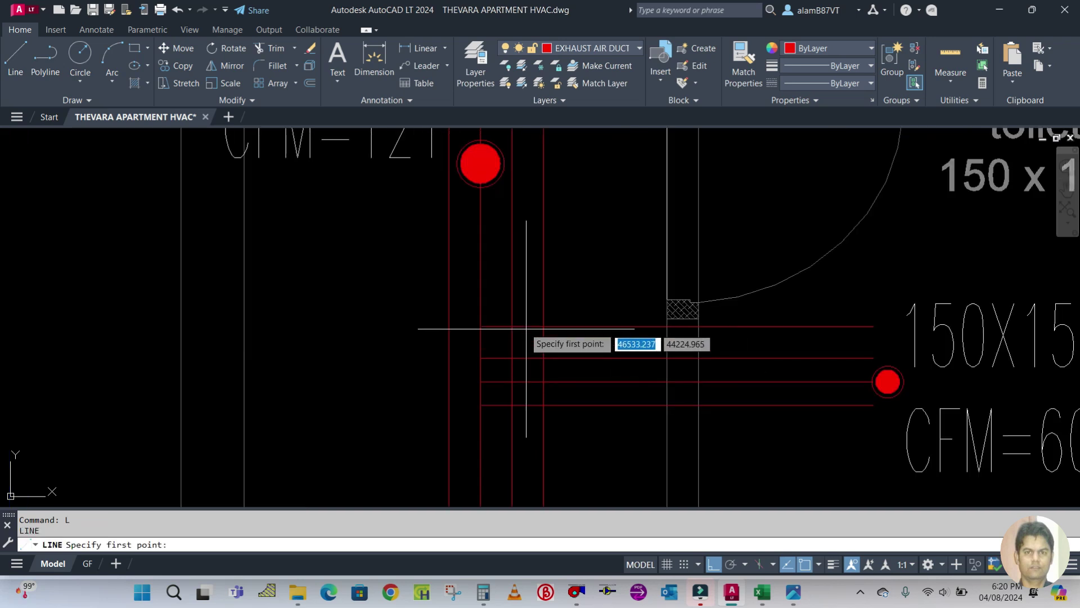
click(513, 330)
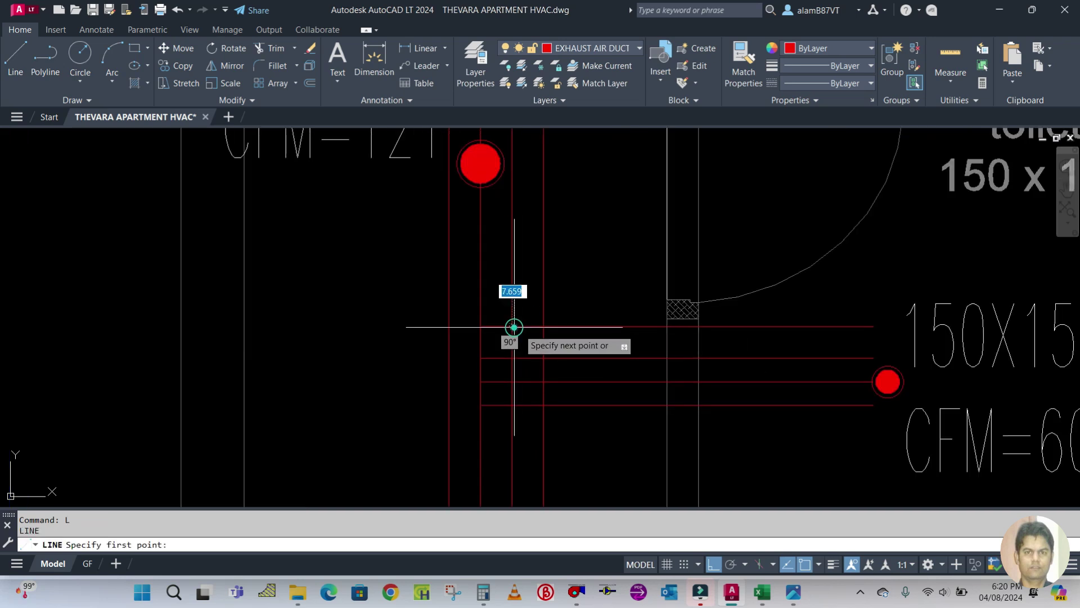
click(543, 357)
key(Return)
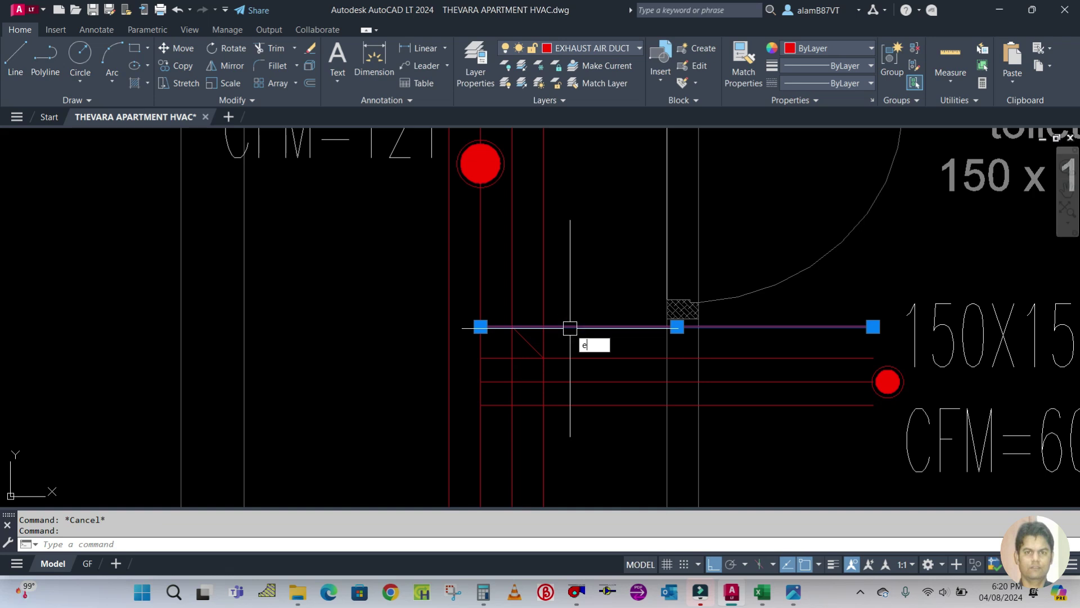
Step: Erase the upper offset guide line and the centre lines of the vertical duct and the CFM=60 branch
text(e)
key(Return)
scroll(559, 284, down, 2)
click(511, 290)
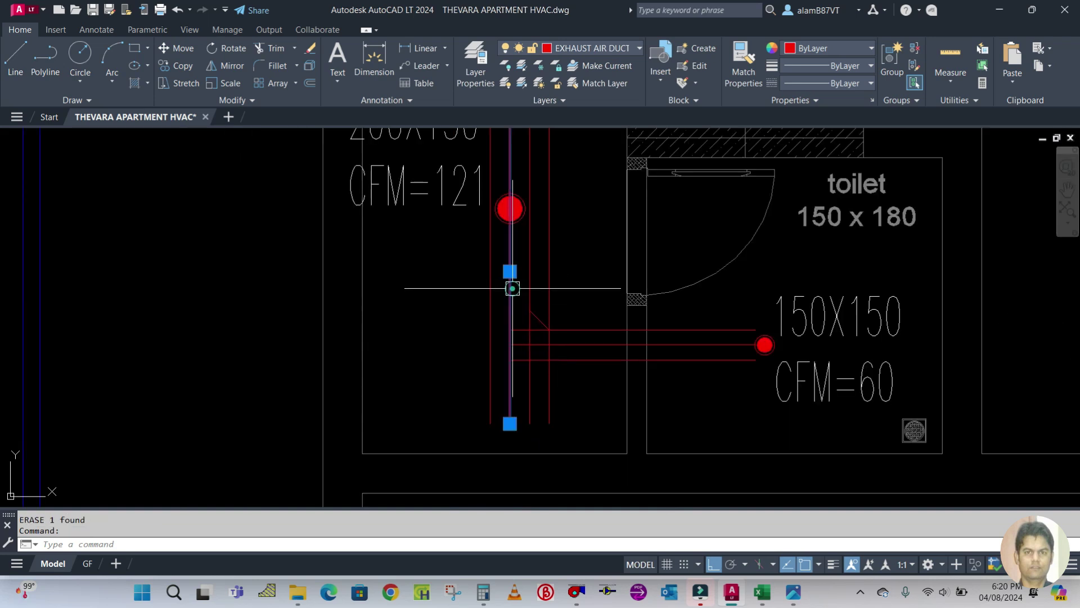
key(Delete)
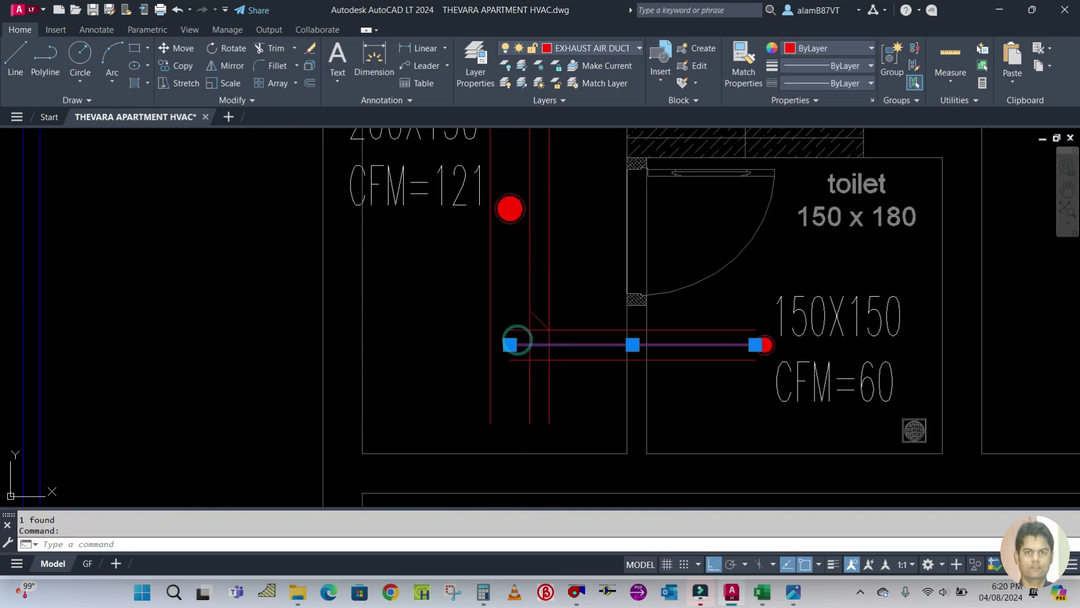
scroll(525, 335, up, 2)
scroll(536, 360, down, 4)
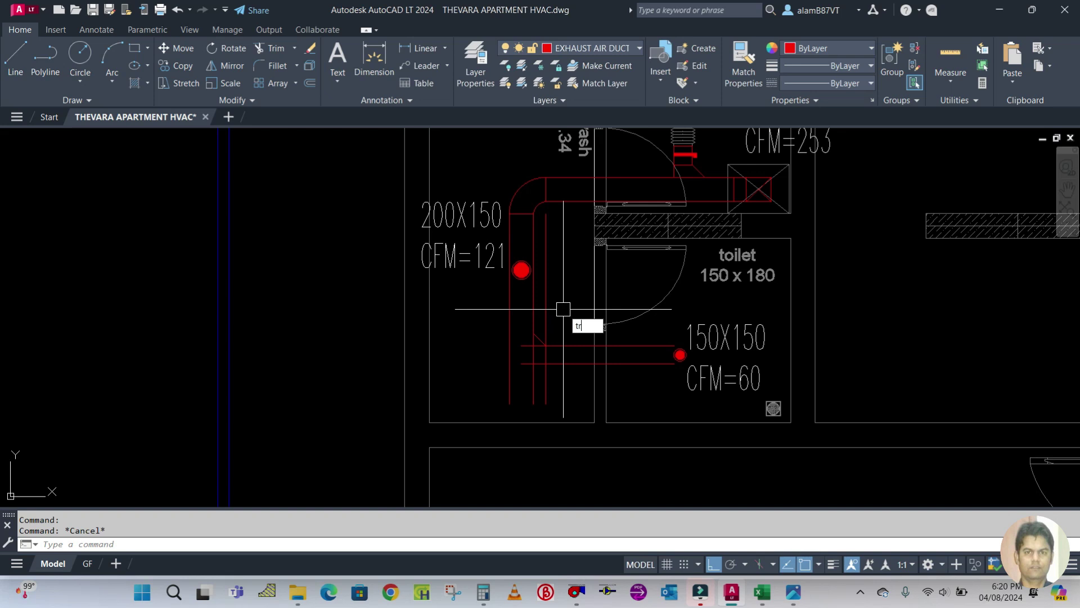
Step: Trim the neck guide line above and below the branch and the branch line ends inside the neck and vertical duct
key(Return)
click(550, 309)
click(550, 385)
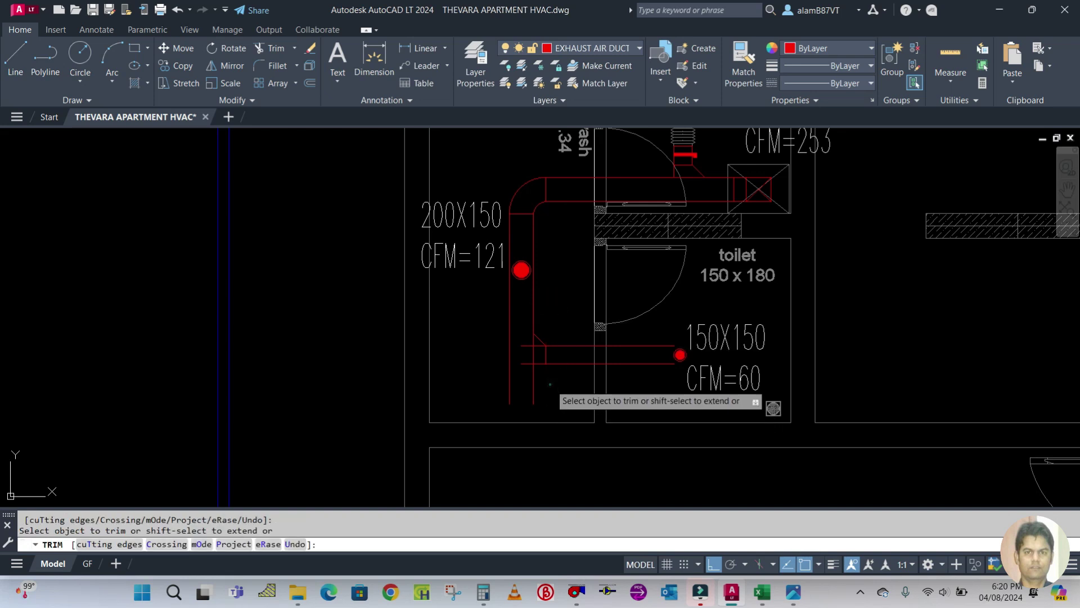
scroll(531, 343, up, 3)
click(549, 352)
scroll(563, 406, down, 2)
click(534, 396)
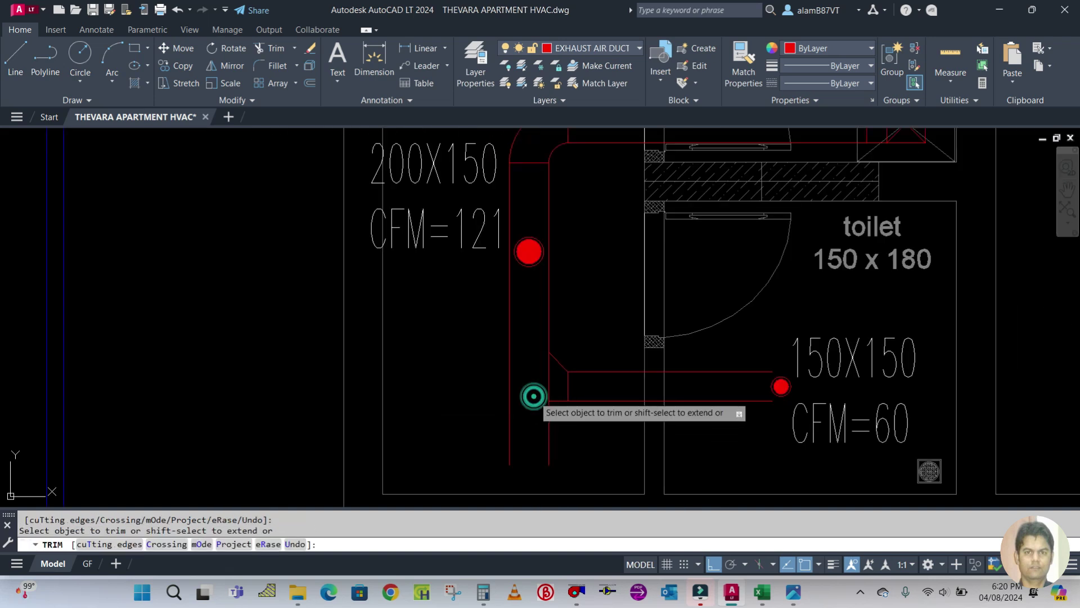
key(Escape)
key(Escape)
Step: Draw a horizontal line across the vertical duct, level with the branch's lower line
scroll(523, 416, up, 3)
scroll(571, 391, down, 2)
text(l)
key(Return)
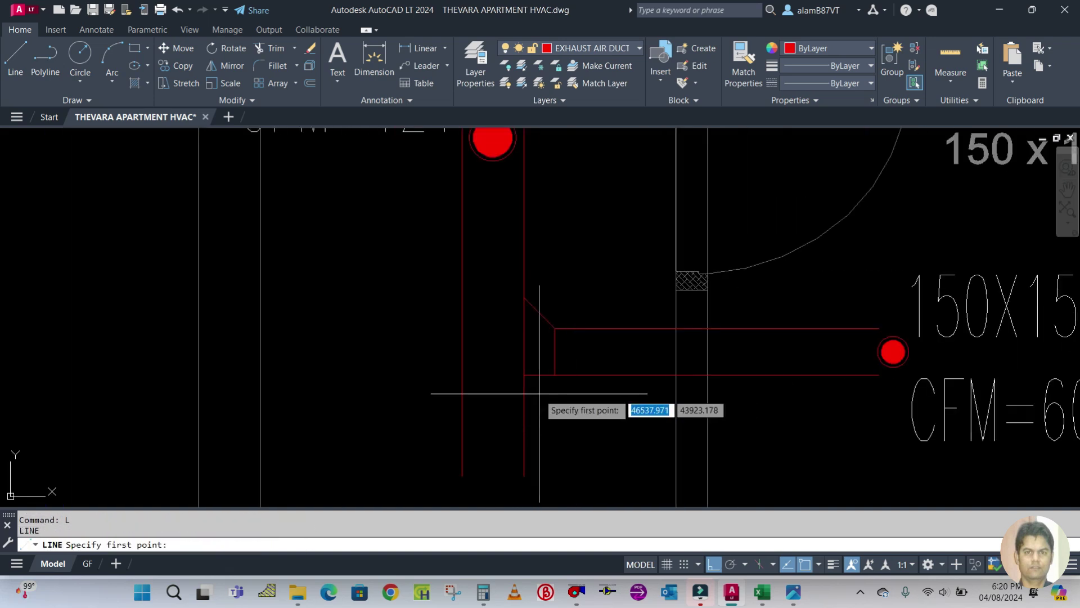
click(523, 374)
click(458, 375)
key(Escape)
Step: Move the horizontal line across the vertical duct 150 down
text(m)
key(Return)
click(489, 375)
key(Return)
click(366, 332)
text(150)
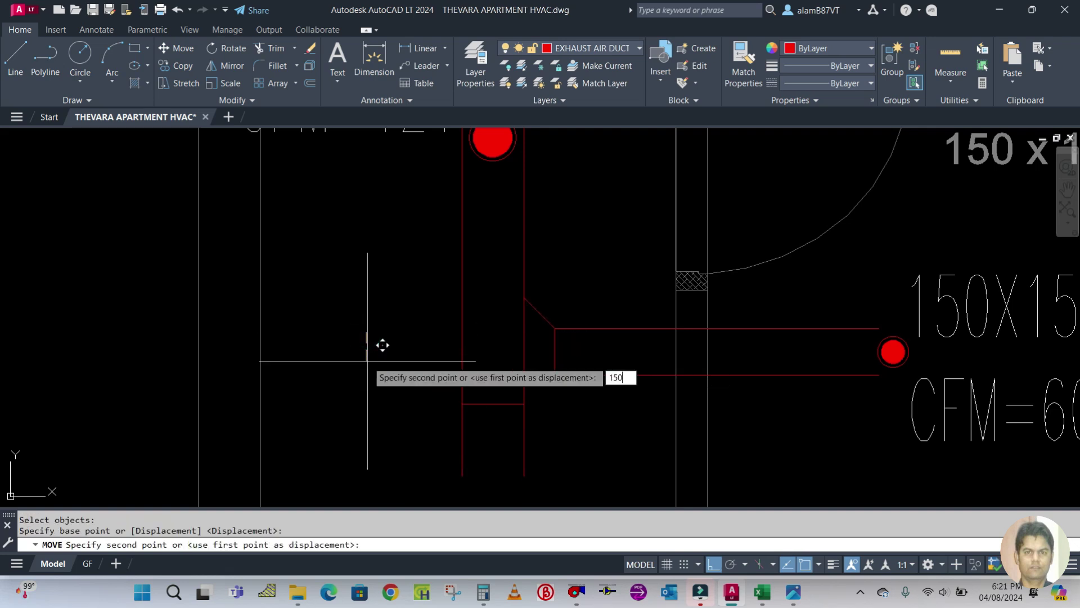
key(Return)
key(Escape)
key(Escape)
Step: Trim the vertical duct's side lines below the closing end line
text(t o)
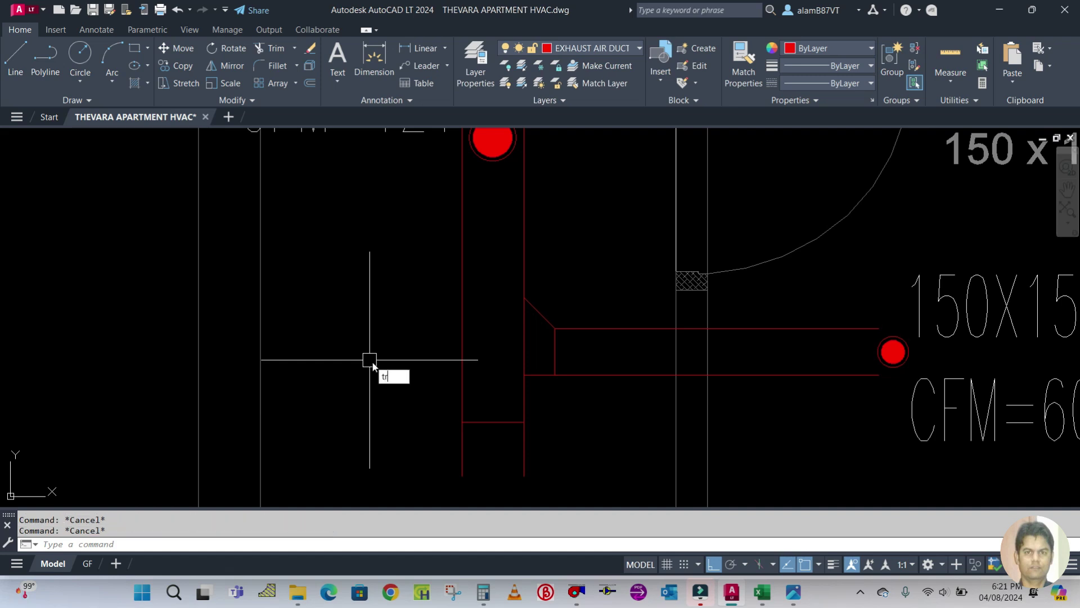
text(r)
key(Return)
click(559, 461)
key(Return)
key(Escape)
scroll(563, 369, down, 5)
scroll(636, 369, up, 2)
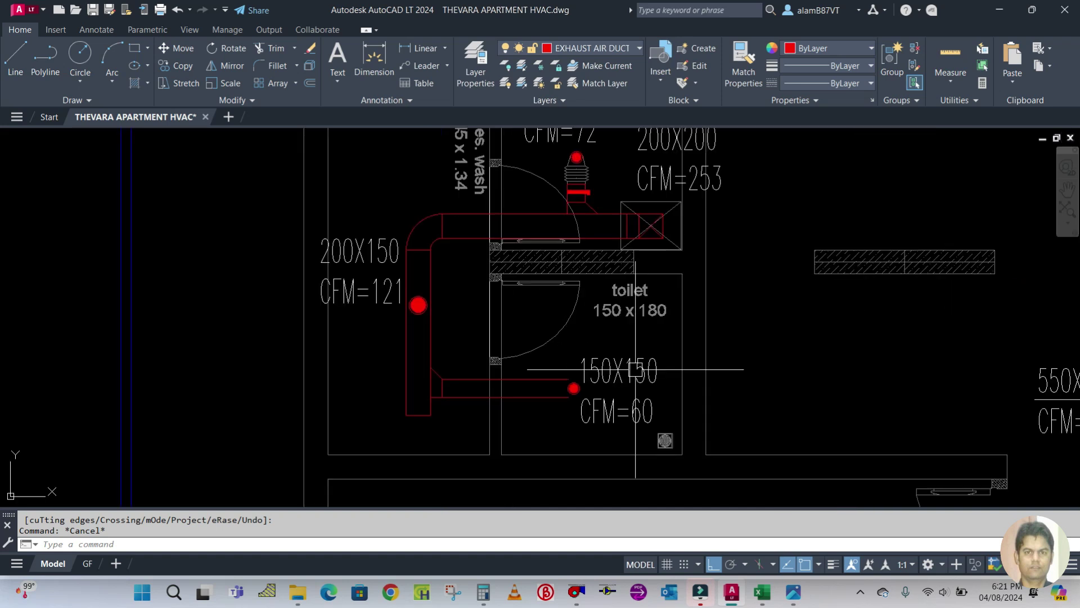
Step: Measure the horizontal distance from the branch's neck line to the CFM=60 outlet's centre with a linear dimension
scroll(563, 397, up, 2)
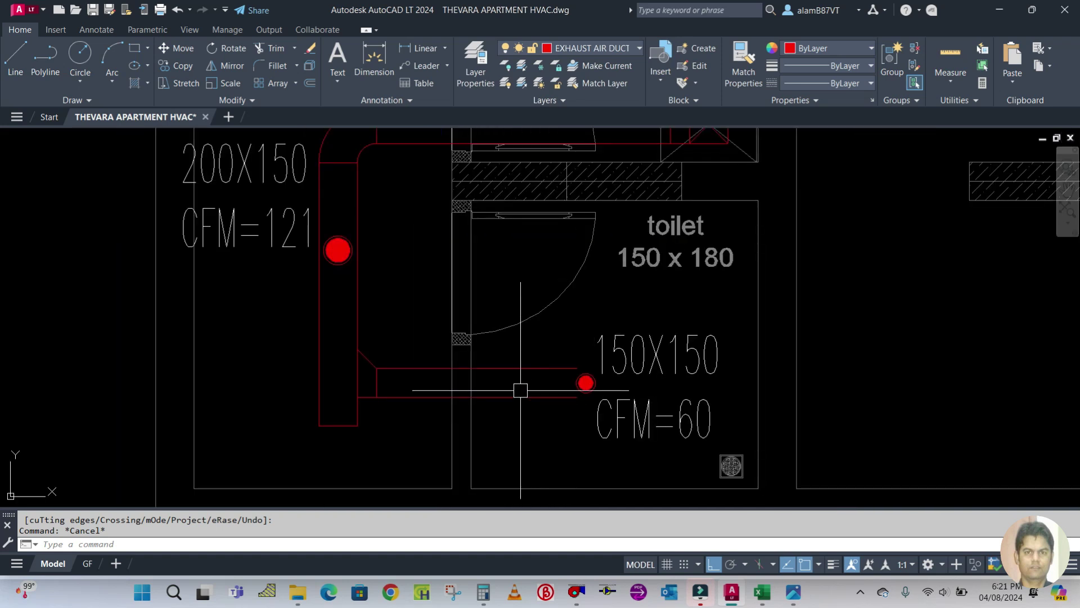
scroll(478, 400, up, 2)
scroll(623, 359, up, 1)
scroll(630, 359, down, 4)
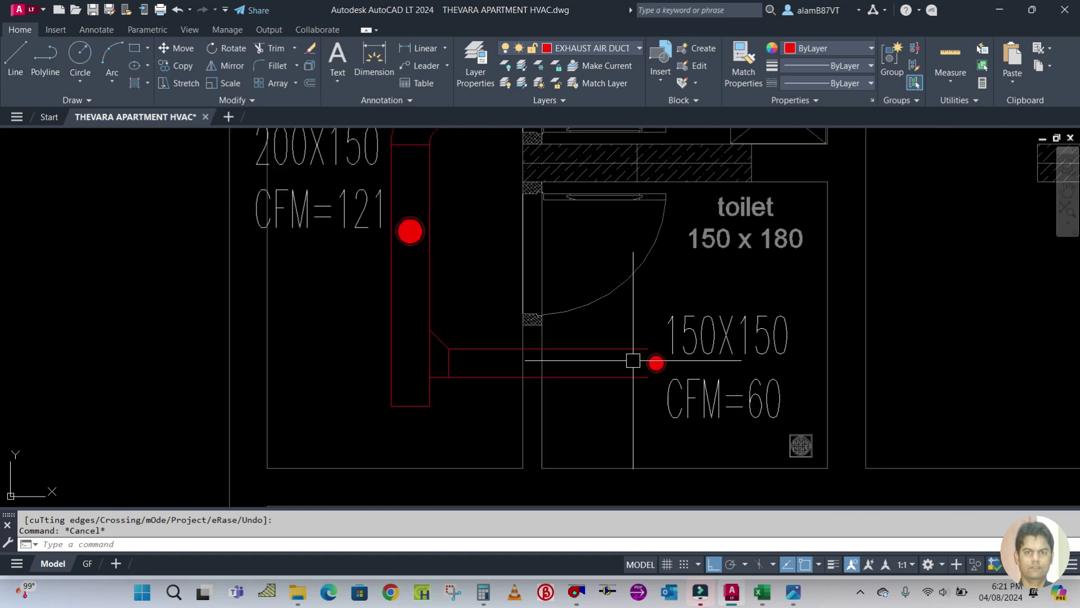
scroll(555, 364, up, 3)
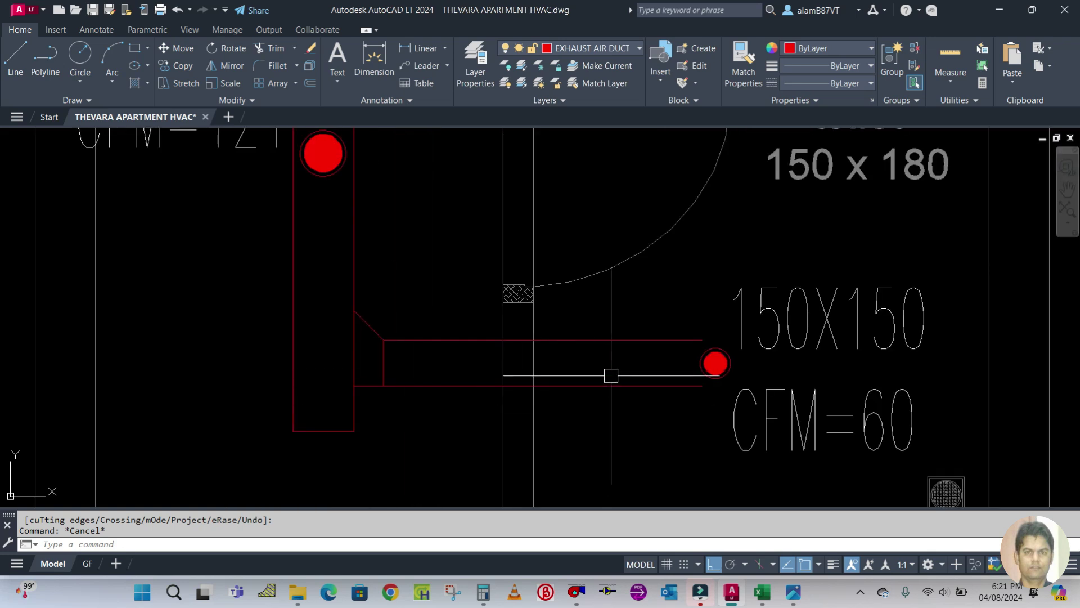
scroll(606, 385, down, 2)
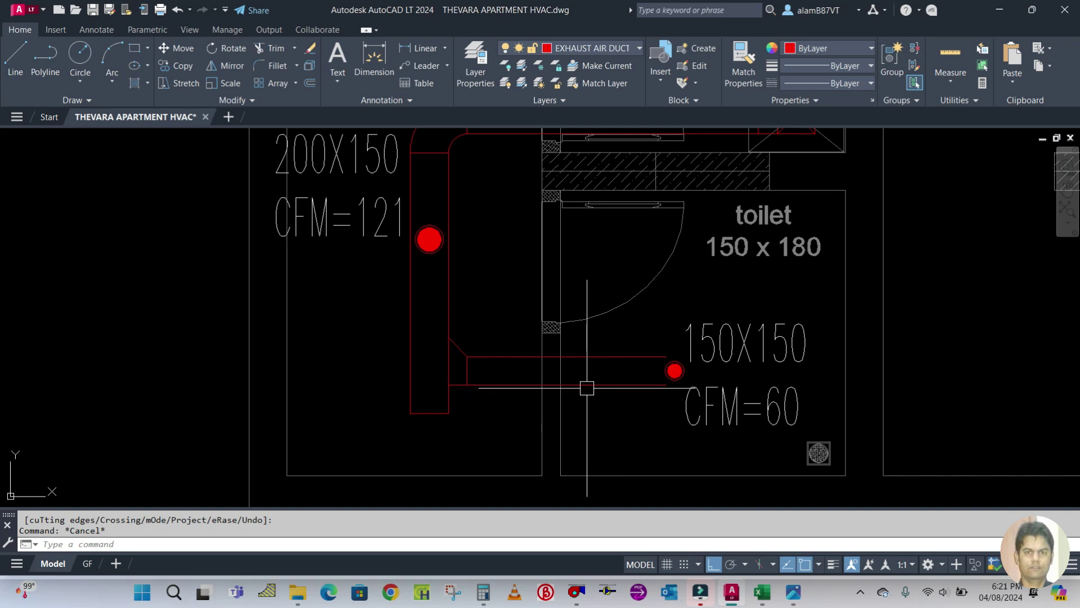
text(li)
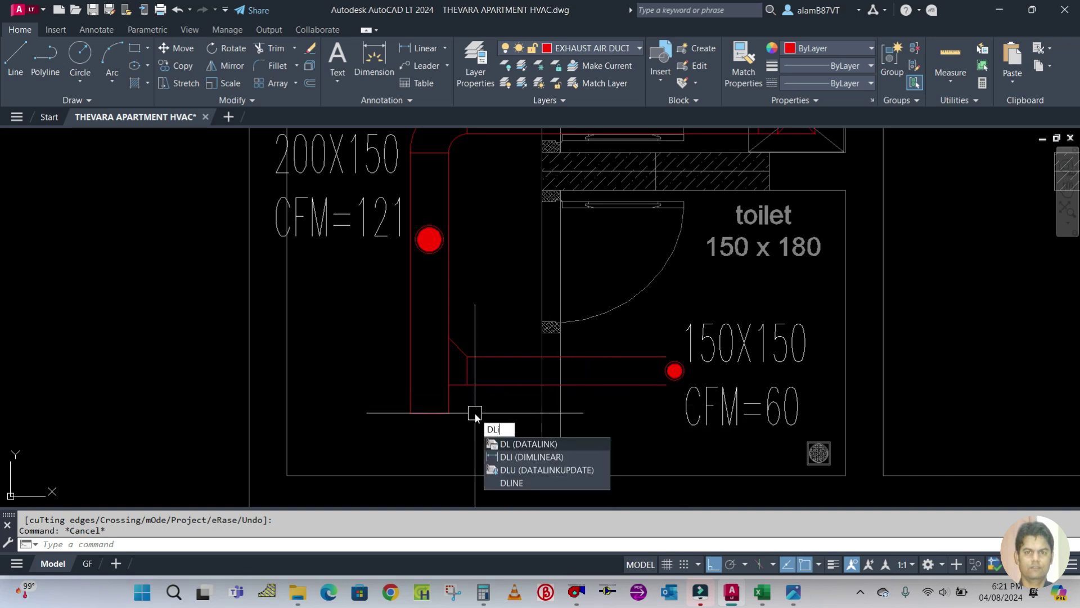
key(Return)
click(467, 370)
scroll(675, 370, up, 2)
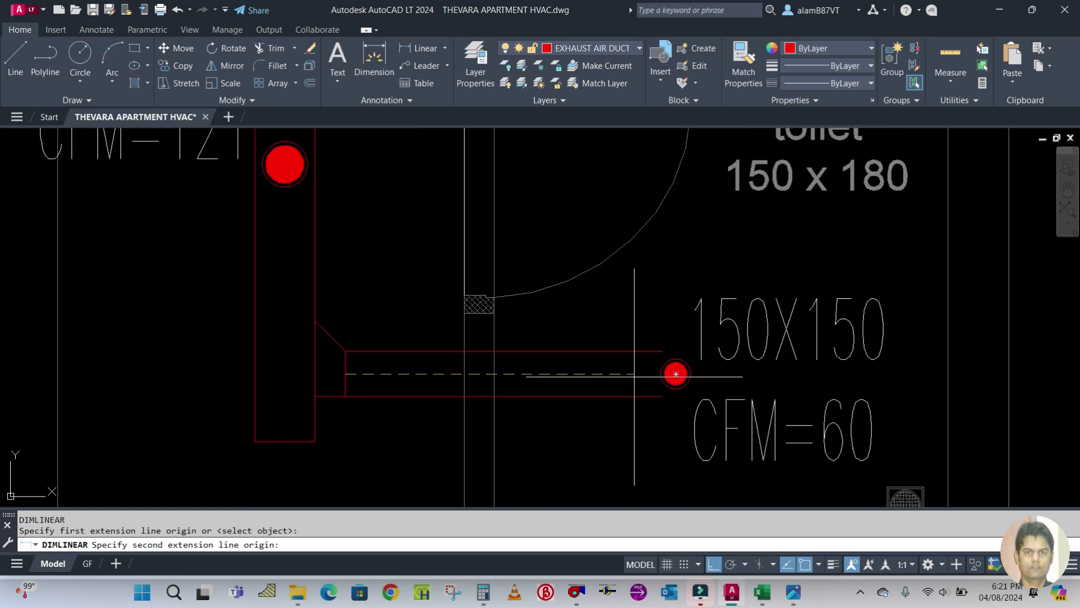
click(676, 374)
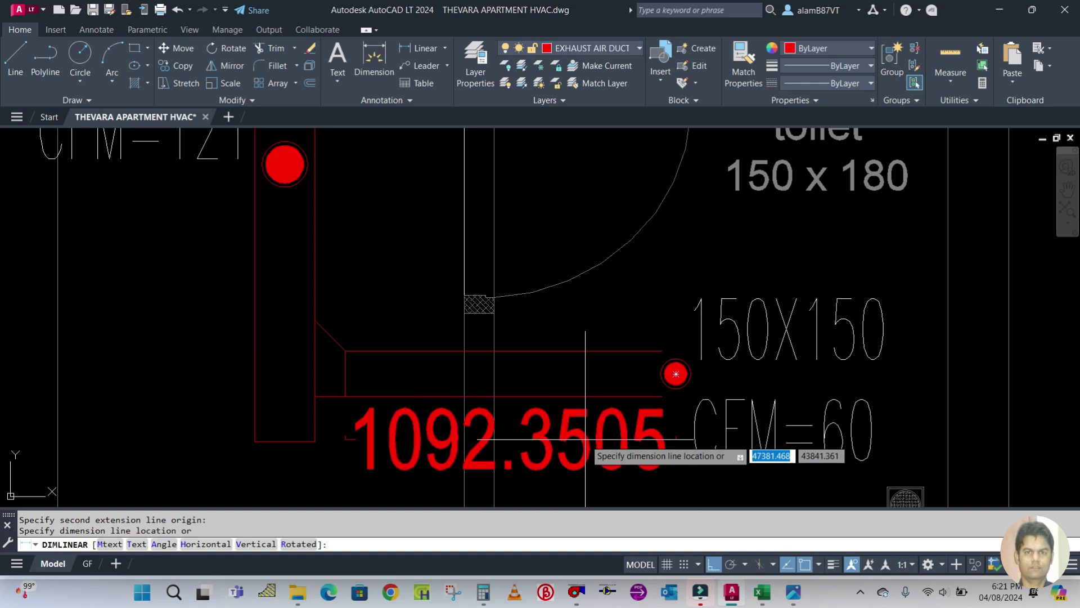
key(Escape)
key(Escape)
key(Escape)
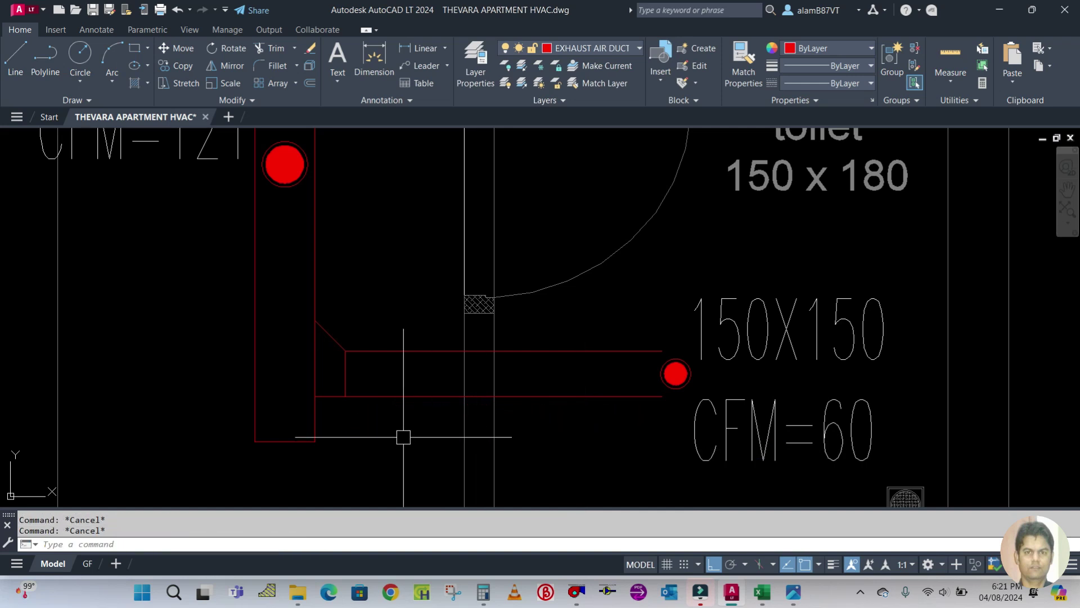
Step: Offset the branch's neck line by 600 toward the CFM=60 outlet
key(Return)
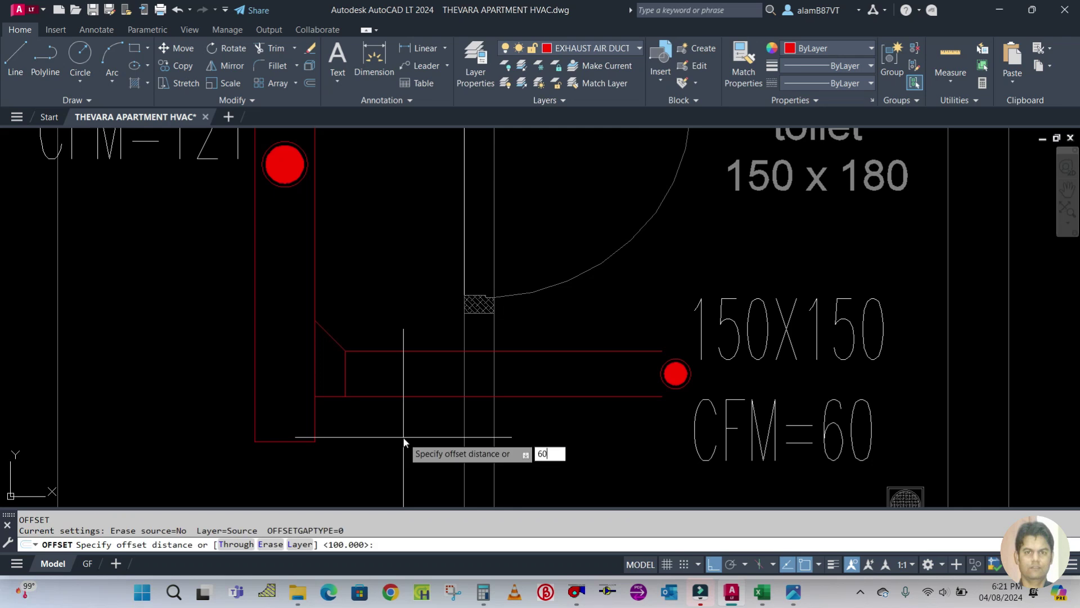
key(Return)
click(346, 372)
click(566, 378)
key(Escape)
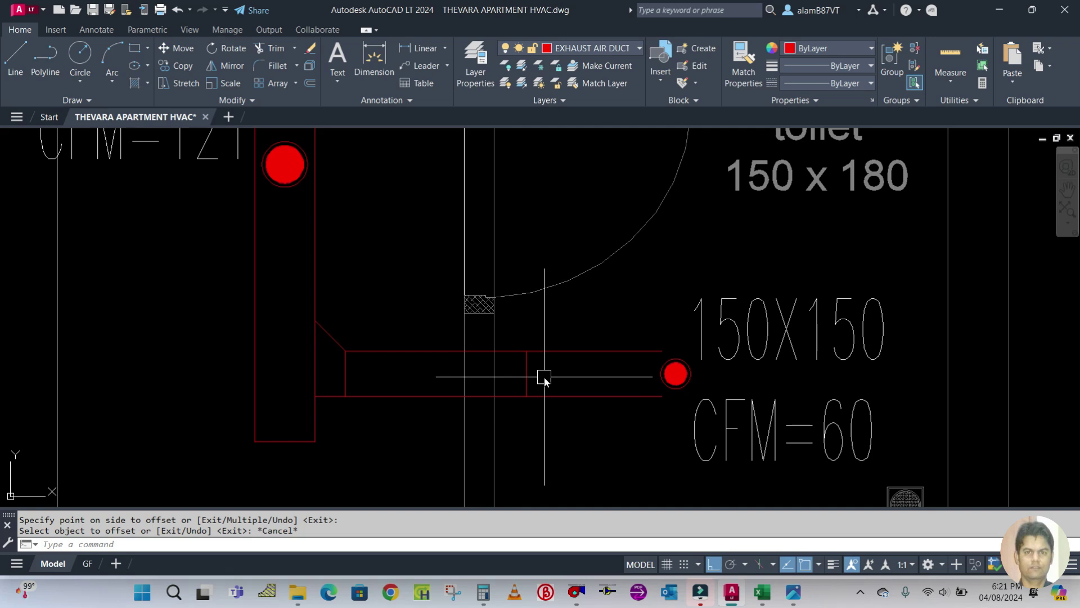
Step: Trim both branch duct lines between the new end line and the CFM=60 outlet
key(Return)
click(550, 351)
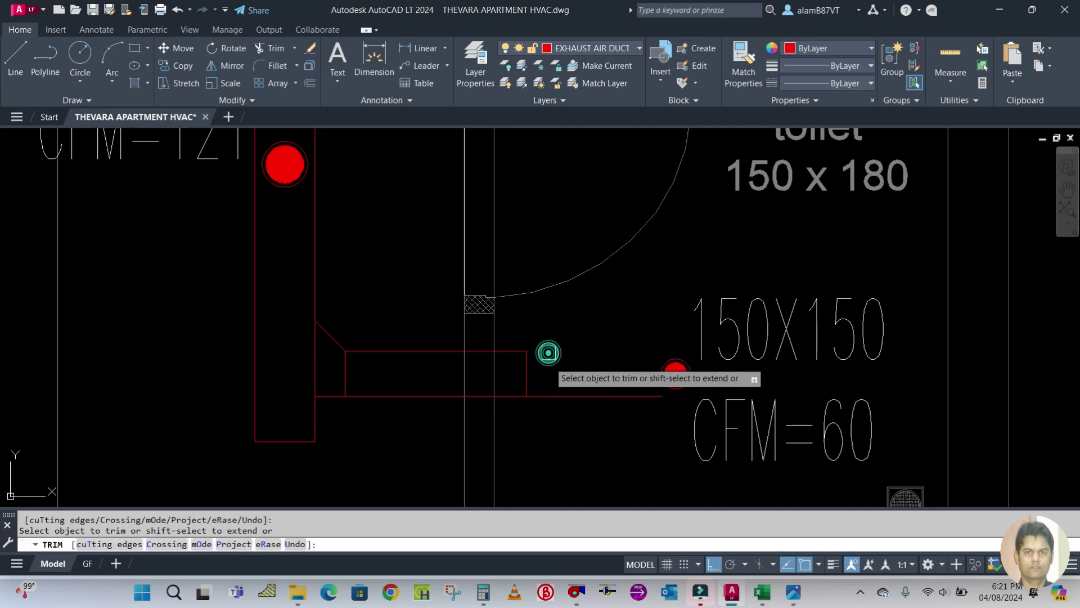
click(564, 396)
key(Escape)
key(Escape)
Step: Draw a line from the midpoint of the branch duct's end to the edge of the CFM=60 outlet
text(L)
key(Return)
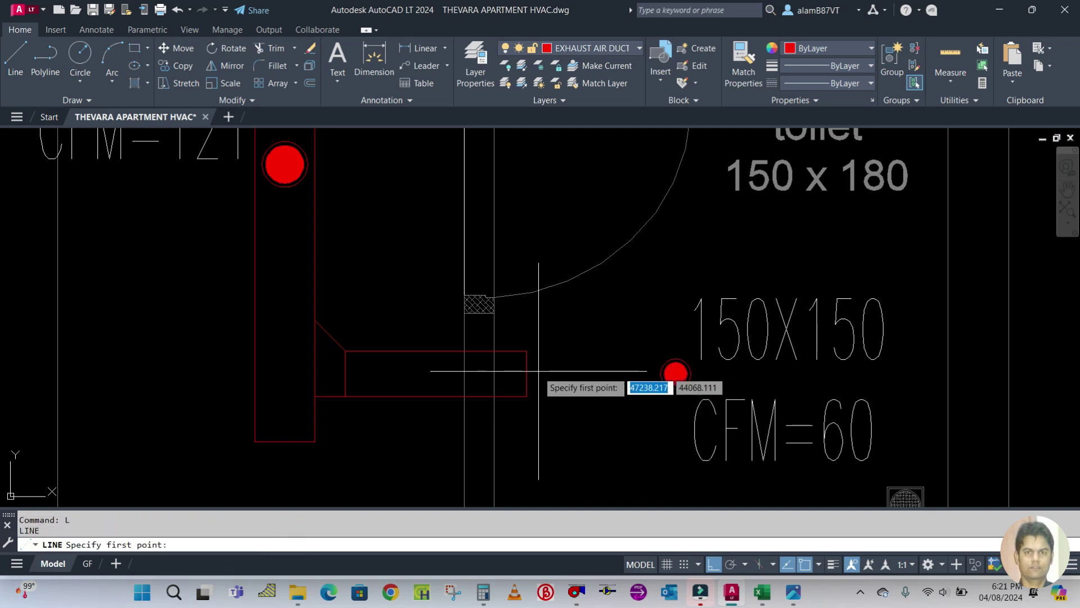
click(527, 373)
scroll(635, 362, up, 4)
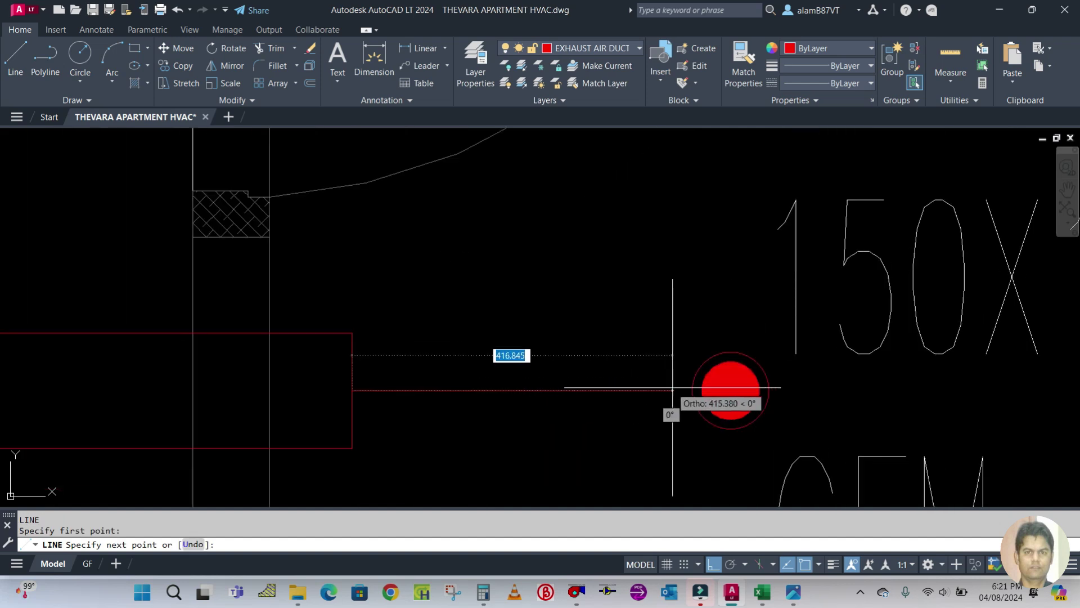
key(Escape)
Step: Make the layer of the existing flexible duct at the CFM=72 outlet, flx duct, the current layer
scroll(586, 441, down, 5)
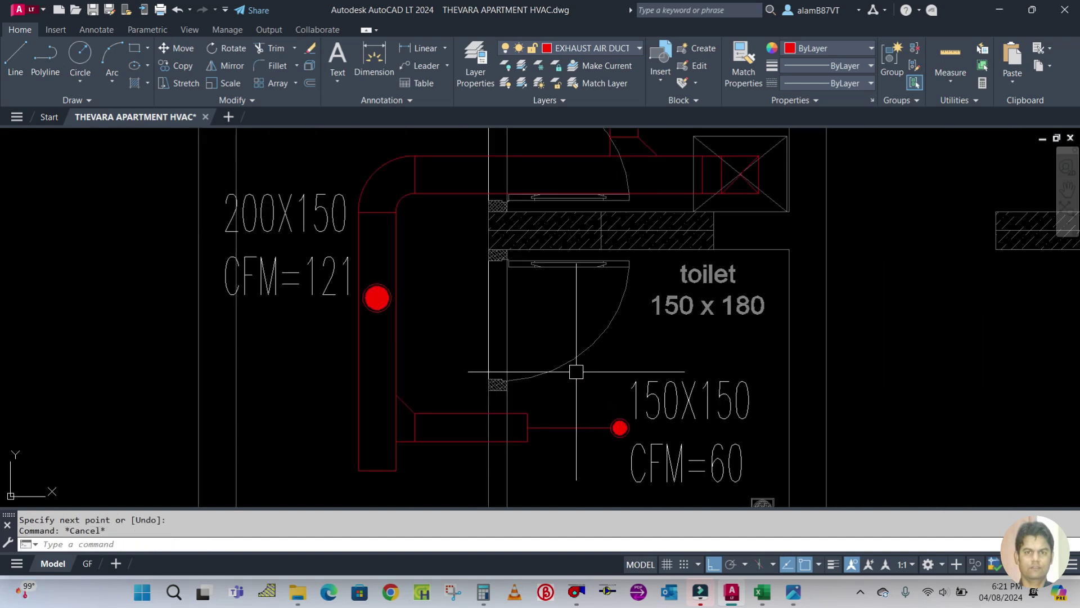
scroll(574, 374, down, 4)
scroll(568, 301, up, 7)
scroll(672, 321, down, 2)
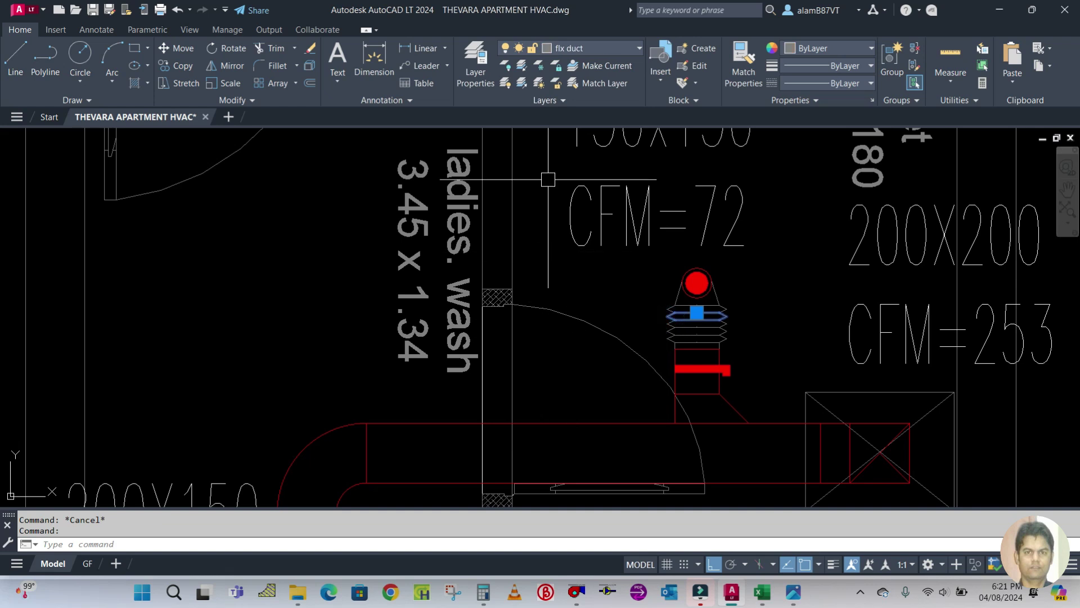
click(601, 67)
key(Escape)
Step: Place flx1500 blocks, aligned with the object, along the line between the branch duct and the CFM=60 outlet with Measure
scroll(529, 223, down, 5)
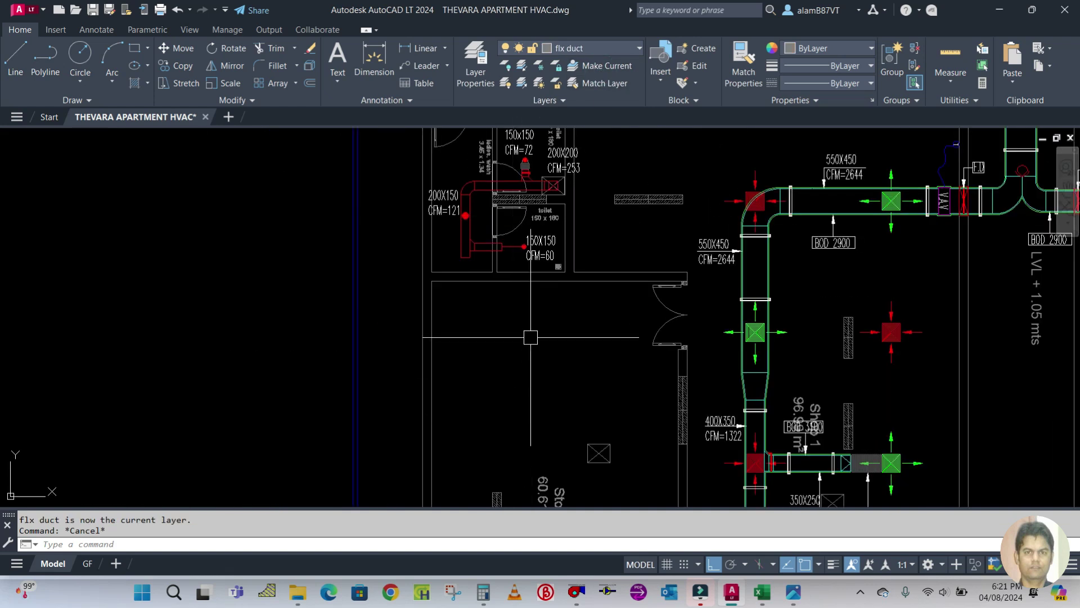
scroll(499, 246, up, 10)
middle_drag(492, 319, 592, 345)
text(me)
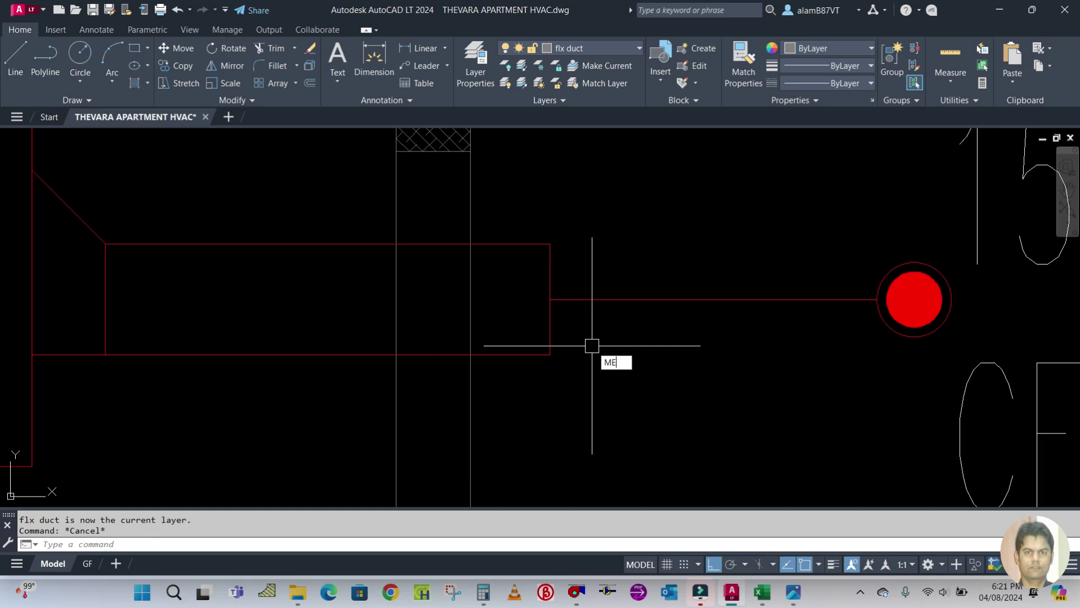
key(Return)
click(806, 299)
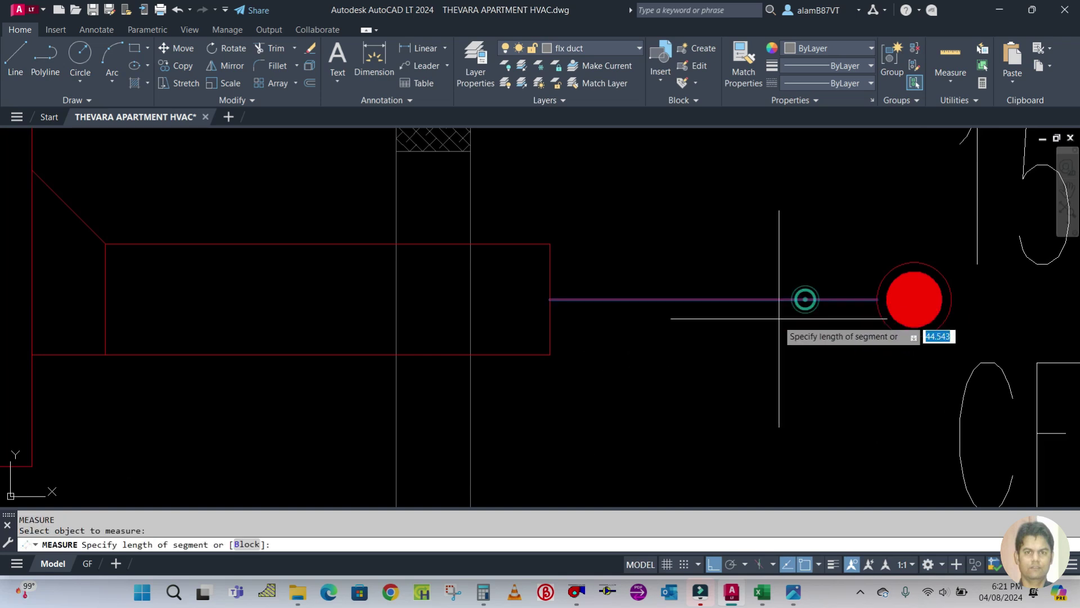
key(Return)
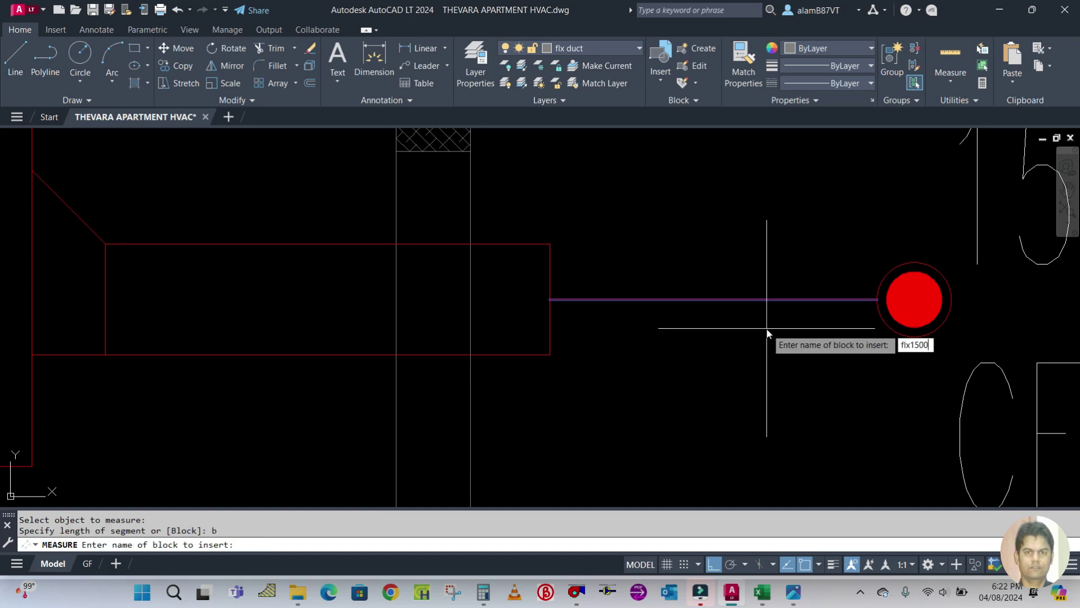
key(Return)
key(Return)
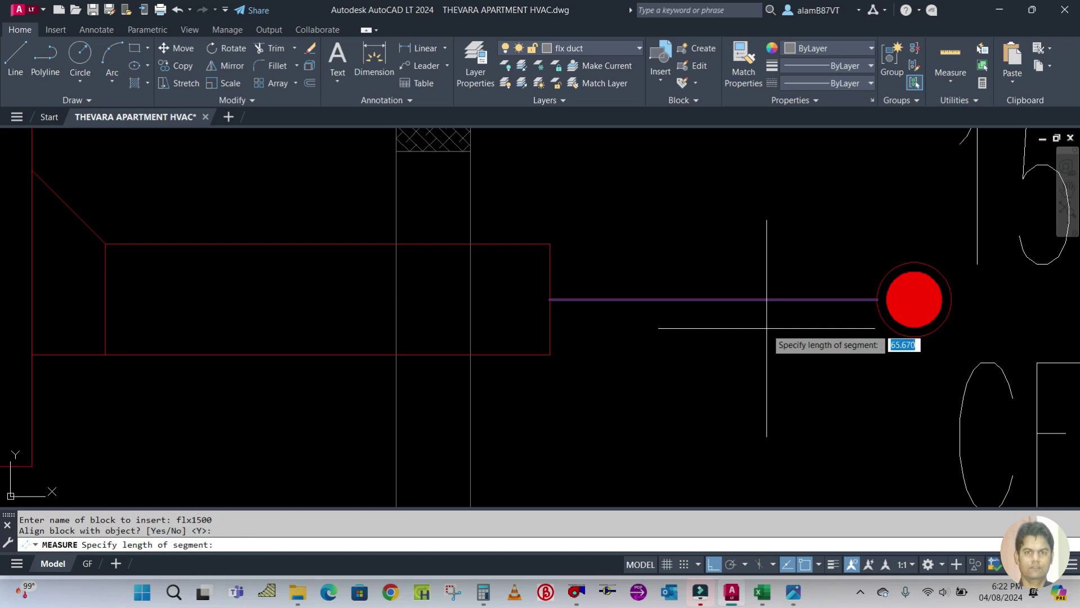
key(Return)
key(Escape)
Step: Erase the first flexible duct segment overlapping the end of the branch duct
scroll(557, 369, up, 4)
click(552, 345)
text(E)
key(Return)
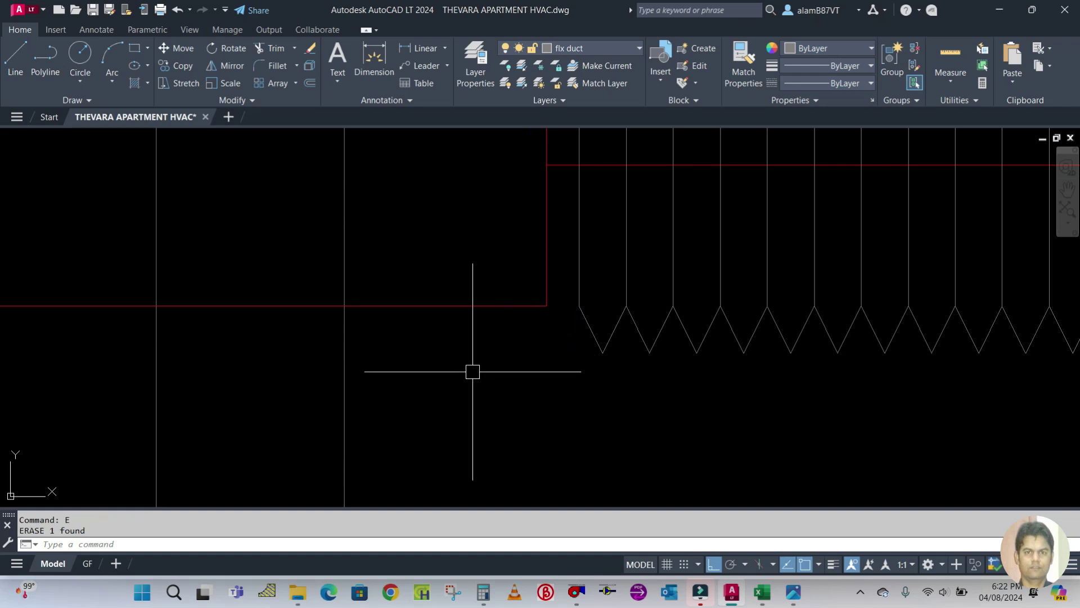
Step: Draw two short lines connecting the corners of the branch duct's end to the start of the flexible duct
scroll(472, 372, down, 7)
text(L)
key(Return)
scroll(472, 356, up, 5)
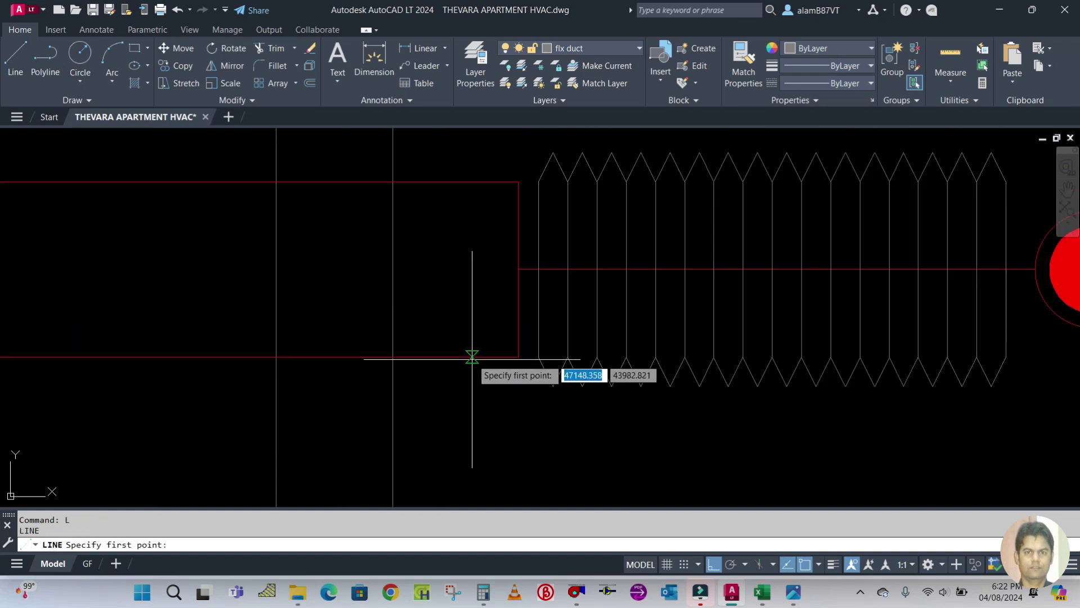
click(518, 357)
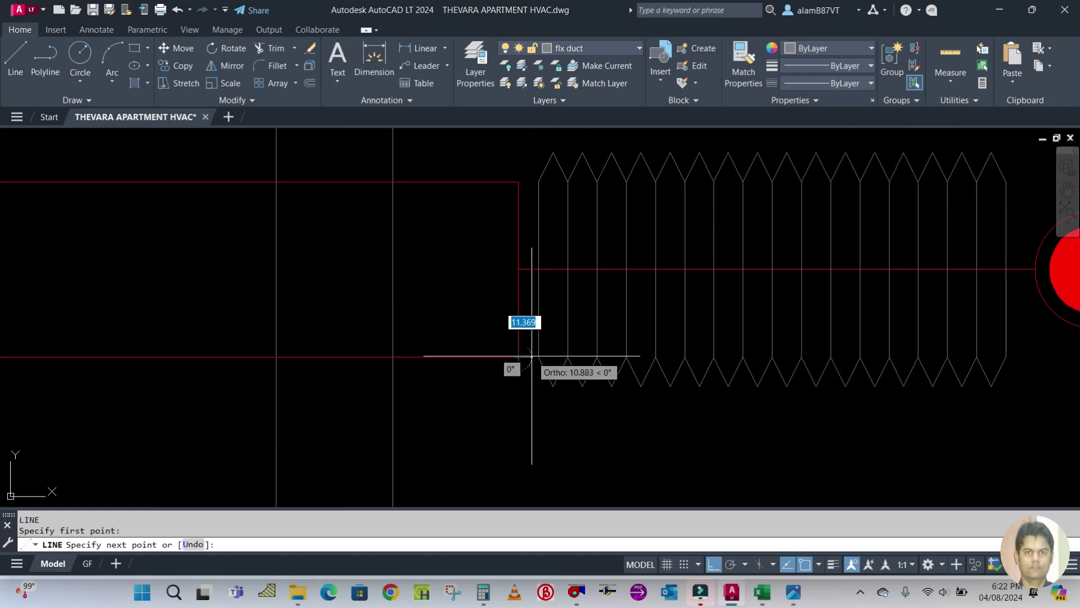
click(538, 356)
key(Return)
key(Return)
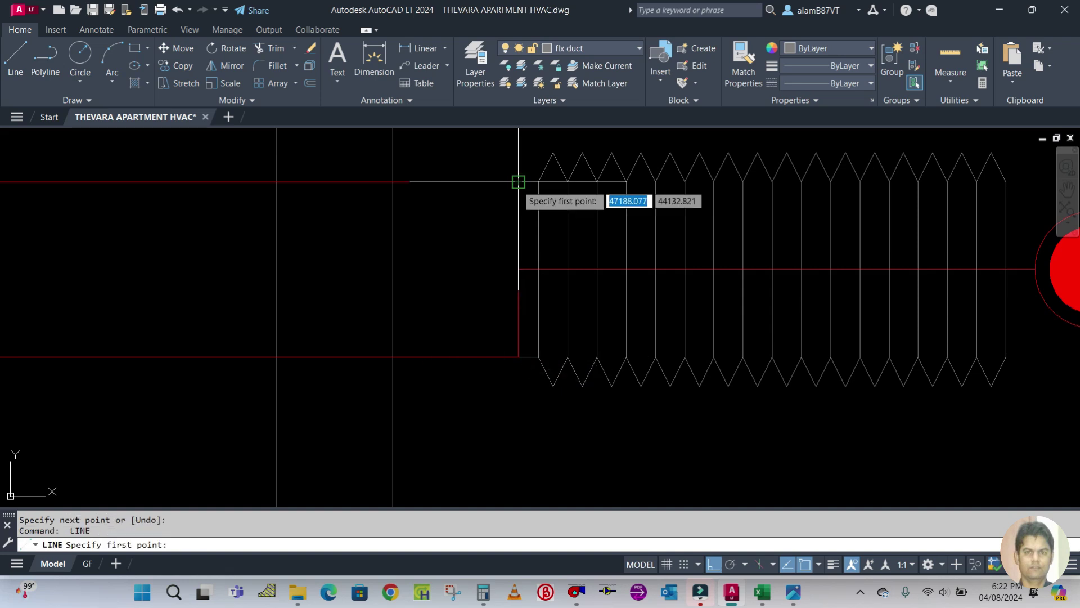
click(519, 182)
click(539, 181)
key(Return)
Step: Draw two converging lines from the far corners of the flexible duct to the edge of the CFM=60 outlet circle
scroll(461, 269, down, 5)
scroll(679, 233, up, 2)
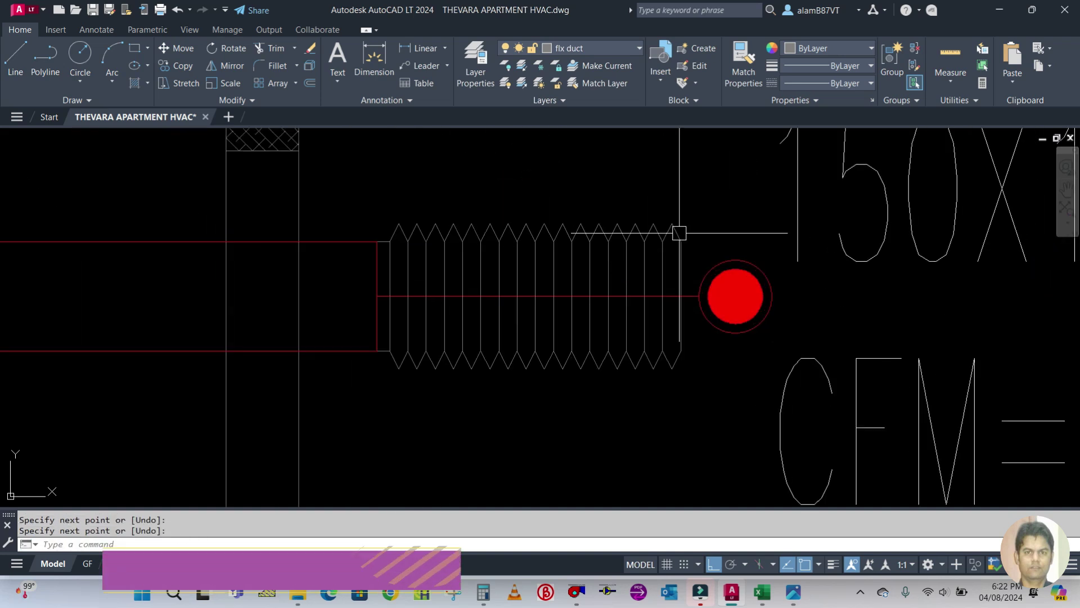
scroll(680, 232, up, 2)
key(Return)
click(681, 246)
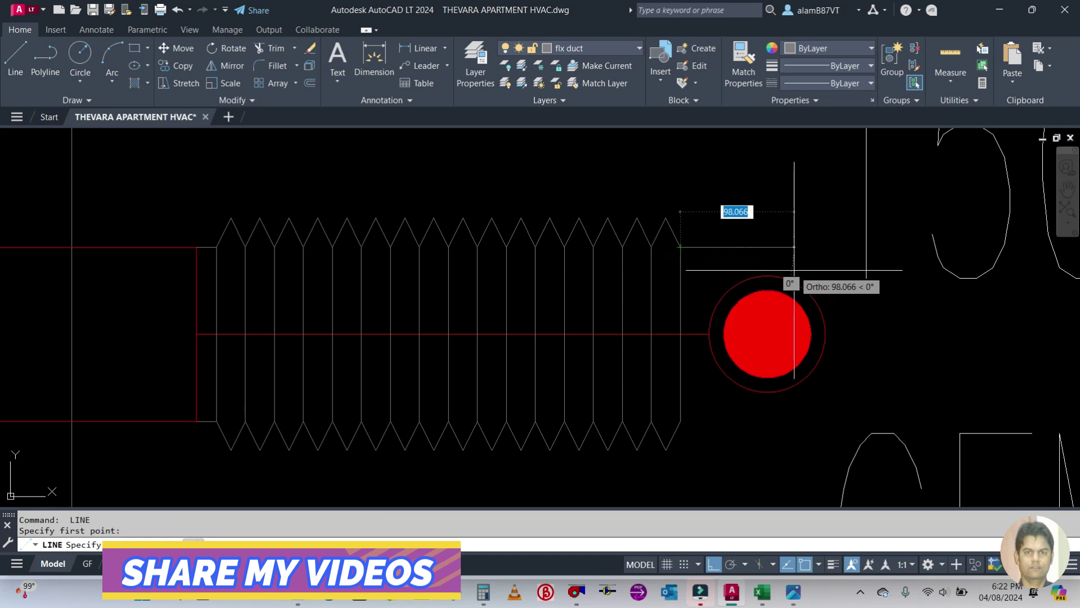
click(785, 277)
key(Return)
key(Return)
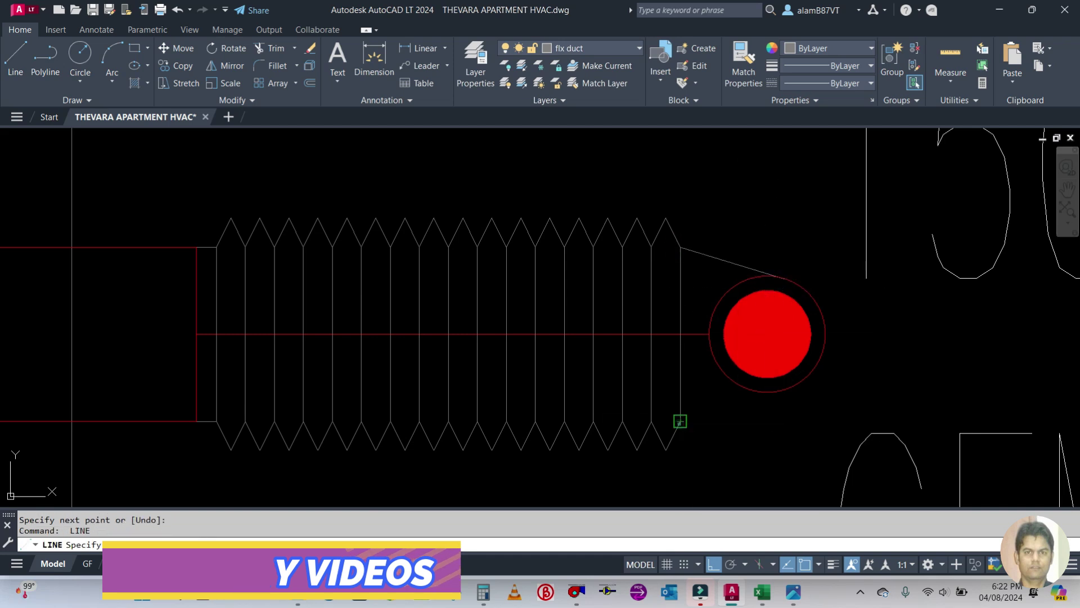
click(679, 421)
click(777, 388)
key(Escape)
Step: Erase the centreline running through the flexible duct to the CFM=60 outlet and save the drawing
scroll(639, 355, down, 5)
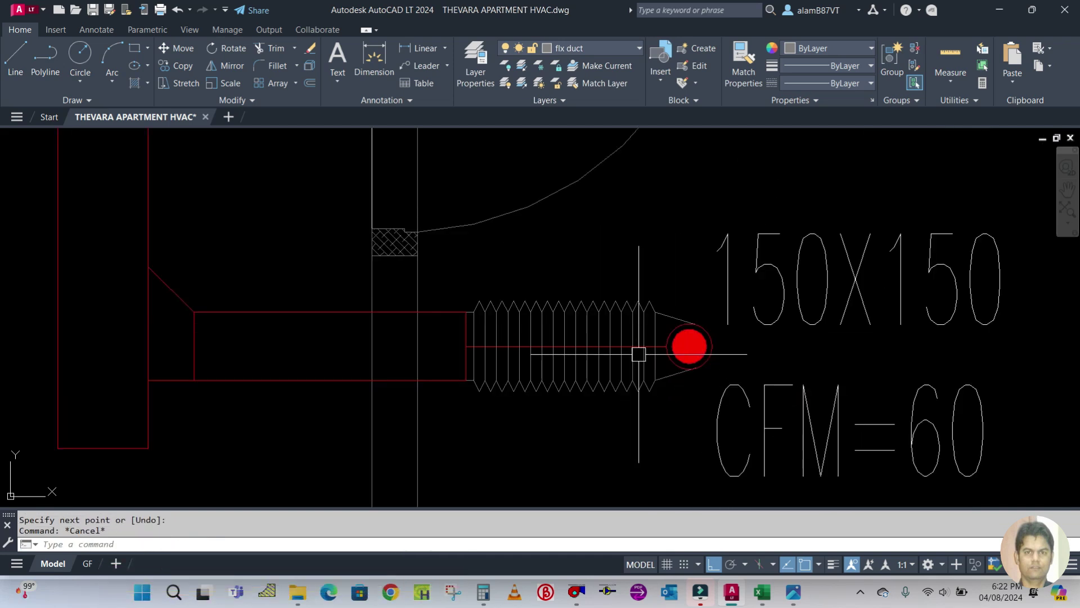
scroll(639, 354, up, 3)
click(627, 355)
key(e)
key(Return)
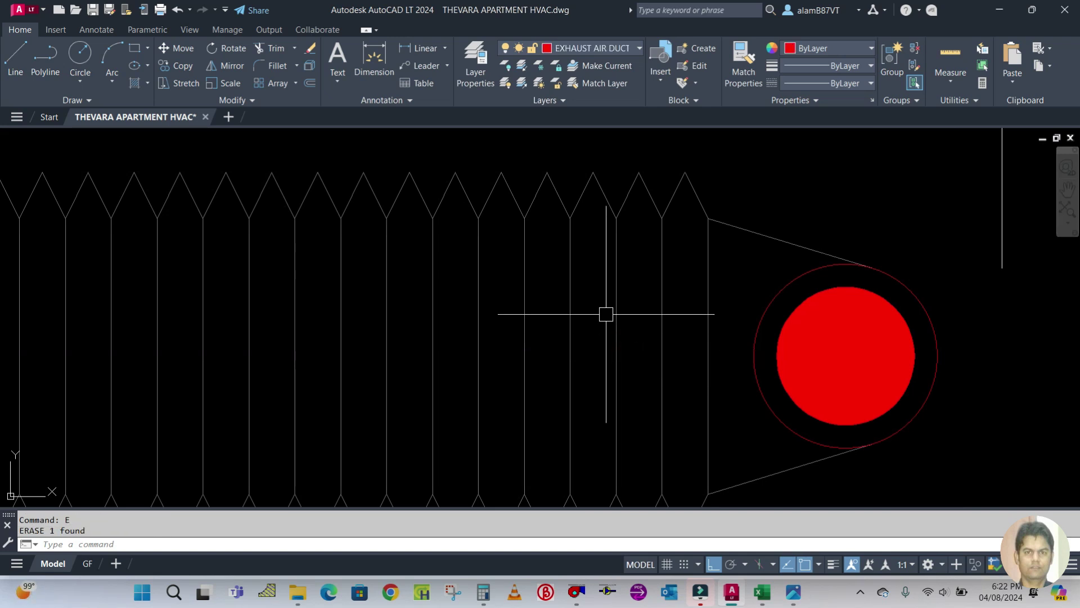
scroll(606, 315, down, 5)
key(Escape)
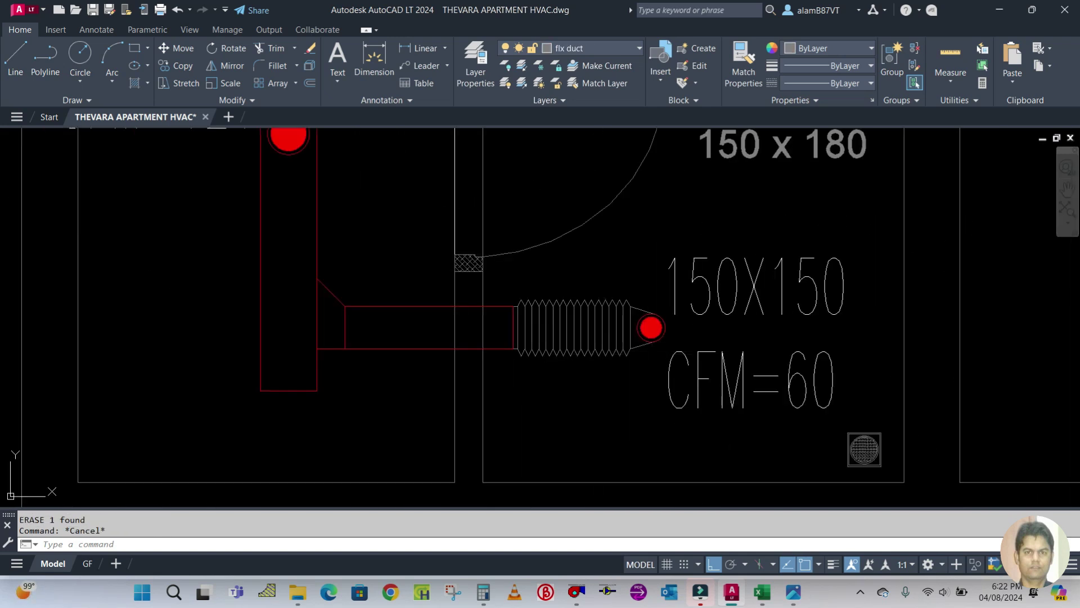
key(ctrl+s)
Step: Offset the joint line between the shoe-neck and the CFM=60 branch duct by 150 towards the outlet
scroll(590, 377, down, 5)
scroll(523, 338, up, 5)
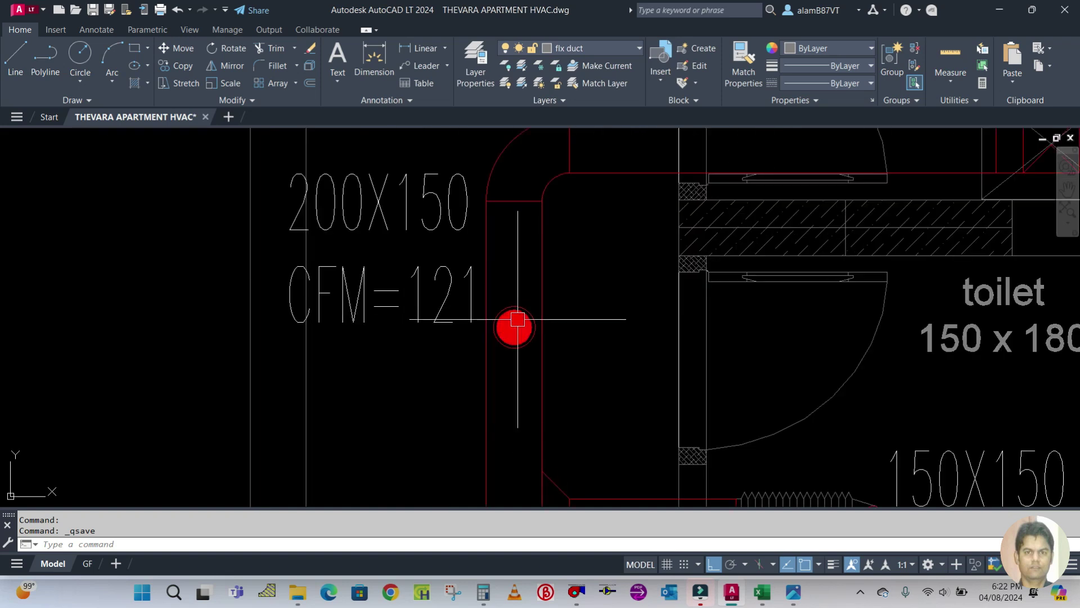
scroll(515, 320, down, 3)
scroll(522, 337, up, 3)
scroll(509, 306, down, 2)
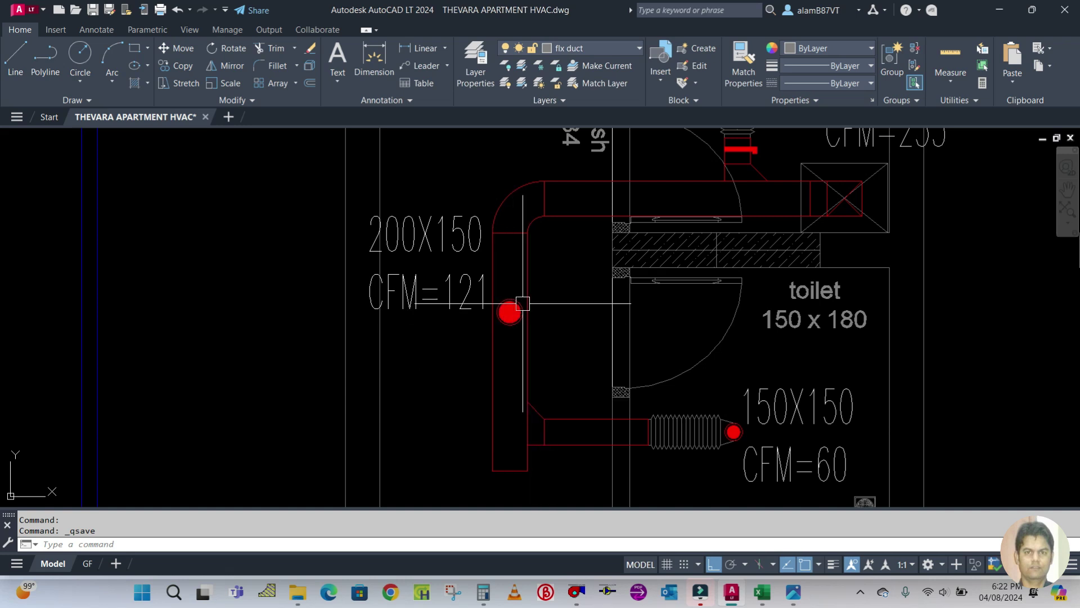
middle_drag(538, 386, 526, 354)
scroll(535, 371, up, 2)
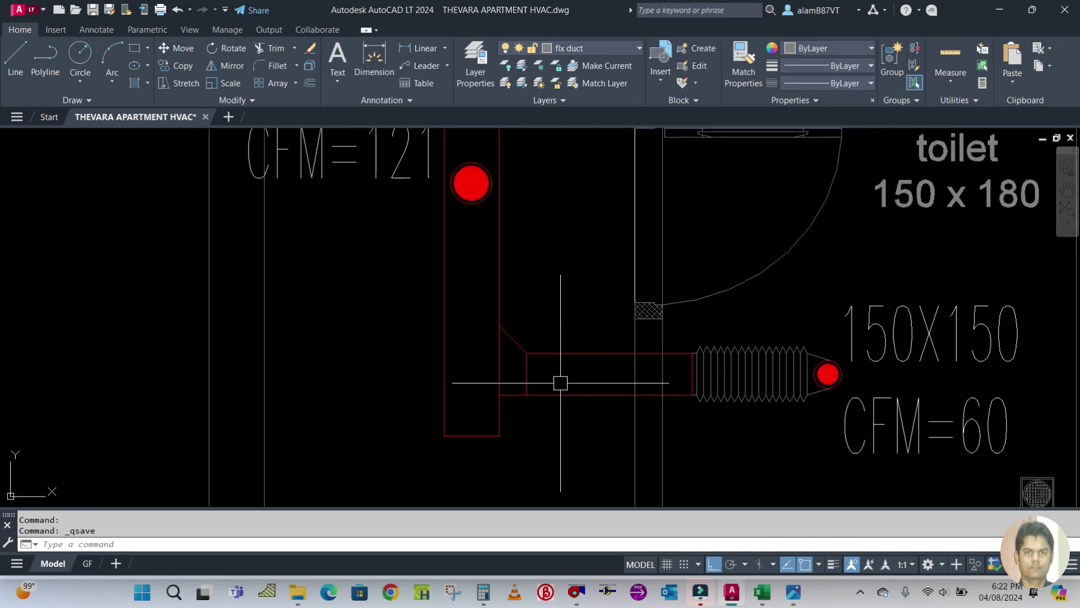
text(o)
key(Return)
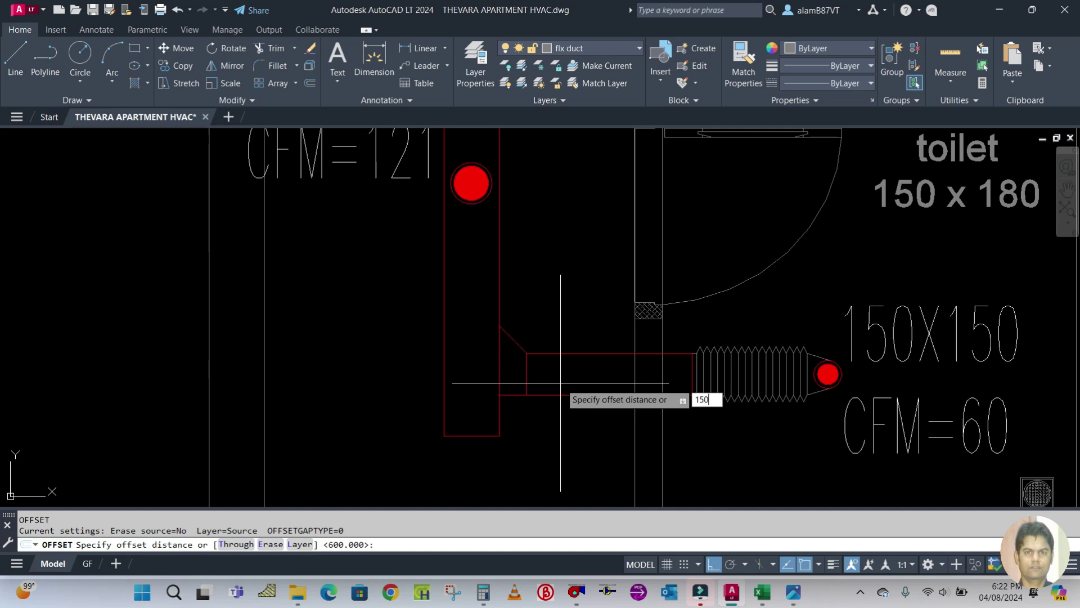
text(150)
key(Return)
click(526, 374)
click(566, 390)
key(Escape)
key(Escape)
Step: Make the layer of the CFM=60 branch duct's edge line, EXHAUST AIR DUCT, the current layer
scroll(563, 426, down, 3)
scroll(563, 426, up, 3)
scroll(562, 426, down, 3)
scroll(564, 429, up, 1)
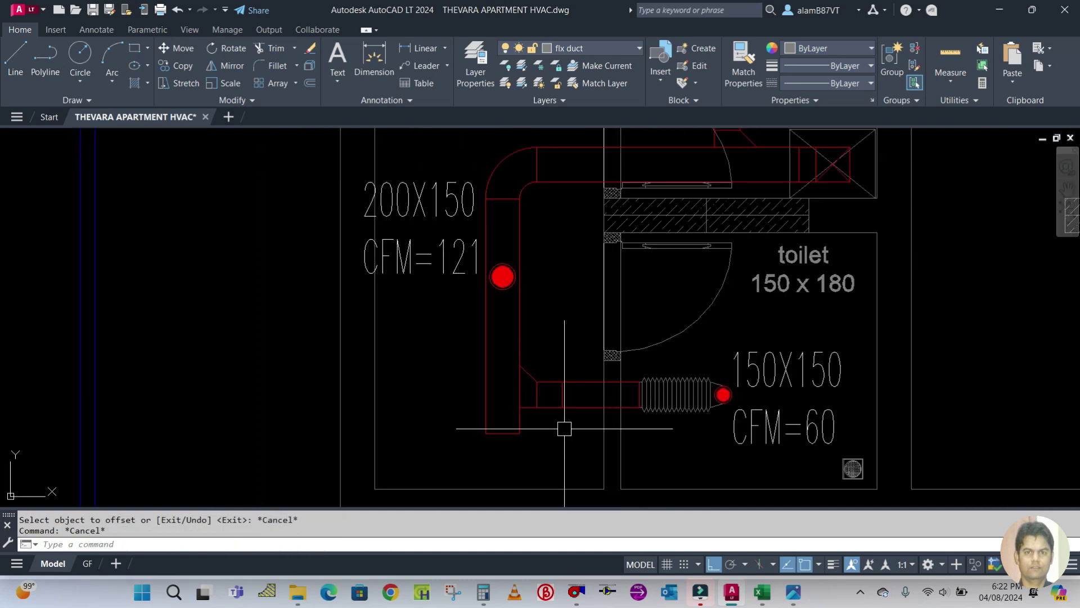
key(Escape)
click(575, 407)
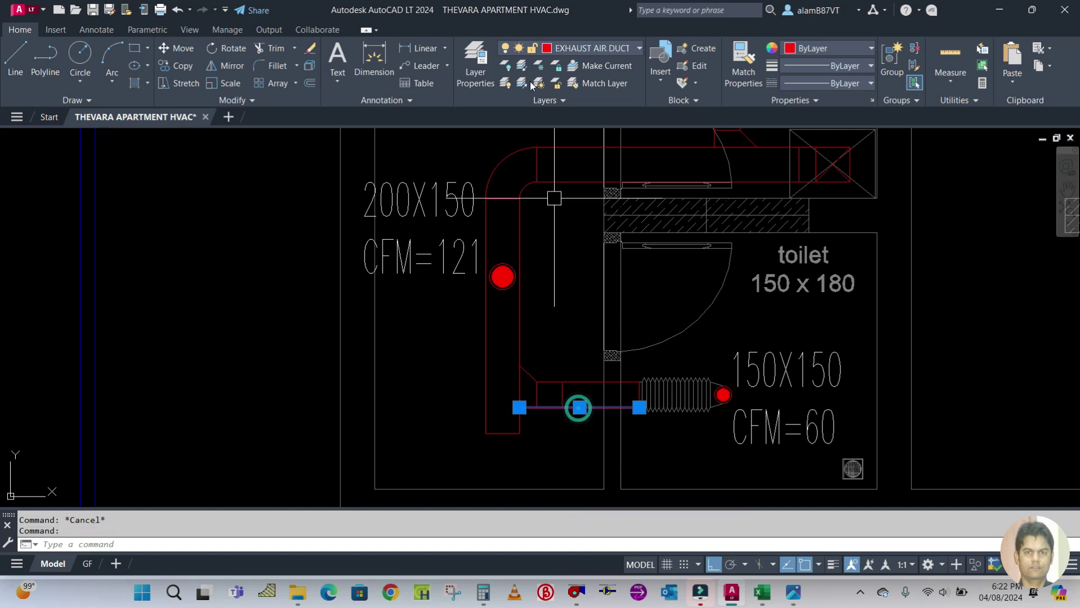
key(Escape)
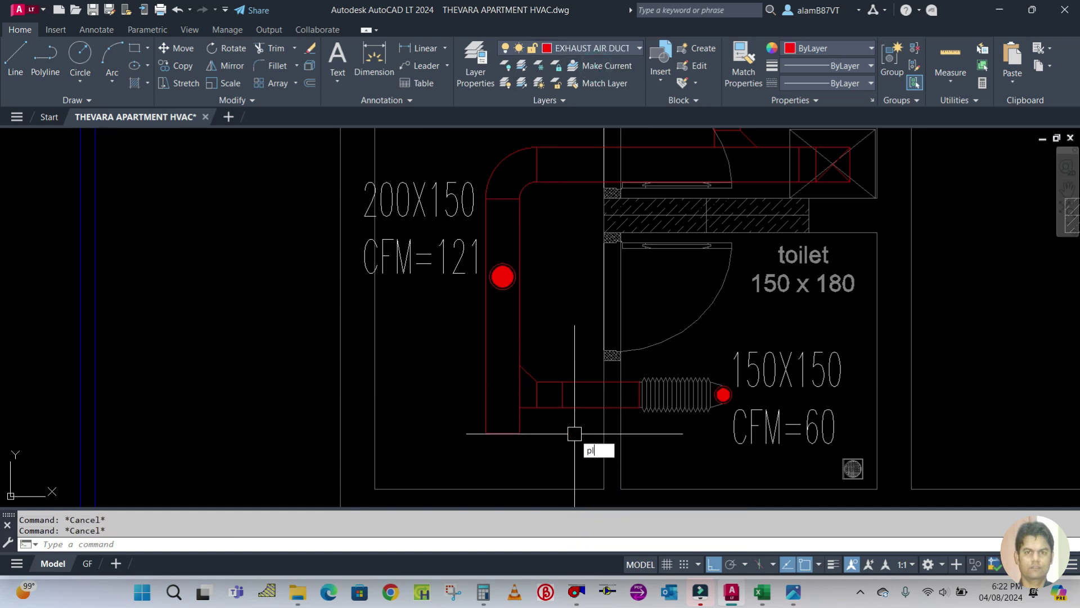
Step: Draw the volume damper polyline across the branch duct midway between the two joint lines, extended 25 past the upper edge, and save the drawing
key(Return)
scroll(574, 434, up, 4)
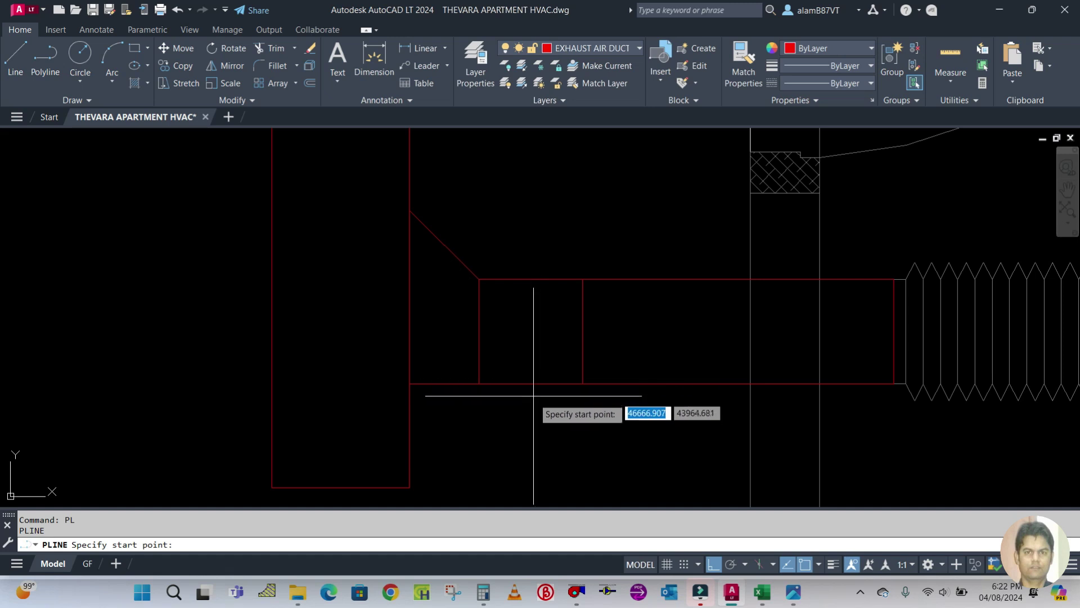
shift+right_click(534, 398)
click(568, 122)
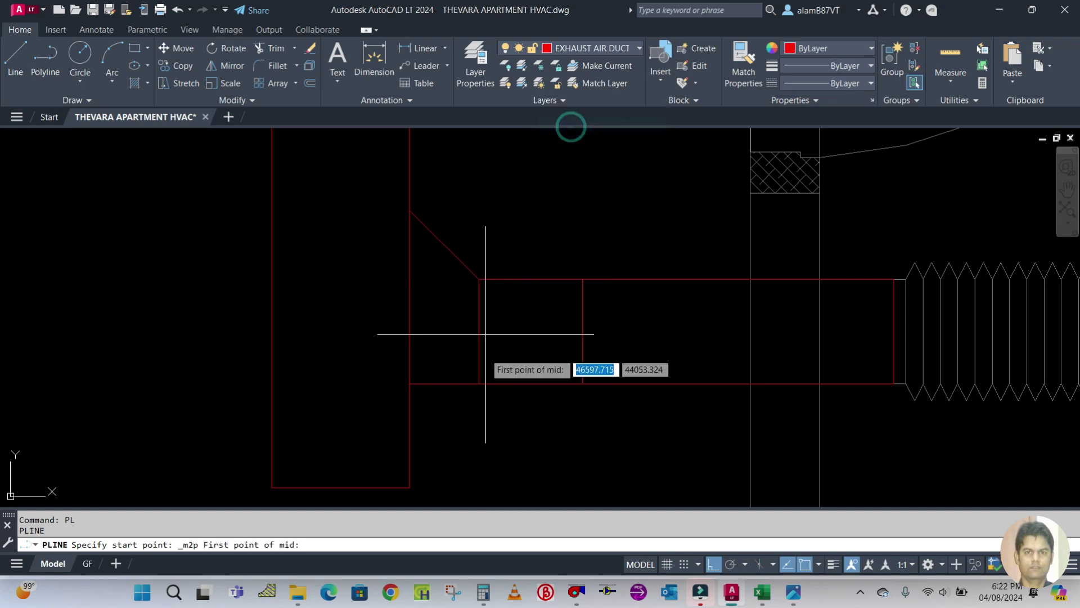
click(479, 383)
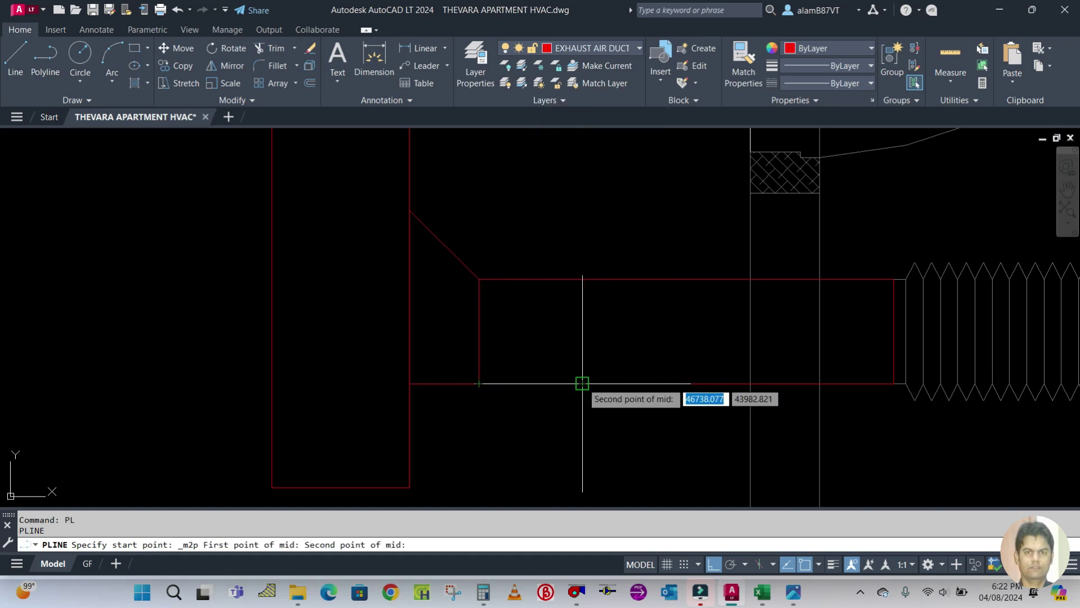
click(583, 383)
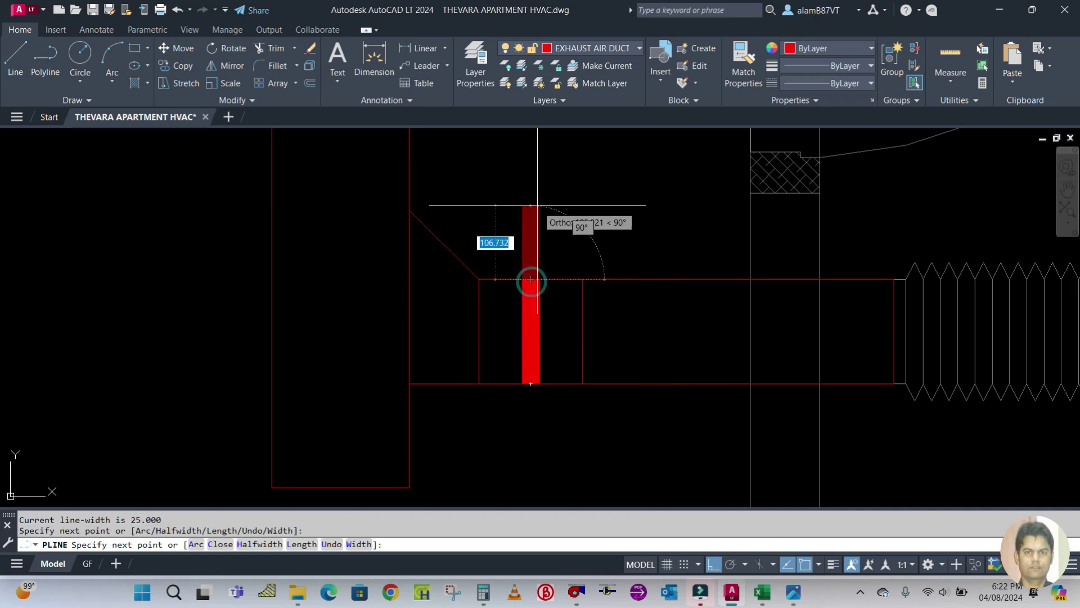
key(Return)
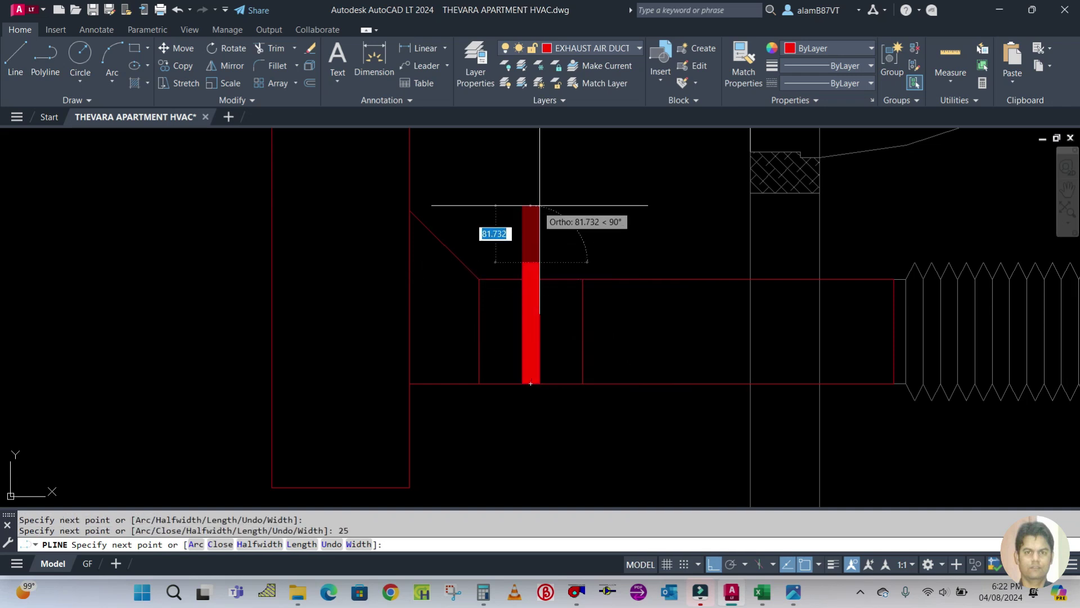
text(2)
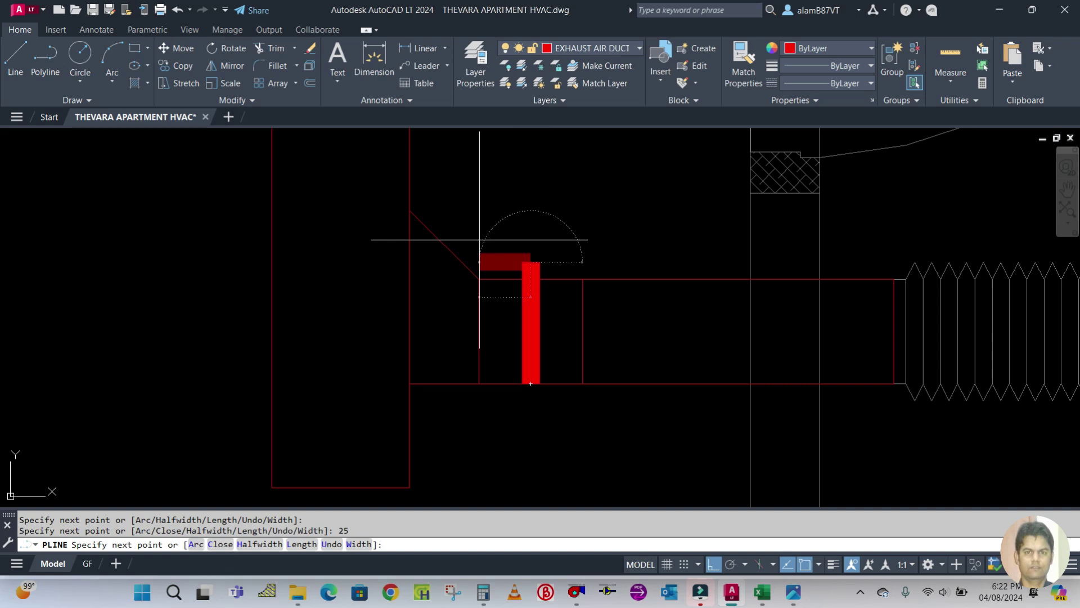
key(Escape)
scroll(529, 348, down, 5)
key(ctrl+s)
scroll(521, 369, down, 3)
scroll(612, 330, up, 2)
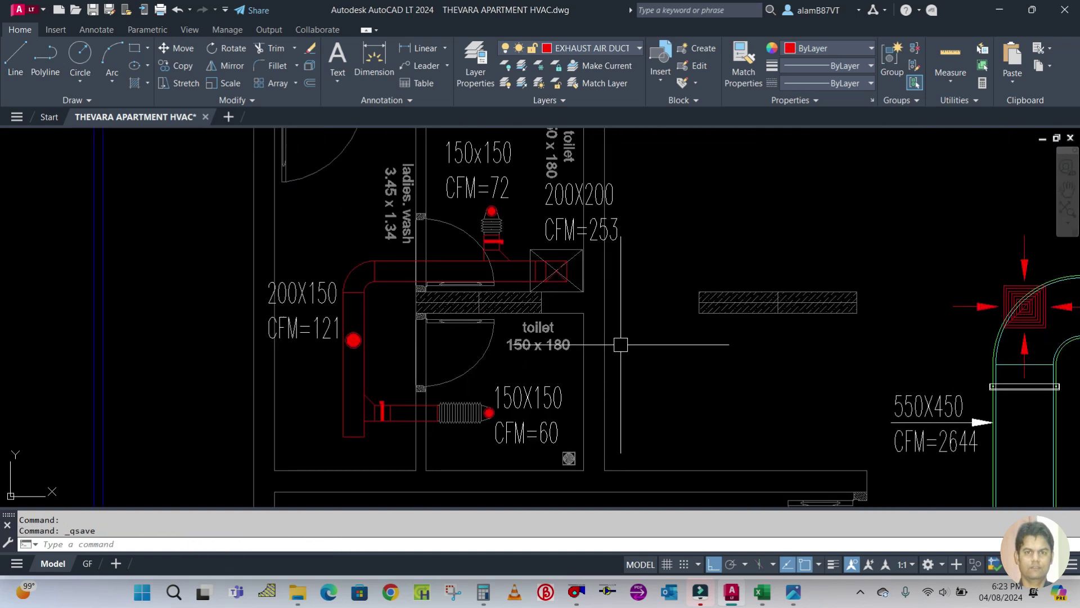